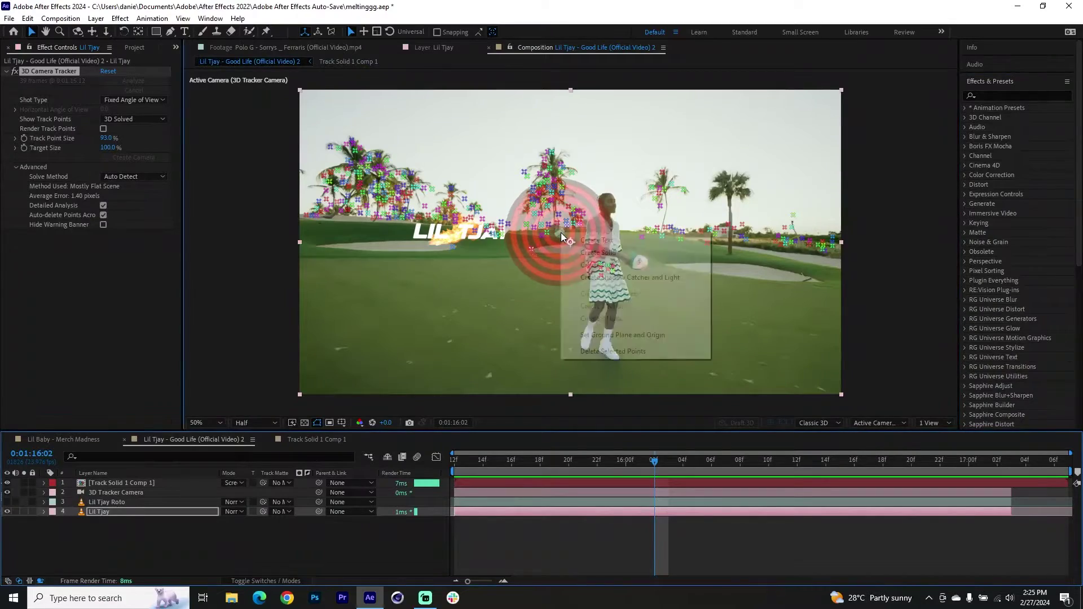
# Create a Track Solid at the 3D Camera Tracker's target point on the golf footage.
pyautogui.click(640, 255)
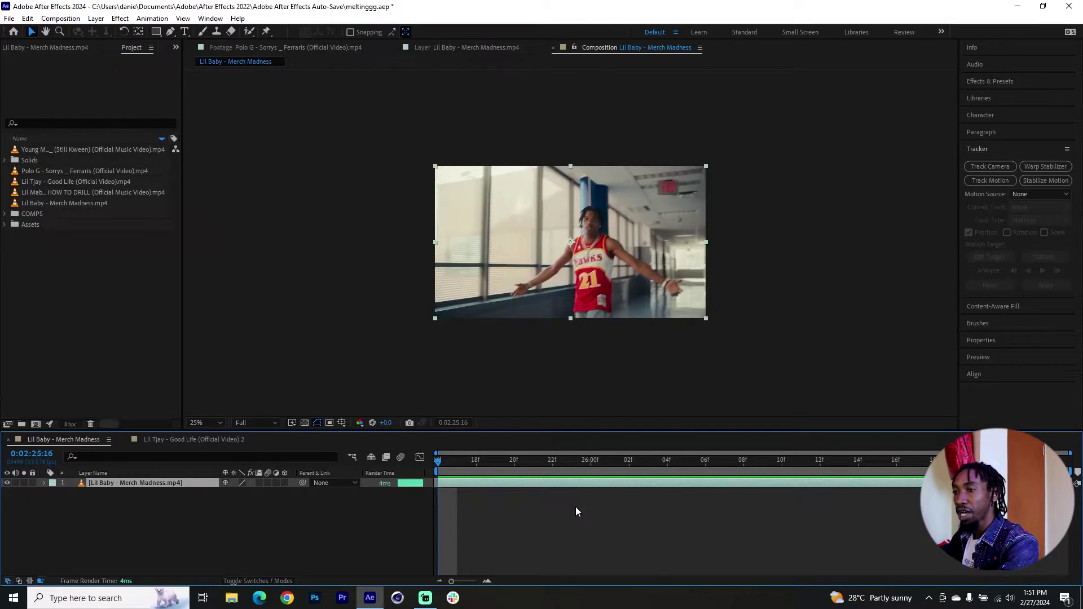
# Preview the Lil Baby - Merch Madness clip, then return the playhead to the first frame.
pyautogui.press('space')
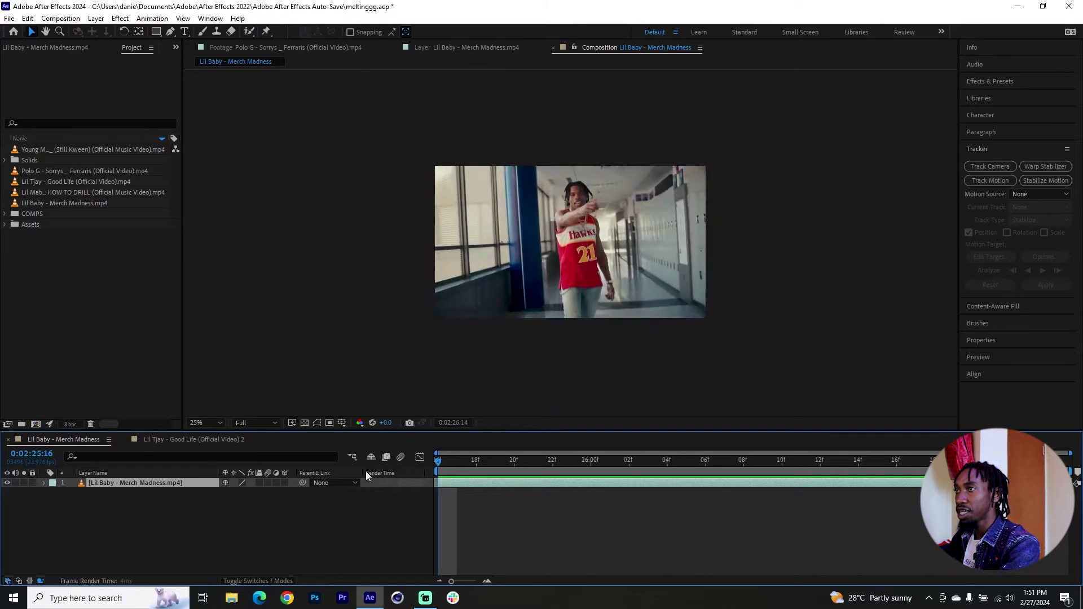
pyautogui.press('space')
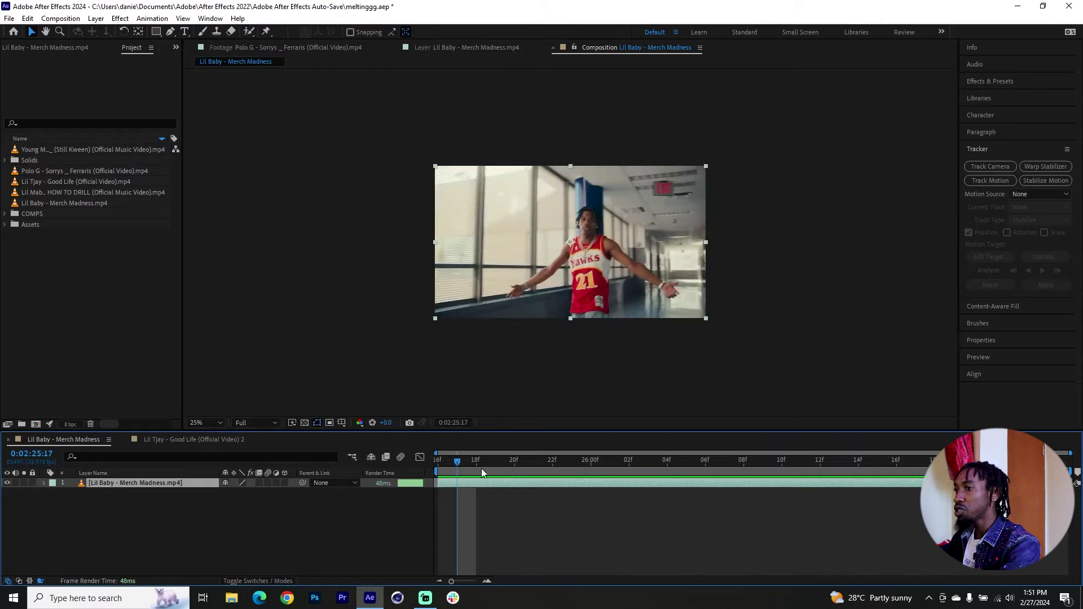
pyautogui.moveTo(476, 465); pyautogui.dragTo(404, 460)
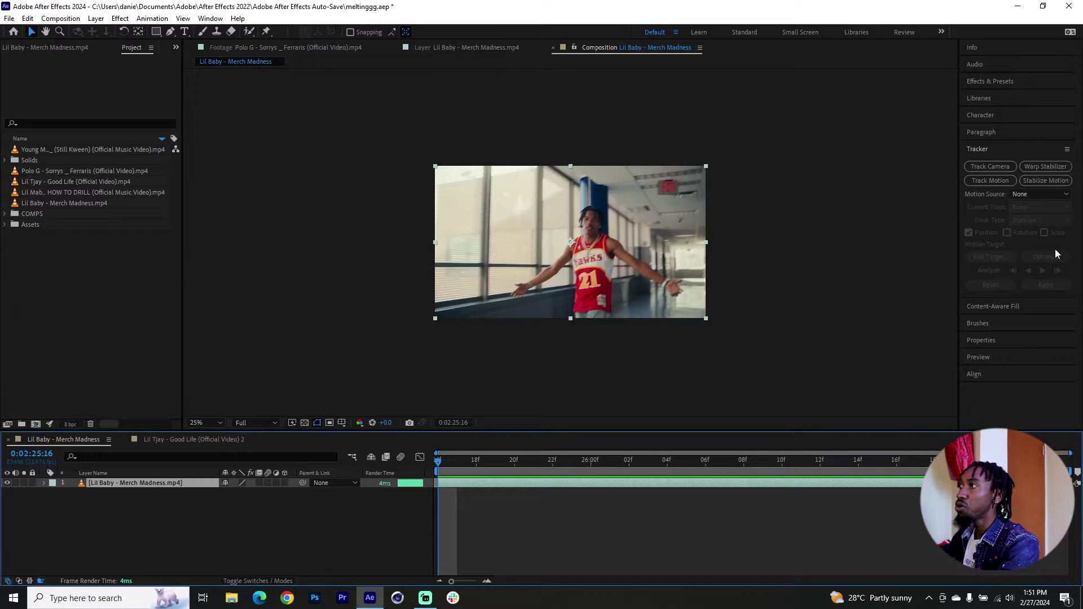
# Start Stabilize Motion on the Merch Madness clip and place Track Point 1 on the dancer's head.
pyautogui.click(1043, 180)
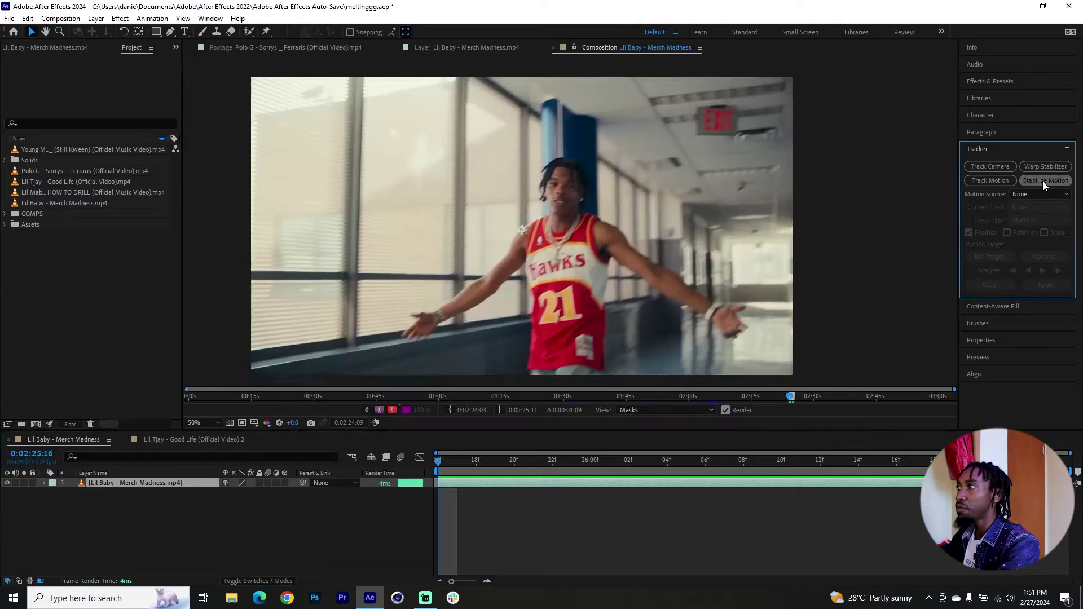
pyautogui.click(1035, 194)
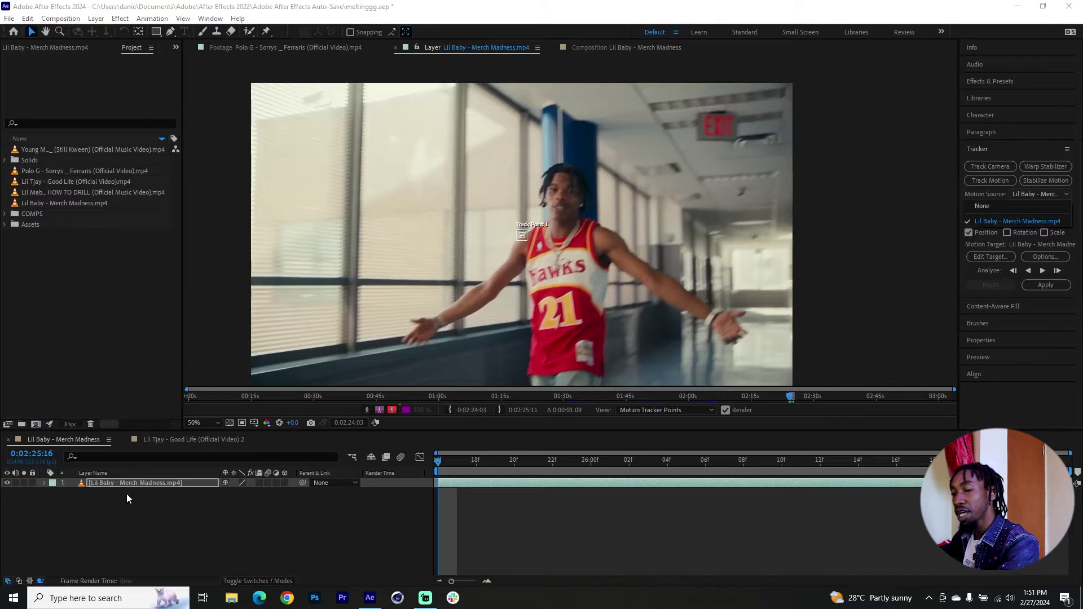
pyautogui.click(527, 249)
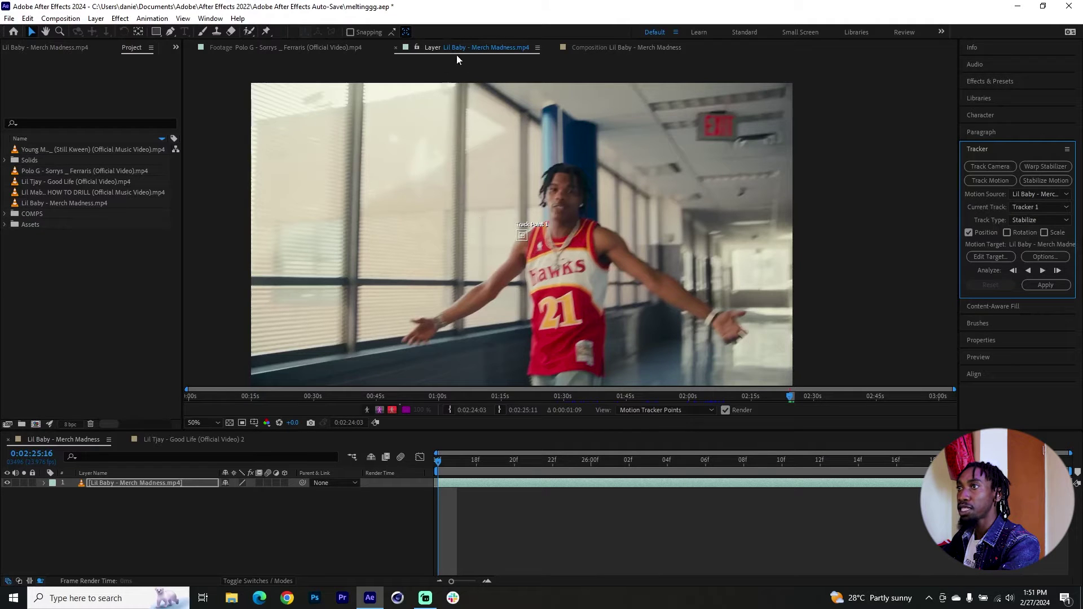
pyautogui.click(526, 239)
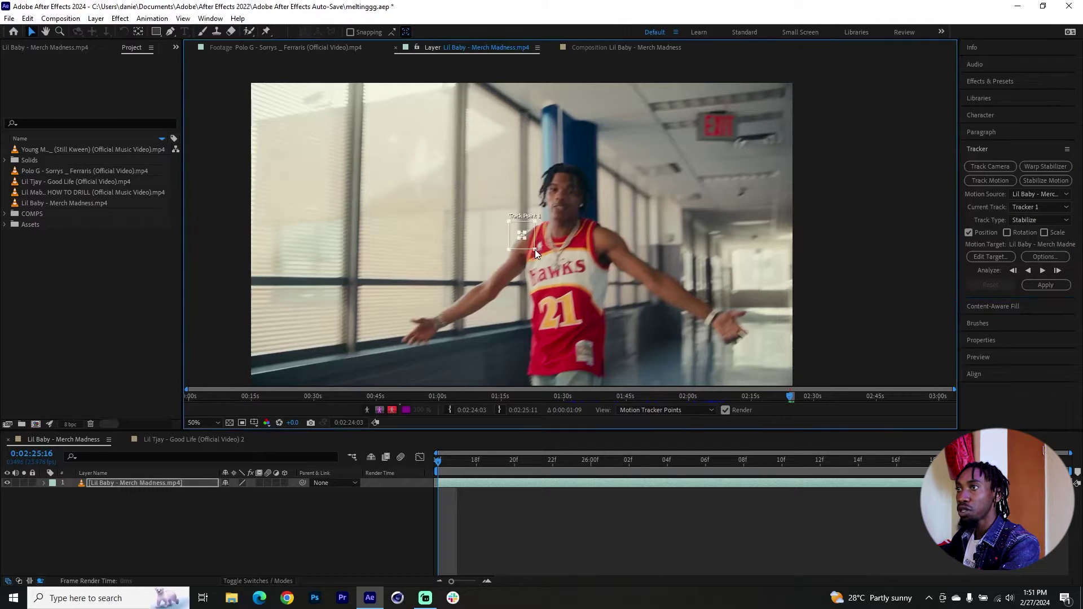
pyautogui.click(532, 242)
pyautogui.scroll(2, 561, 238)
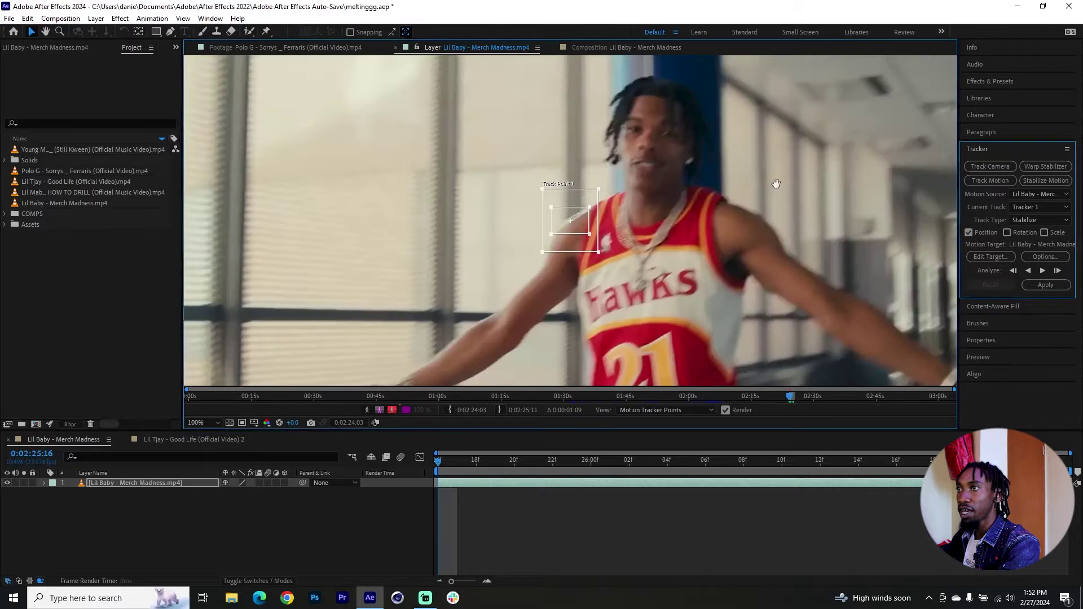
pyautogui.moveTo(533, 260); pyautogui.dragTo(558, 222)
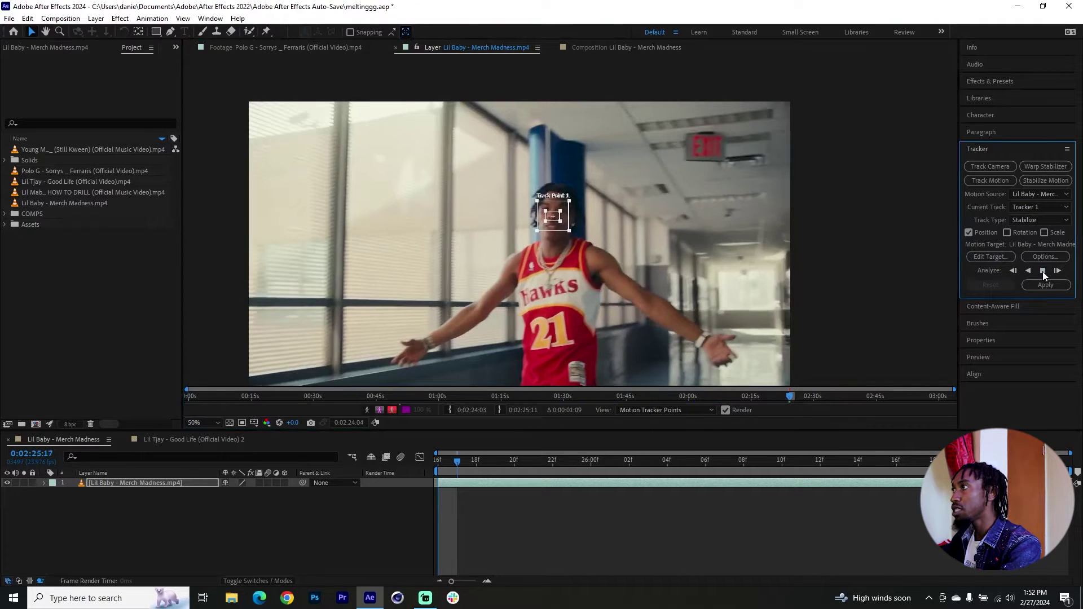
# Stop the head track analysis, check it, and apply it in X and Y.
pyautogui.click(1042, 272)
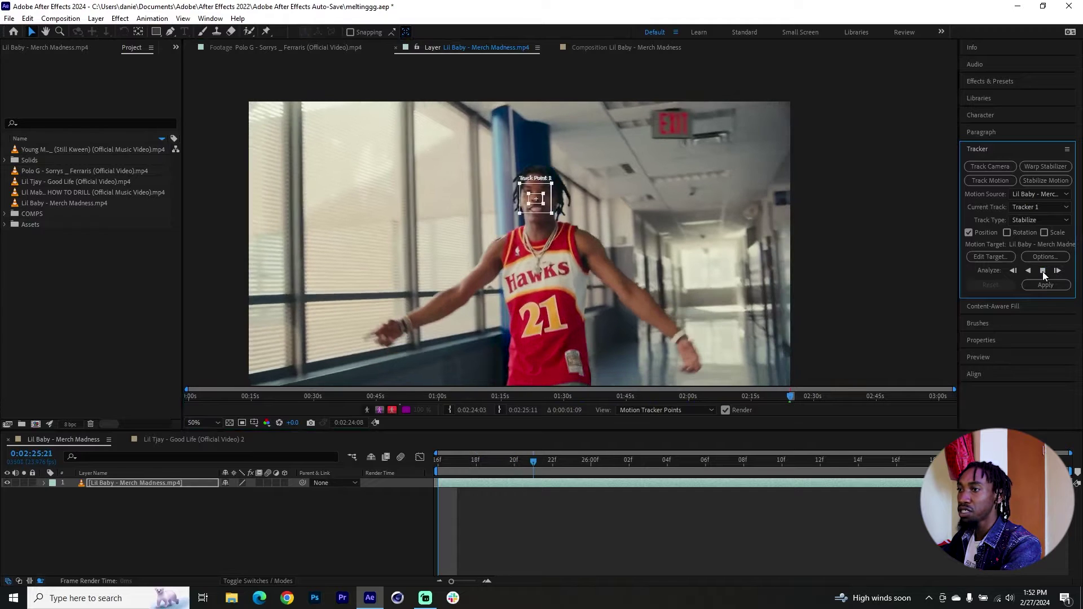
pyautogui.moveTo(477, 461)
pyautogui.mouseDown()
pyautogui.moveTo(516, 466)
pyautogui.moveTo(474, 471)
pyautogui.mouseUp()
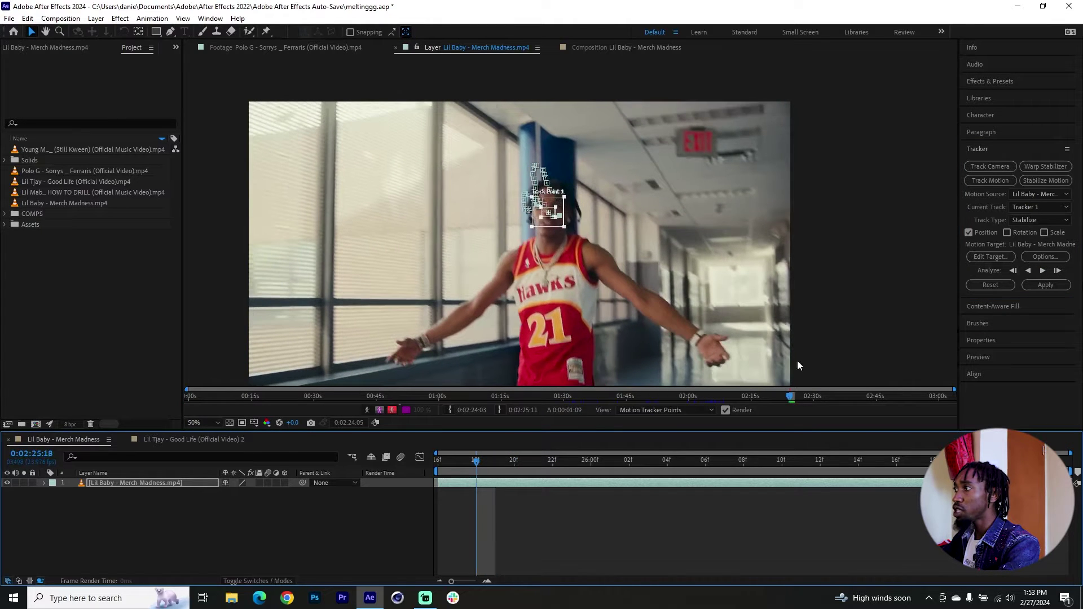
pyautogui.click(1054, 286)
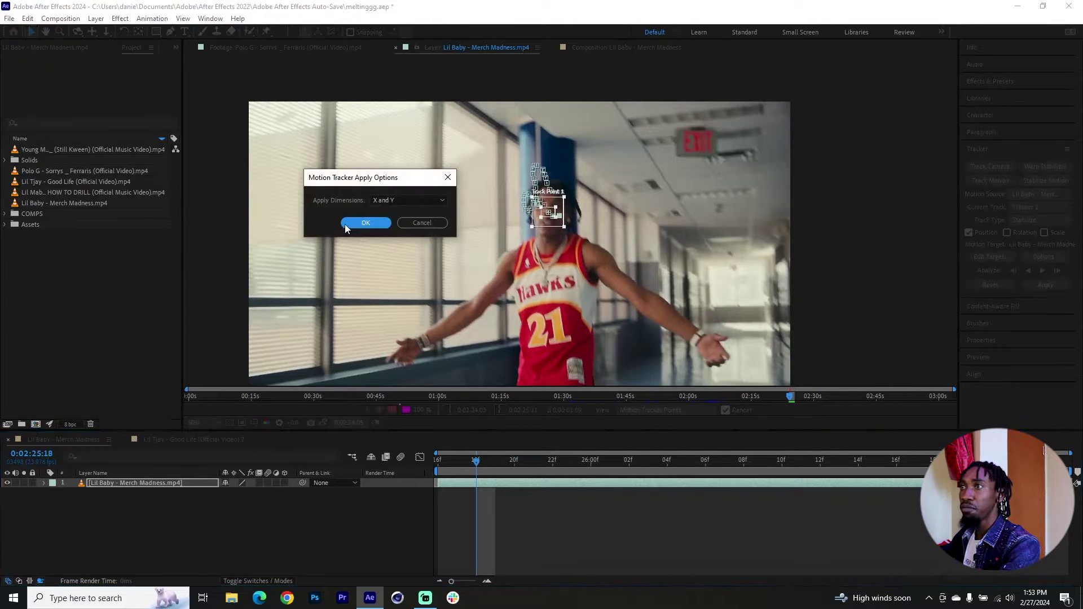
pyautogui.click(365, 223)
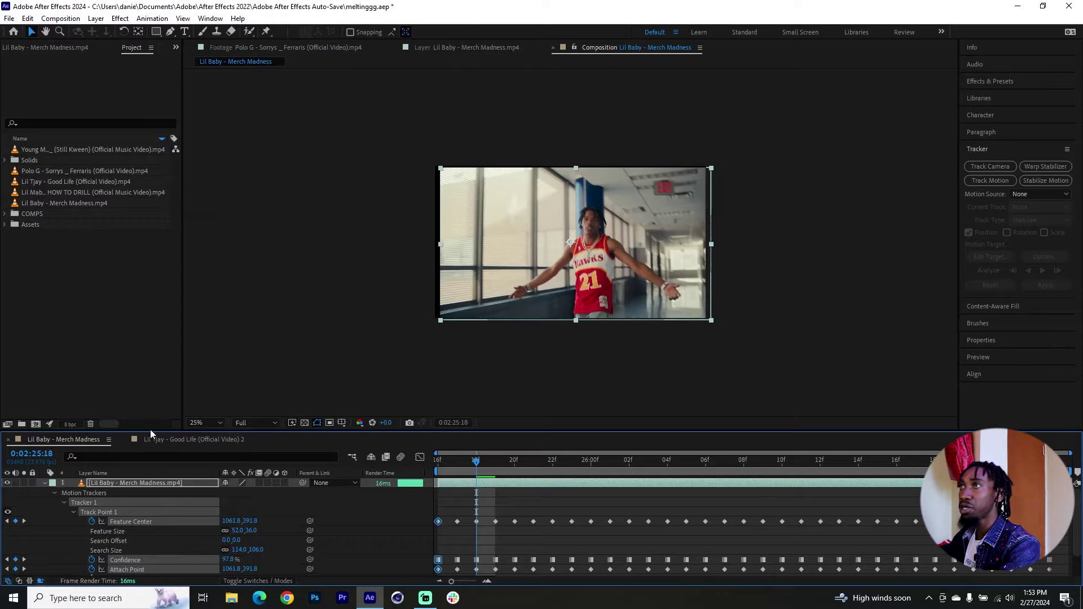
# Review the stabilized motion and set the Merch Madness layer's scale to 118%.
pyautogui.click(44, 484)
pyautogui.moveTo(448, 462); pyautogui.dragTo(737, 477)
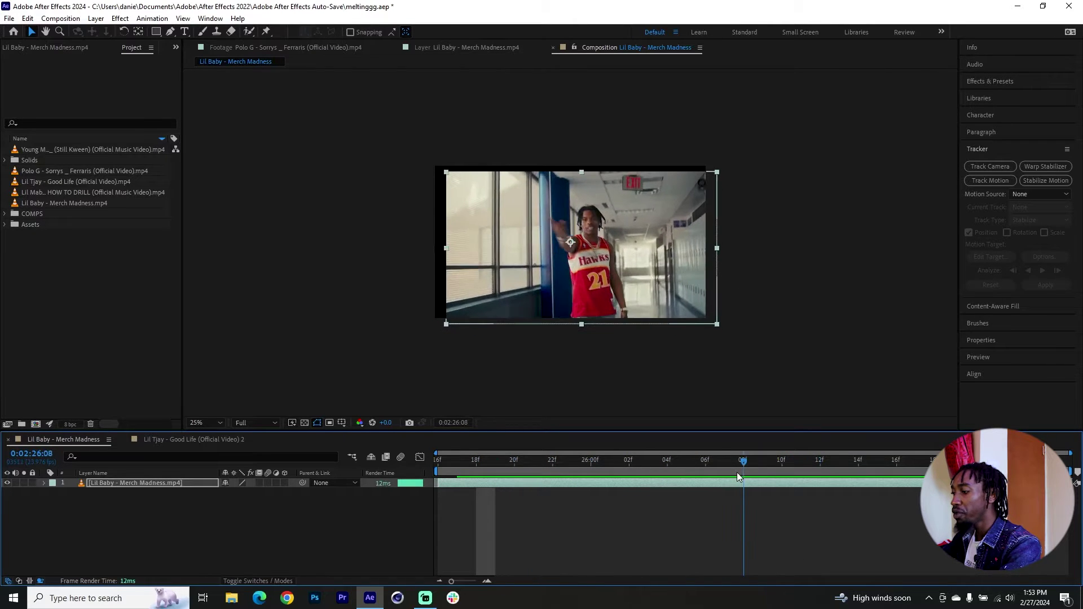
pyautogui.press('s')
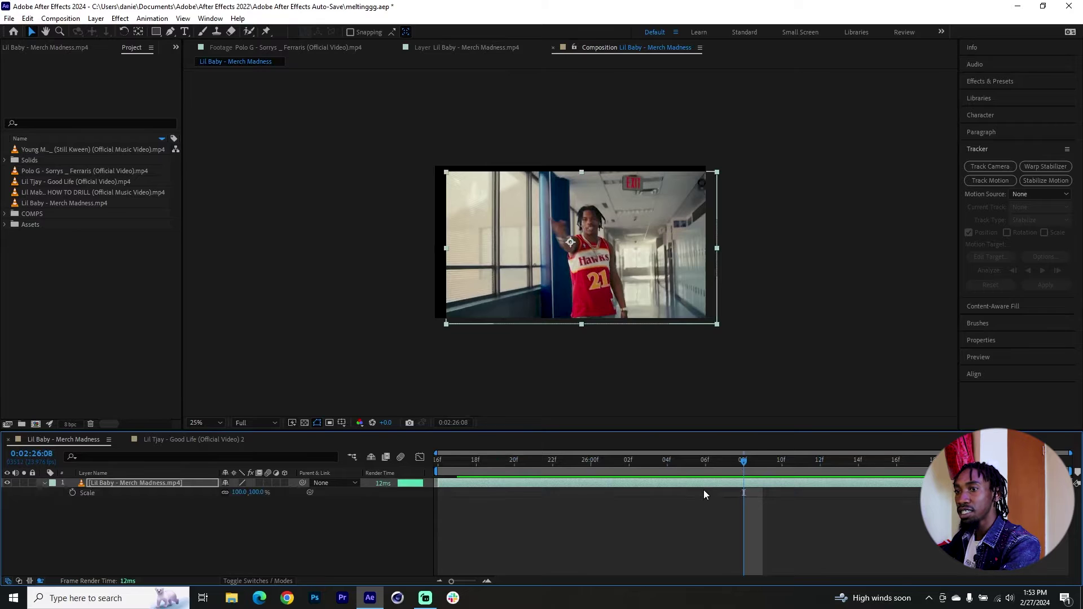
pyautogui.click(239, 493)
pyautogui.write('118')
pyautogui.press('Return')
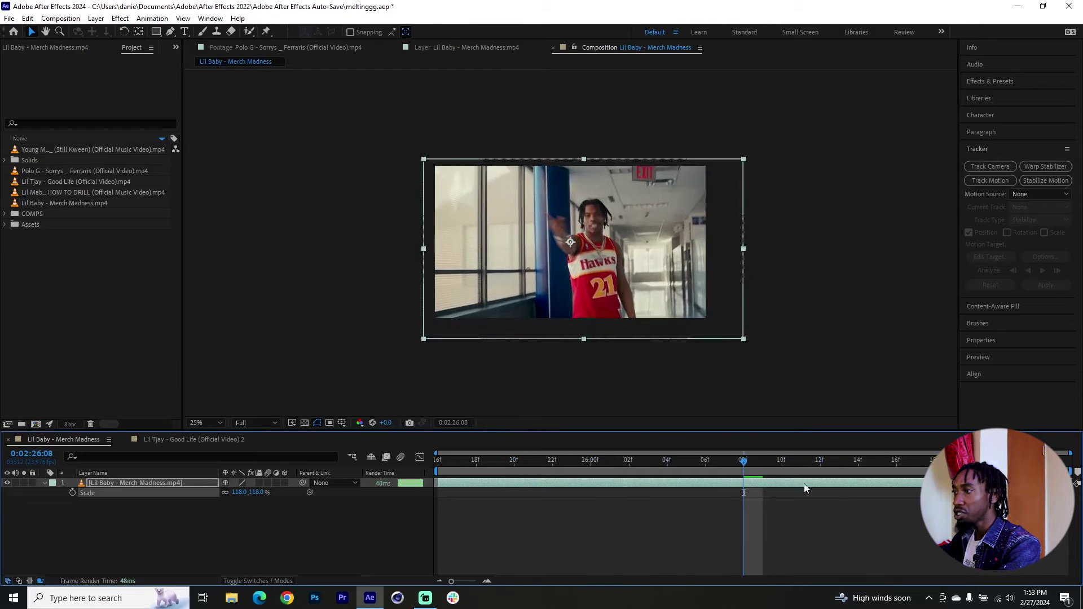
# Enlarge the layer to 151% scale, preview it, and reveal its keyframed properties.
pyautogui.moveTo(804, 483); pyautogui.dragTo(915, 470)
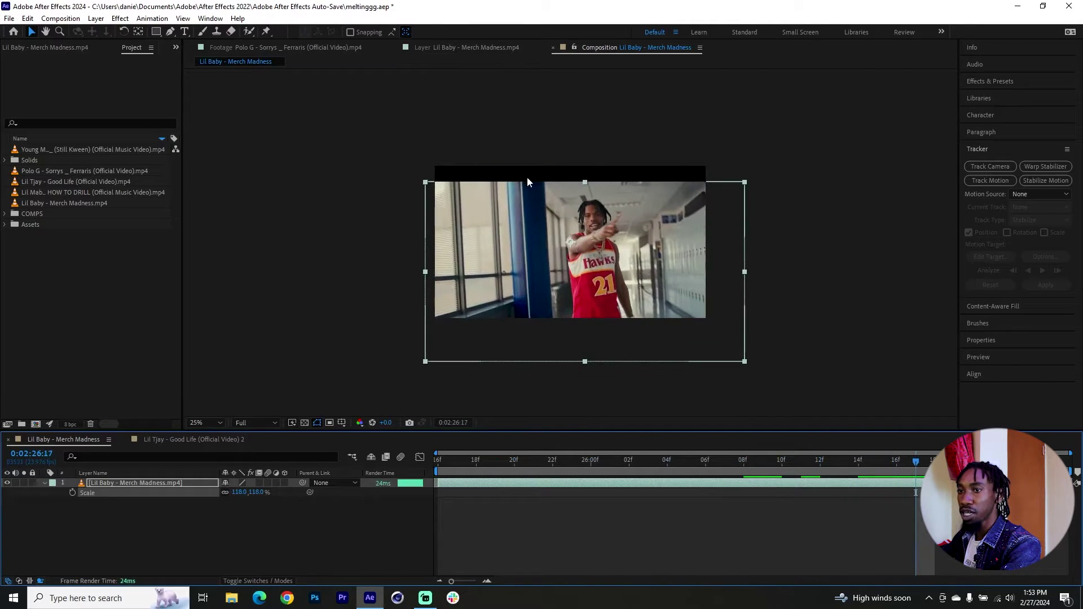
pyautogui.moveTo(239, 493); pyautogui.dragTo(921, 463)
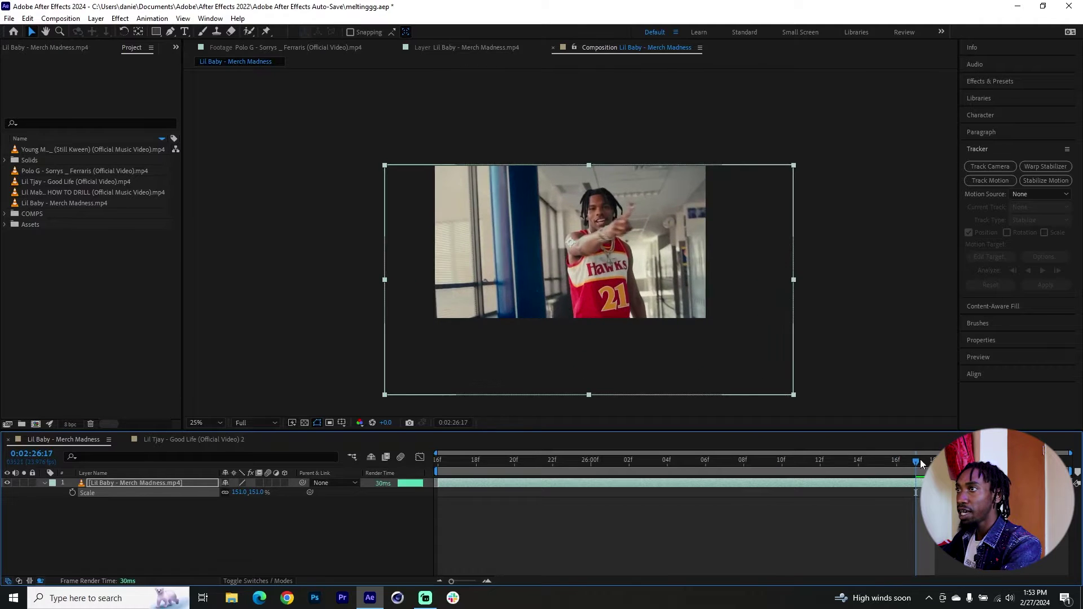
pyautogui.press('space')
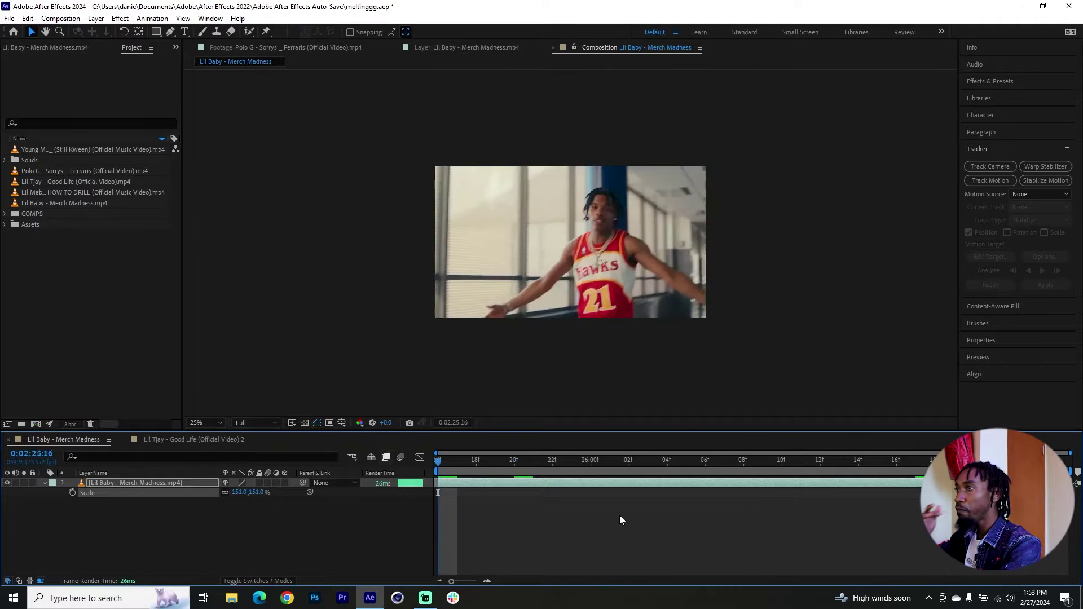
pyautogui.moveTo(639, 473); pyautogui.dragTo(495, 472)
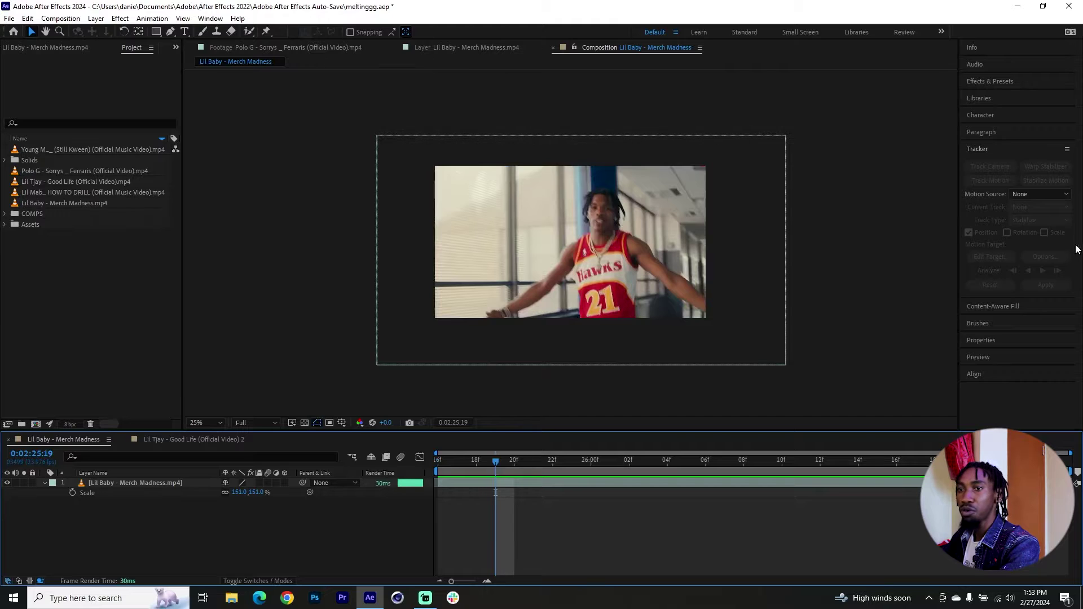
pyautogui.click(130, 482)
pyautogui.press('u')
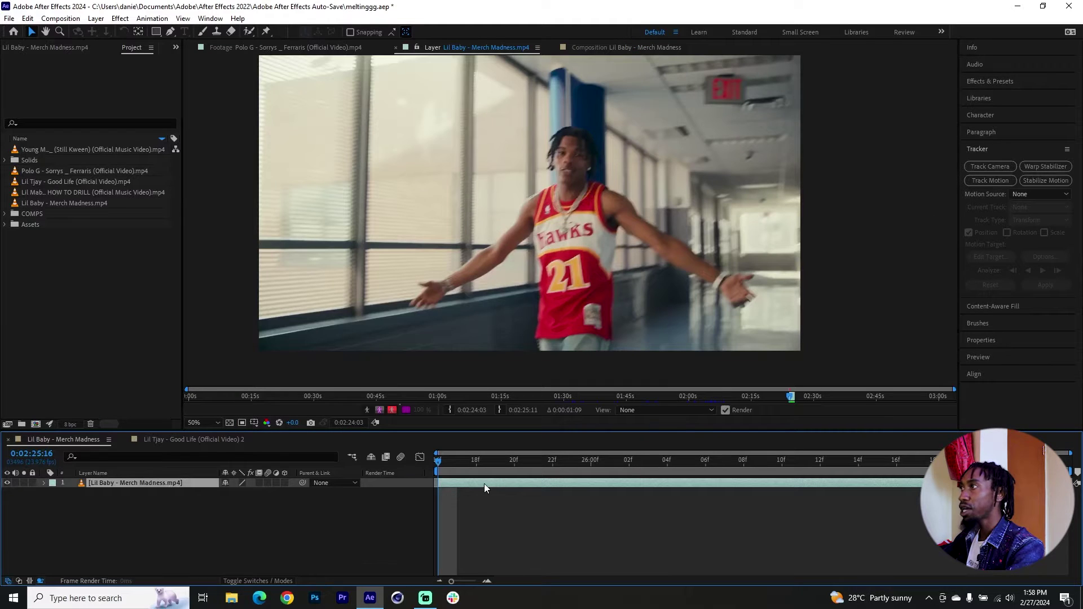
# Start a new motion track and move Track Point 1 from the jersey onto his face.
pyautogui.click(999, 179)
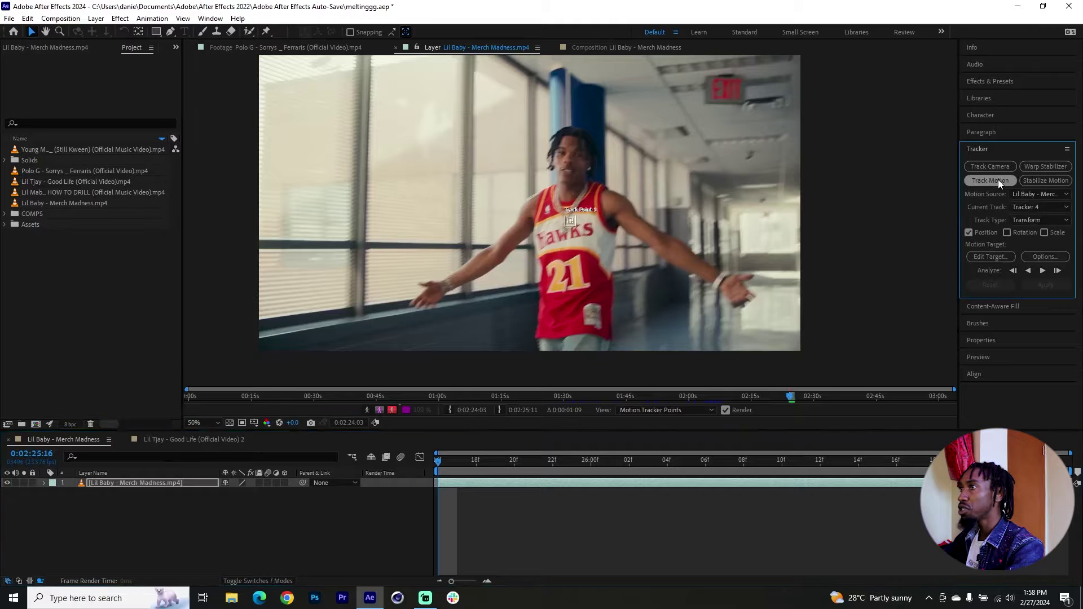
pyautogui.press('/')
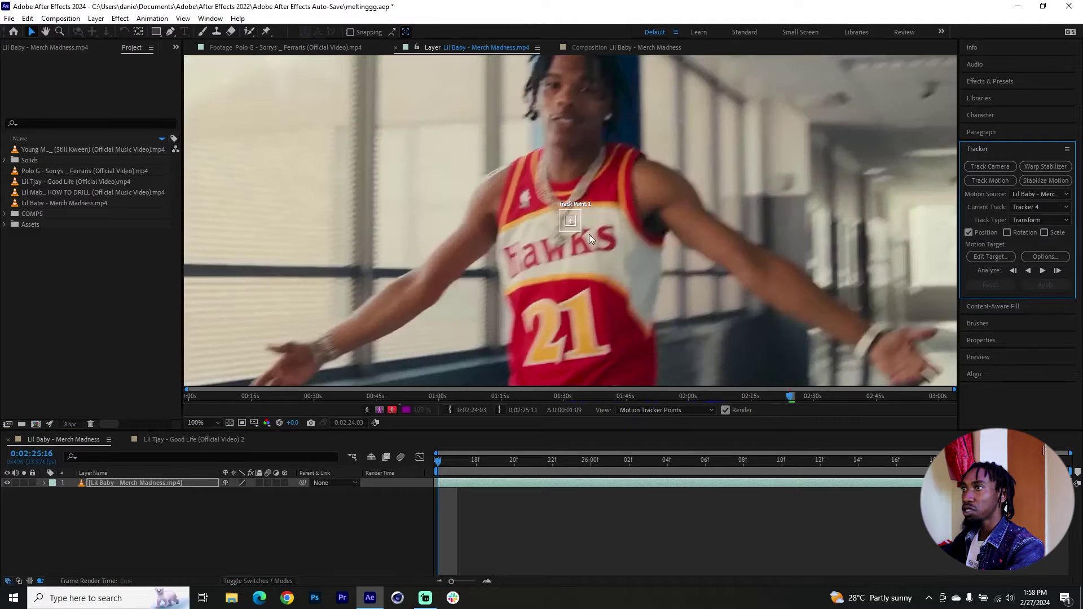
pyautogui.click(580, 229)
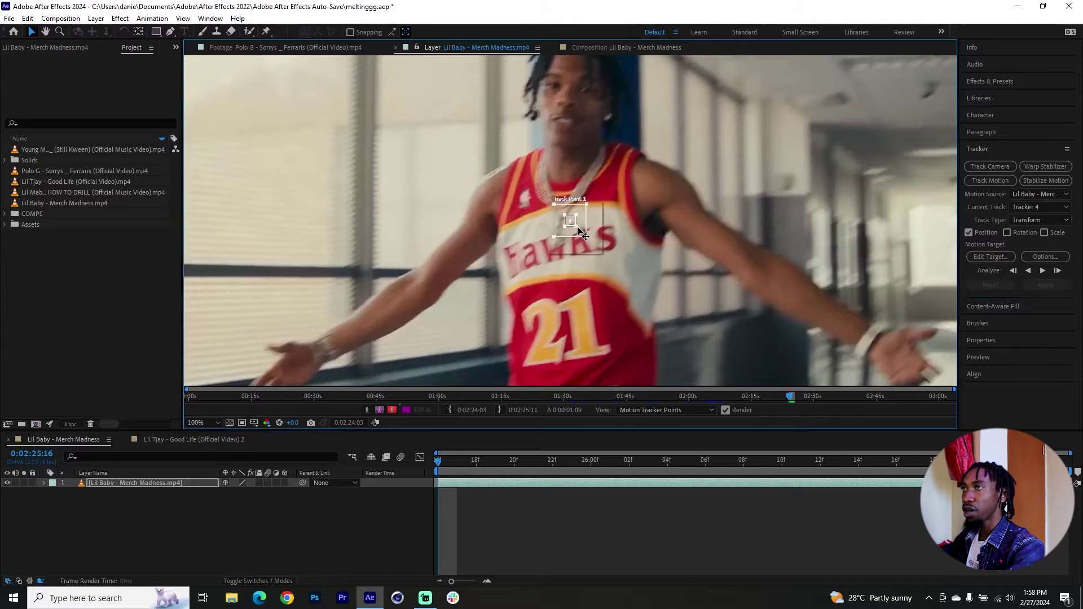
pyautogui.moveTo(580, 229); pyautogui.dragTo(553, 90)
pyautogui.scroll(4, 563, 120)
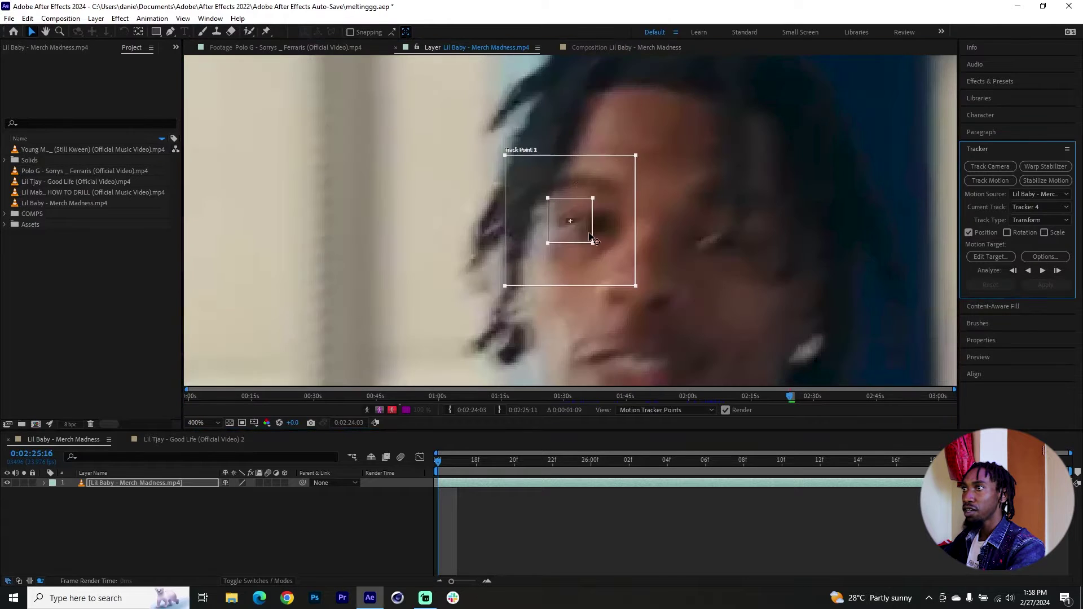
pyautogui.scroll(-4, 589, 233)
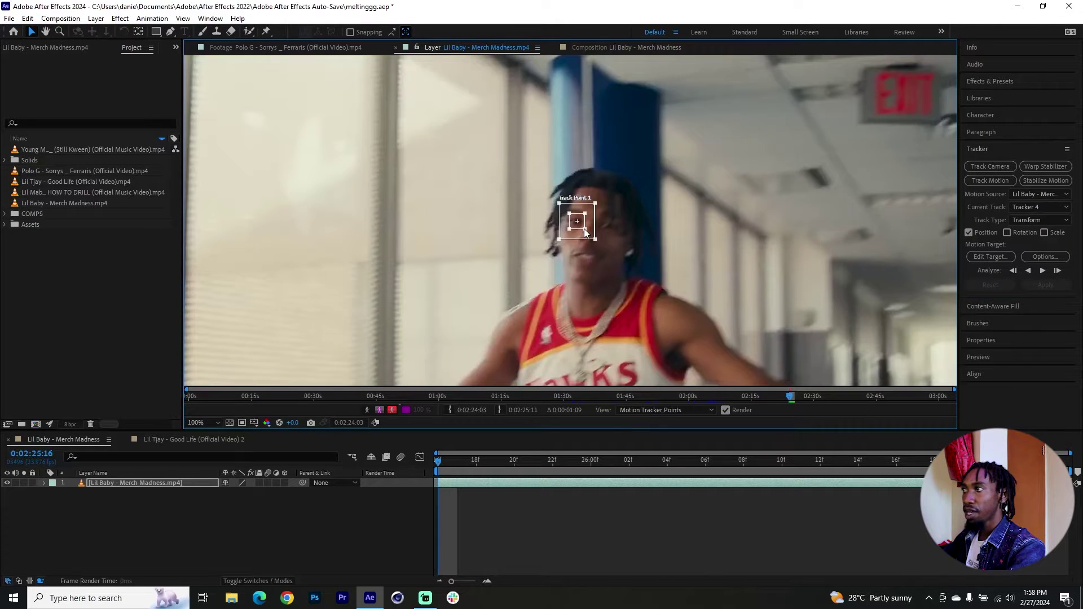
# Track the face forward frame by frame, correct the point, then track through the clip.
pyautogui.click(1057, 271)
pyautogui.click(1057, 271)
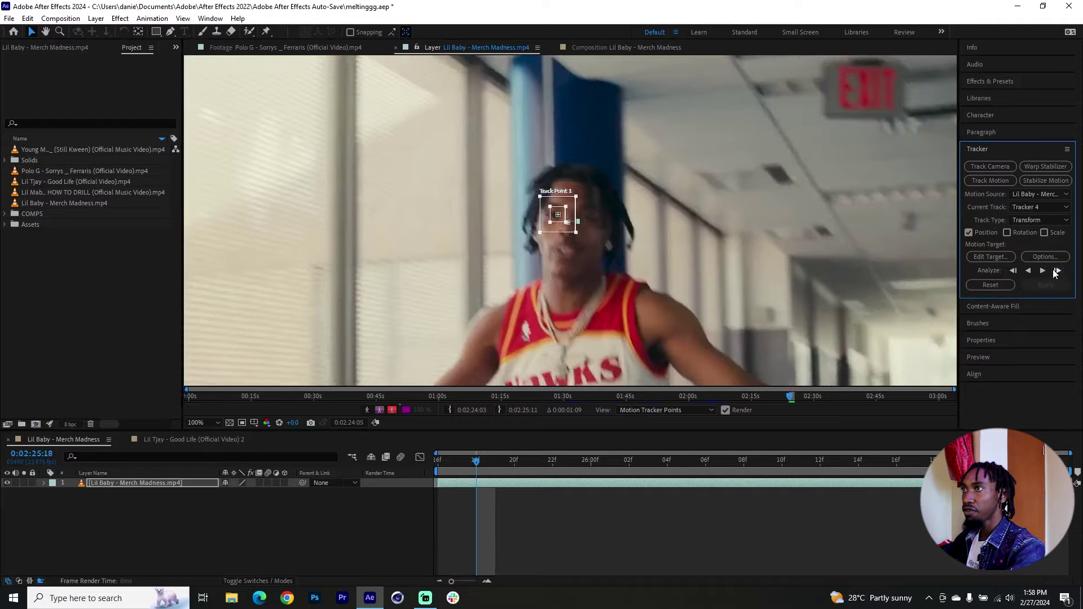
pyautogui.click(1057, 271)
pyautogui.moveTo(556, 199)
pyautogui.mouseDown()
pyautogui.moveTo(537, 181)
pyautogui.moveTo(543, 197)
pyautogui.mouseUp()
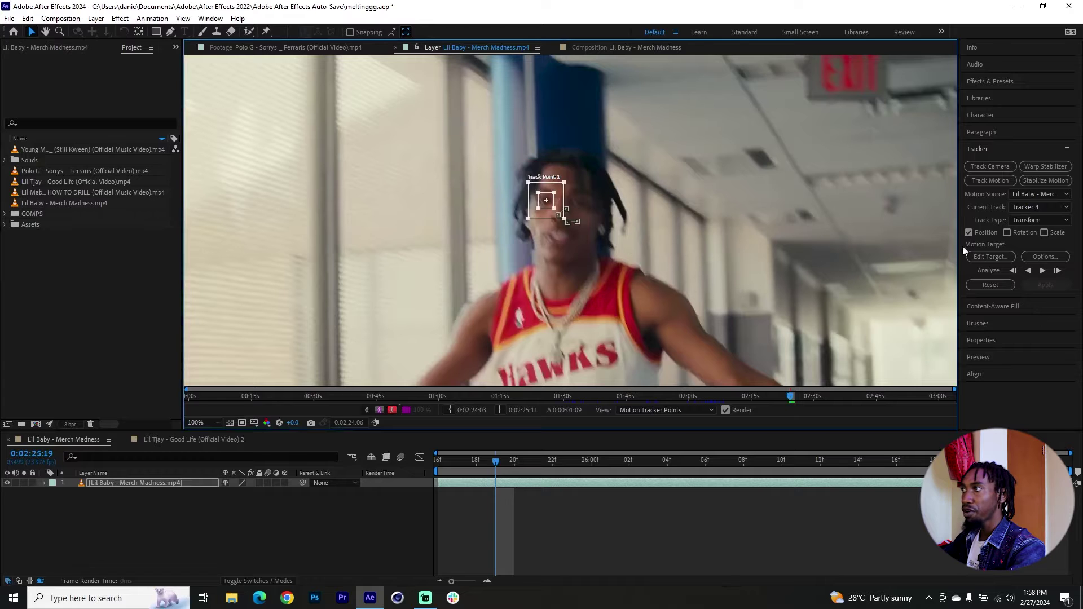
pyautogui.click(985, 257)
pyautogui.click(1057, 272)
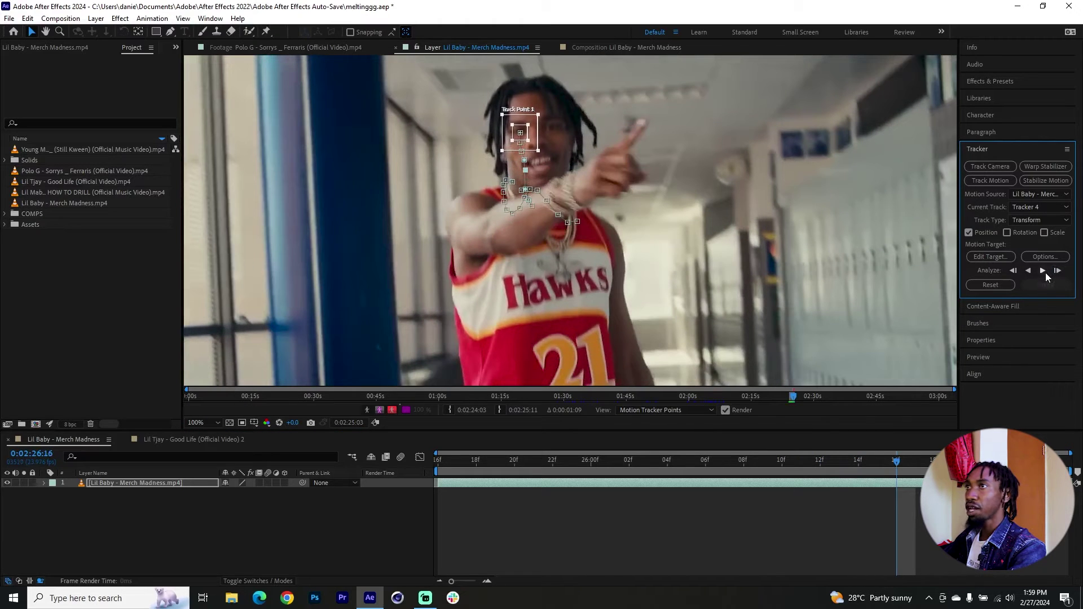
pyautogui.click(1044, 272)
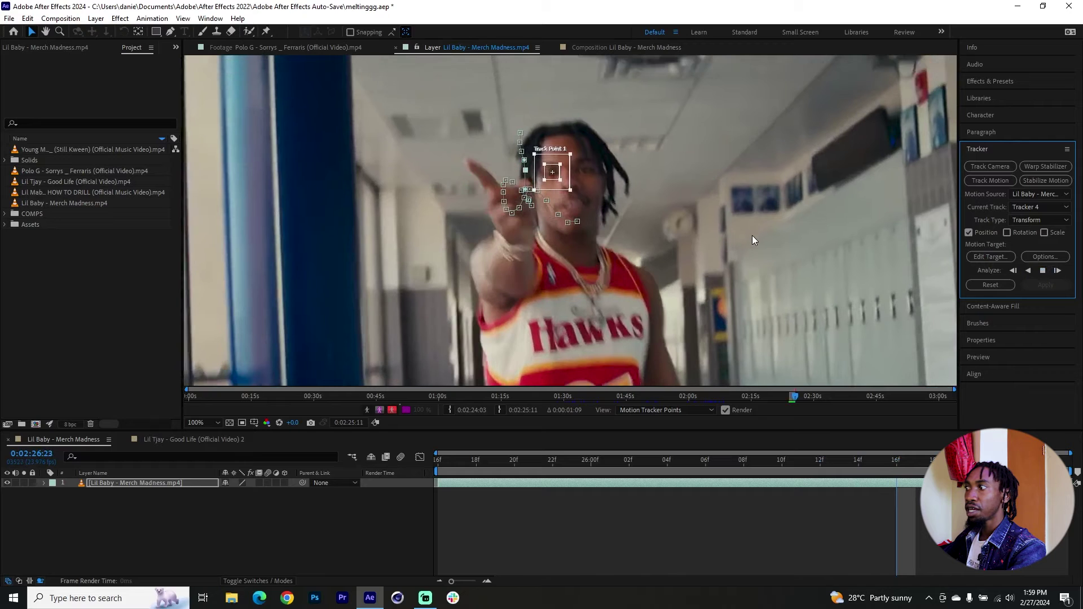
pyautogui.moveTo(492, 463); pyautogui.dragTo(451, 464)
pyautogui.scroll(-2, 657, 289)
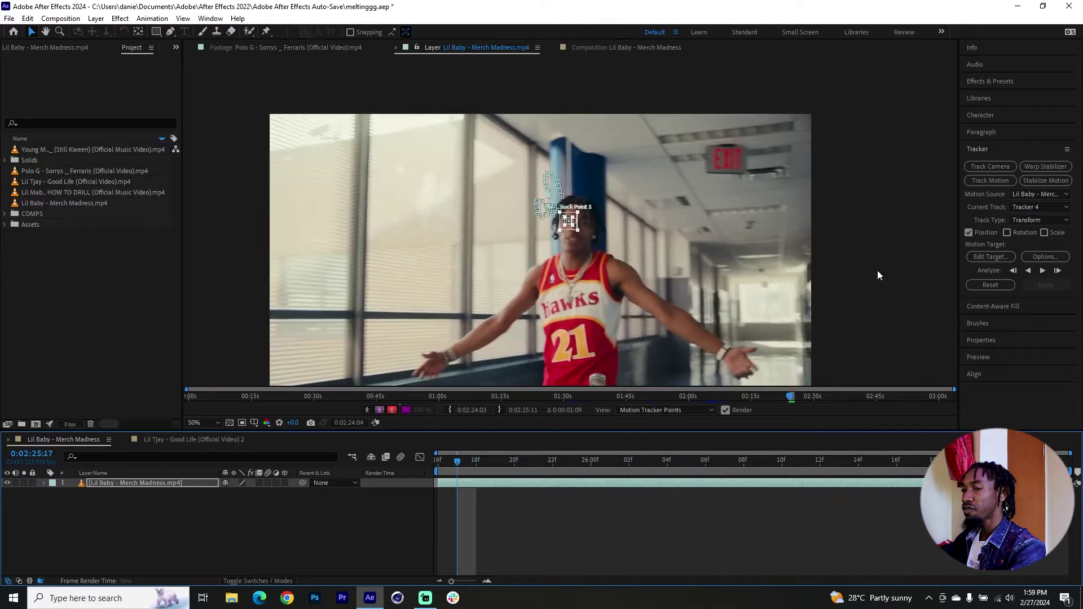
# Add a Null Object layer and rename it 'tracking info'.
pyautogui.rightClick(140, 528)
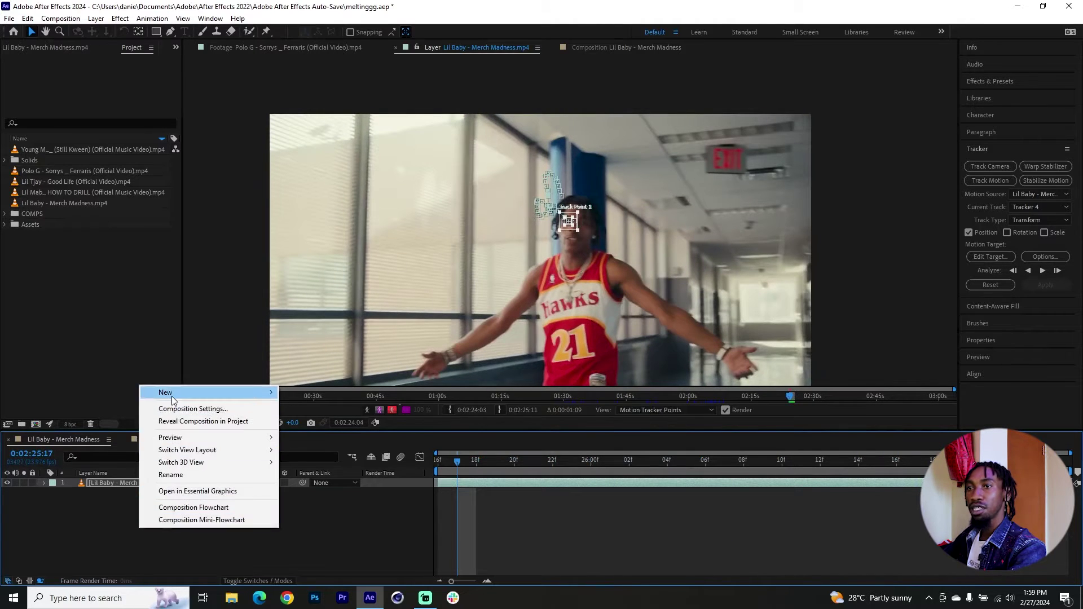
pyautogui.moveTo(172, 399)
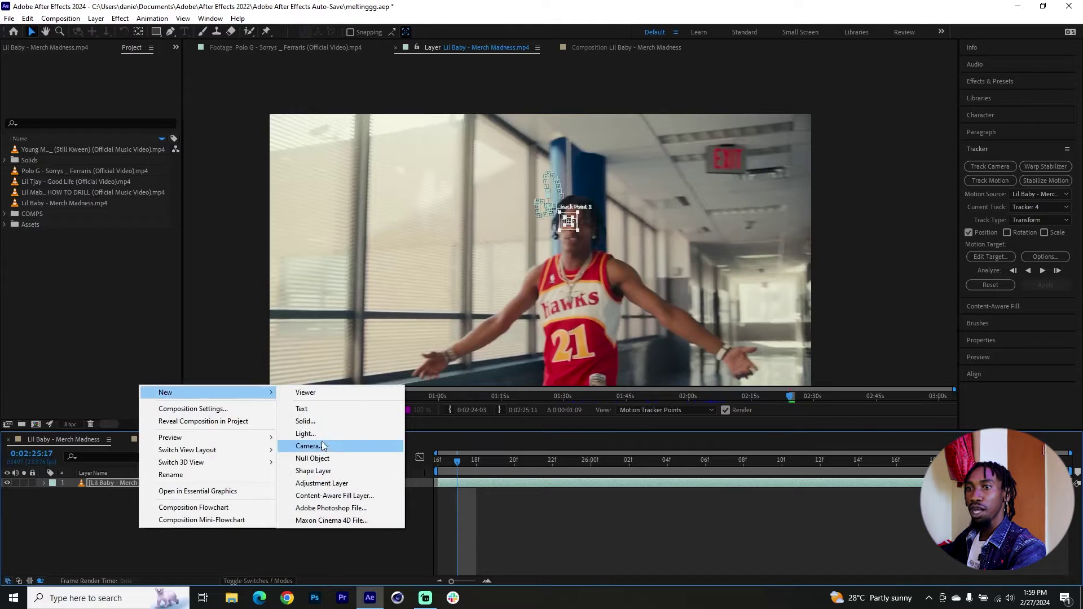
pyautogui.click(320, 460)
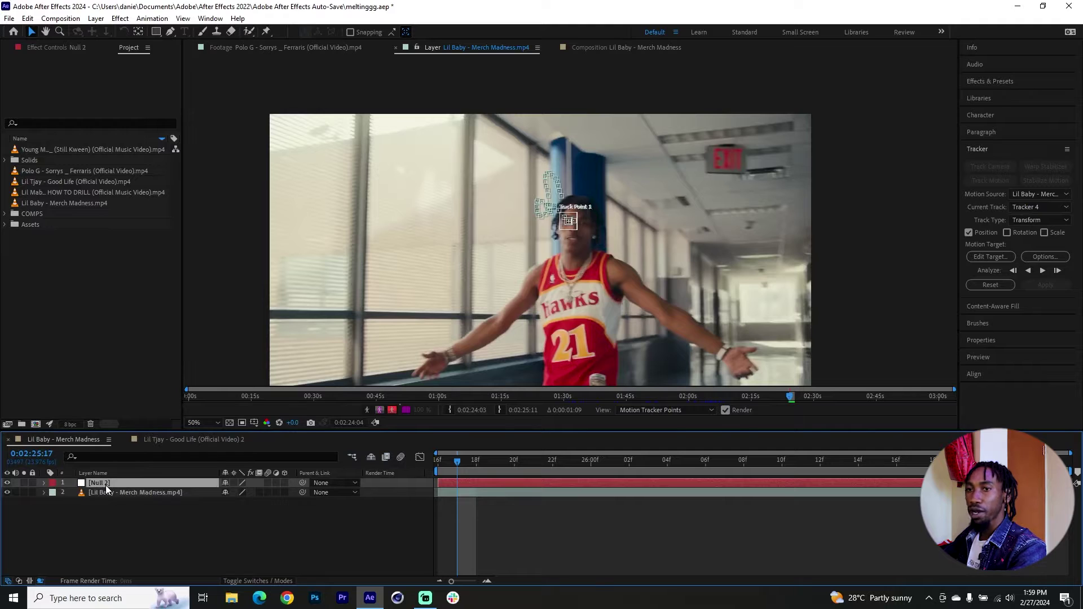
pyautogui.press('Return')
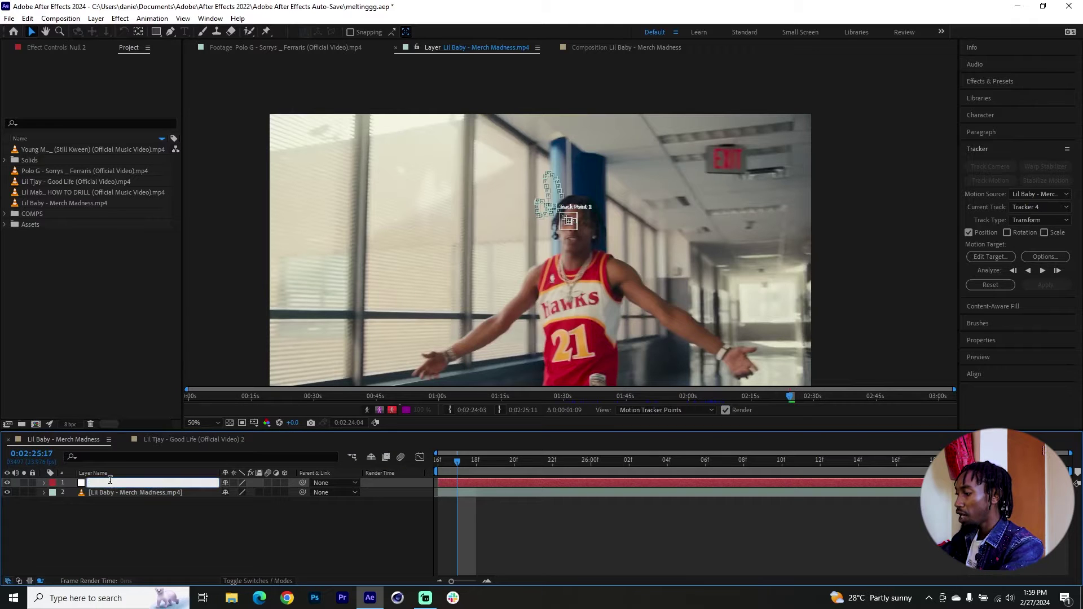
pyautogui.write('tracking')
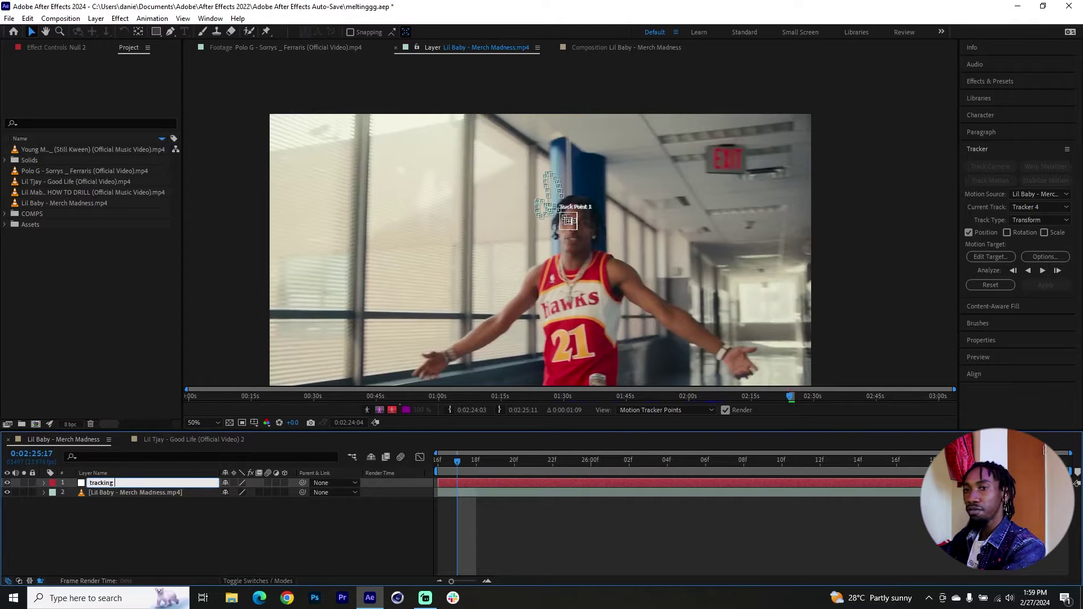
pyautogui.write(' info')
pyautogui.press('Return')
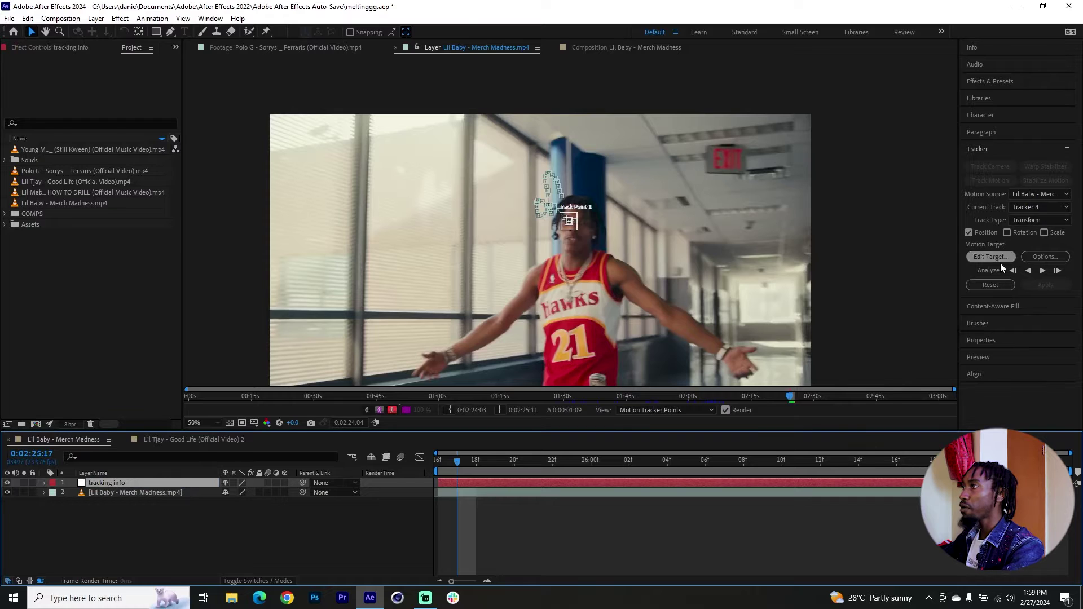
# Apply the head track to the 'tracking info' null and scrub its Position keyframes.
pyautogui.click(988, 257)
pyautogui.click(442, 194)
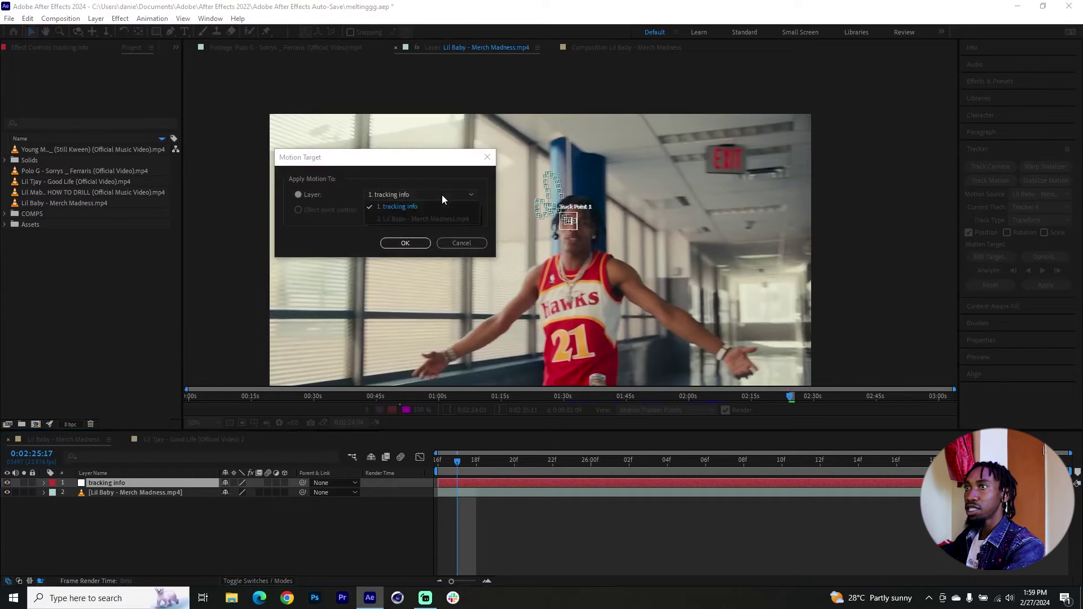
pyautogui.click(397, 207)
pyautogui.click(404, 242)
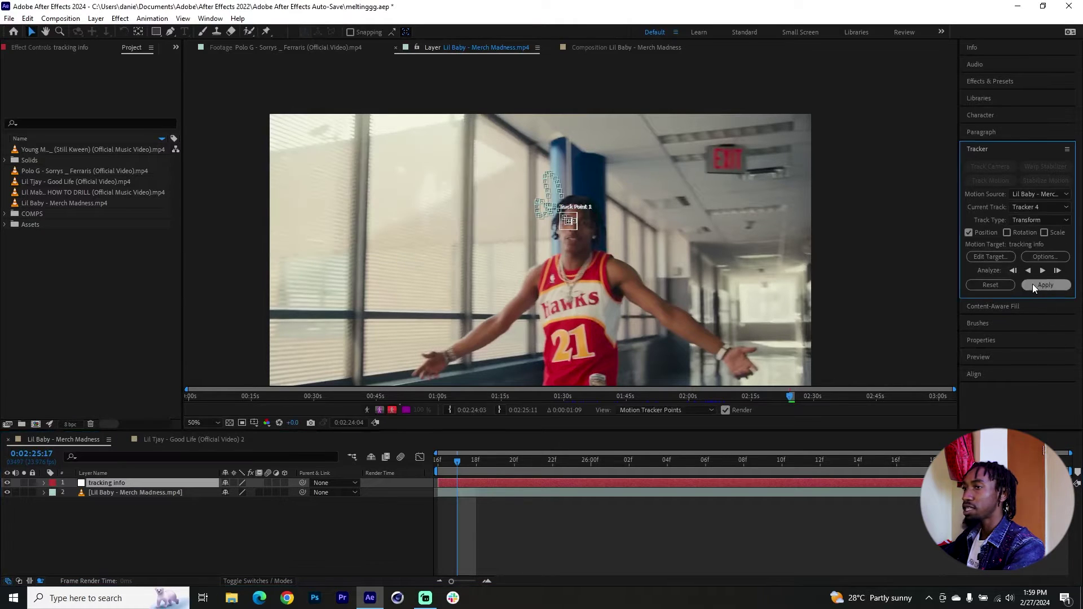
pyautogui.click(1034, 286)
pyautogui.click(367, 222)
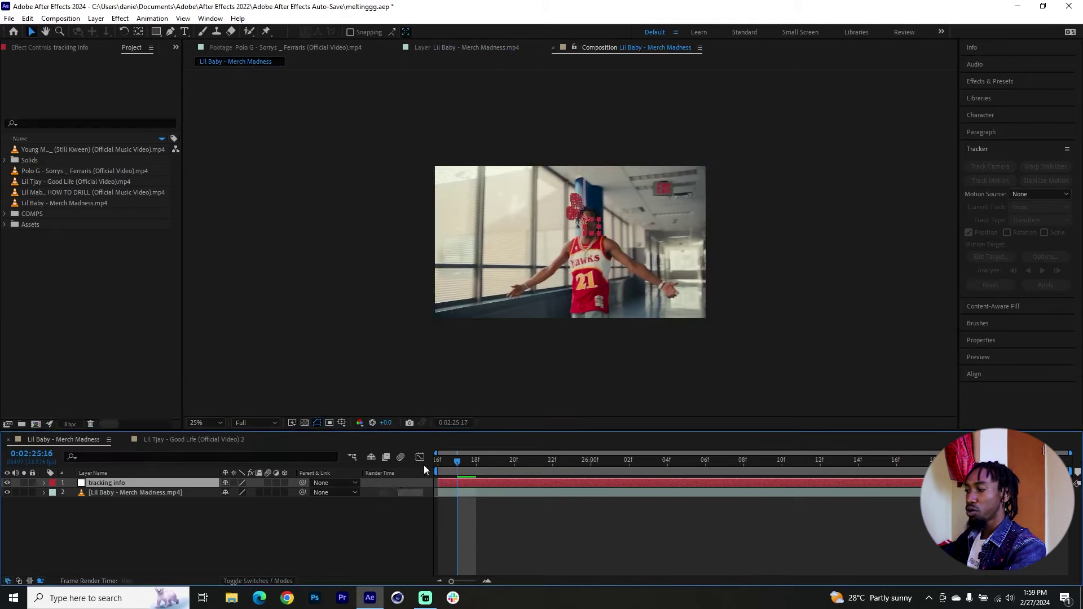
pyautogui.press('u')
pyautogui.moveTo(459, 469); pyautogui.dragTo(973, 468)
pyautogui.press('Home')
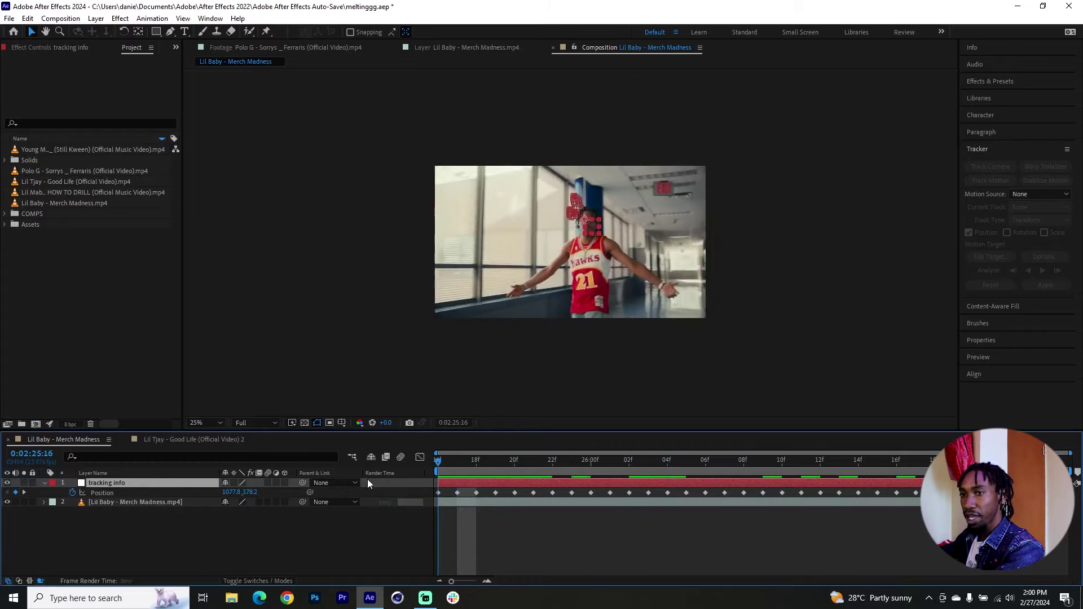
# Open the Lil Baby clip in its layer view and play back to review the track.
pyautogui.click(139, 502)
pyautogui.press('u')
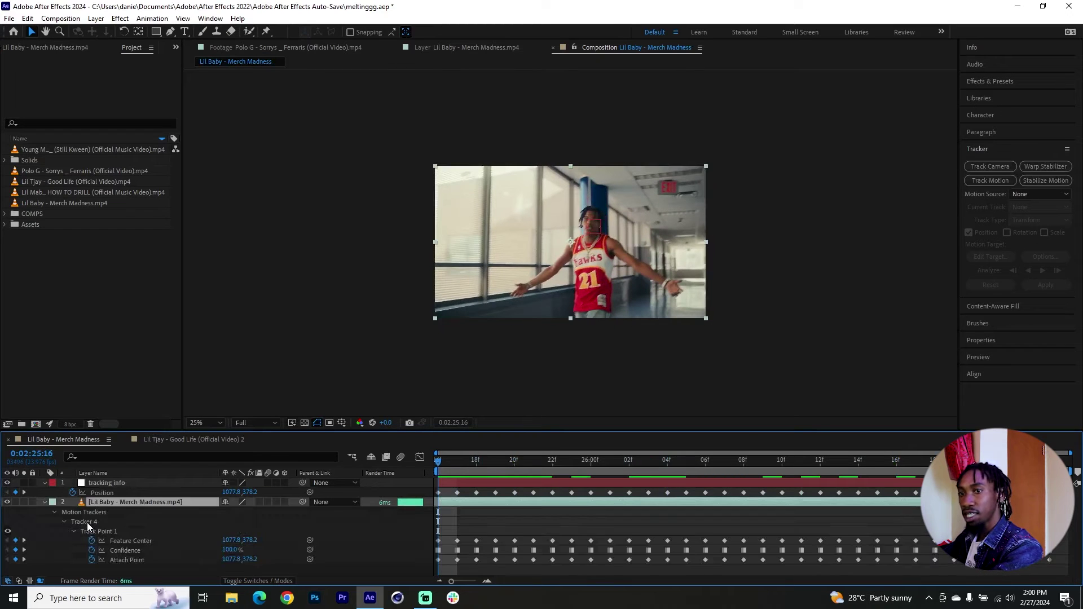
pyautogui.click(87, 522)
pyautogui.click(83, 511)
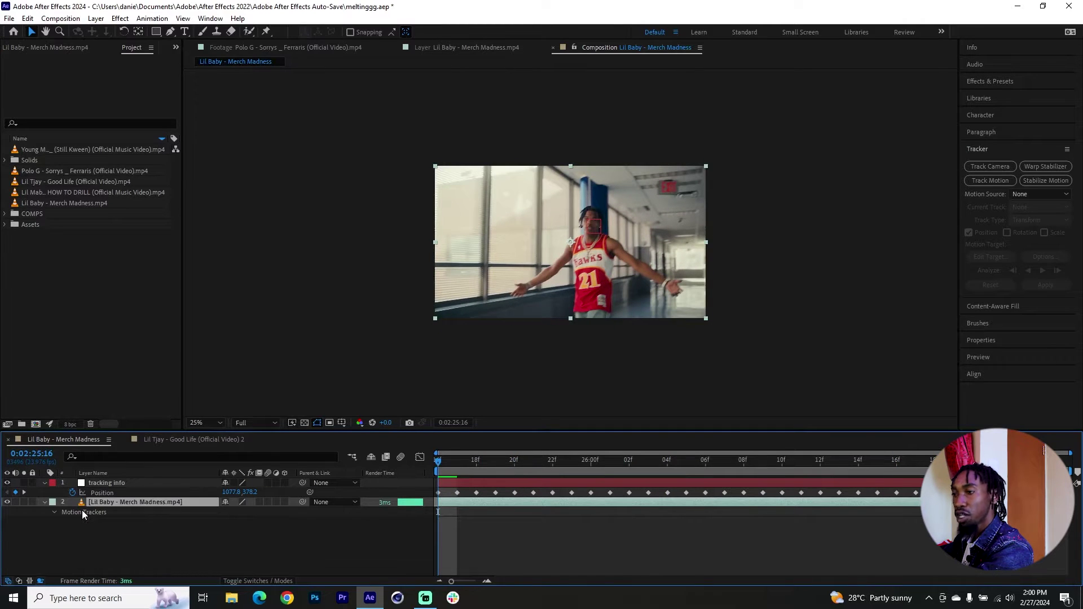
pyautogui.doubleClick(84, 512)
pyautogui.click(552, 469)
pyautogui.press('space')
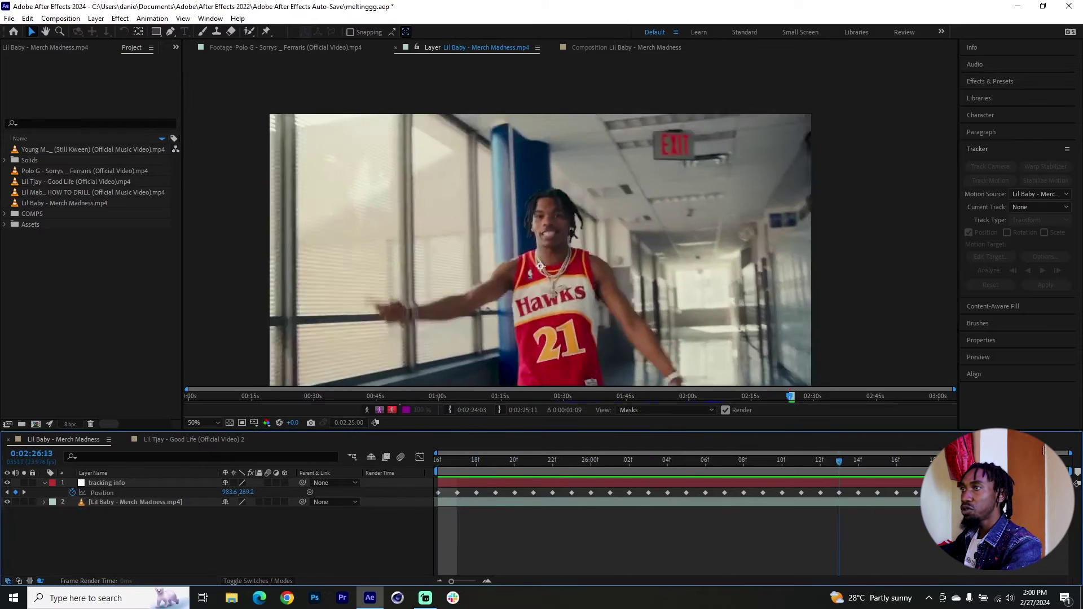
pyautogui.scroll(-1, 493, 273)
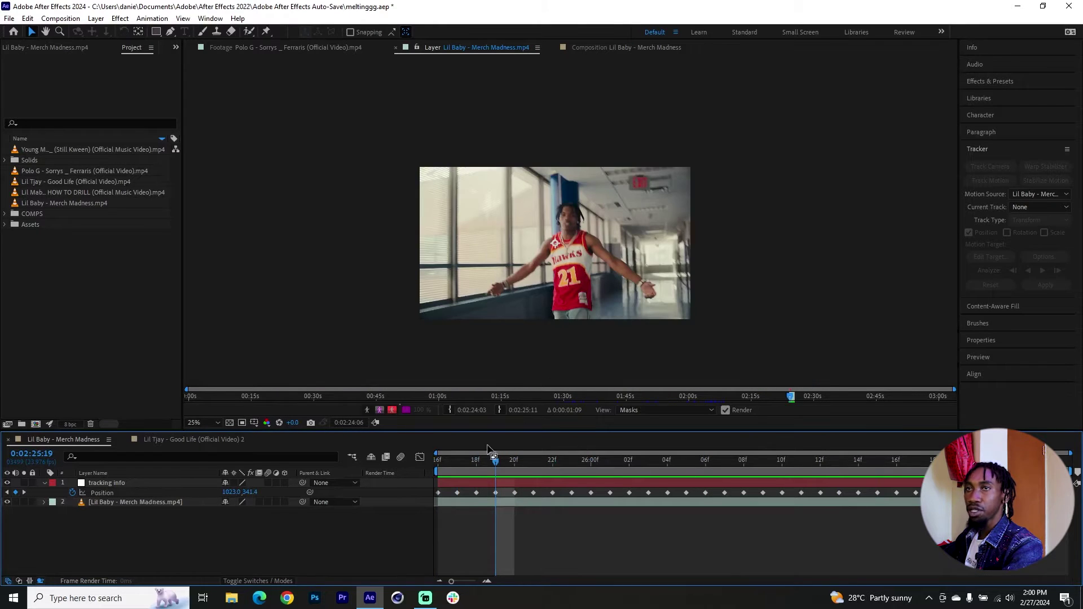
pyautogui.click(534, 458)
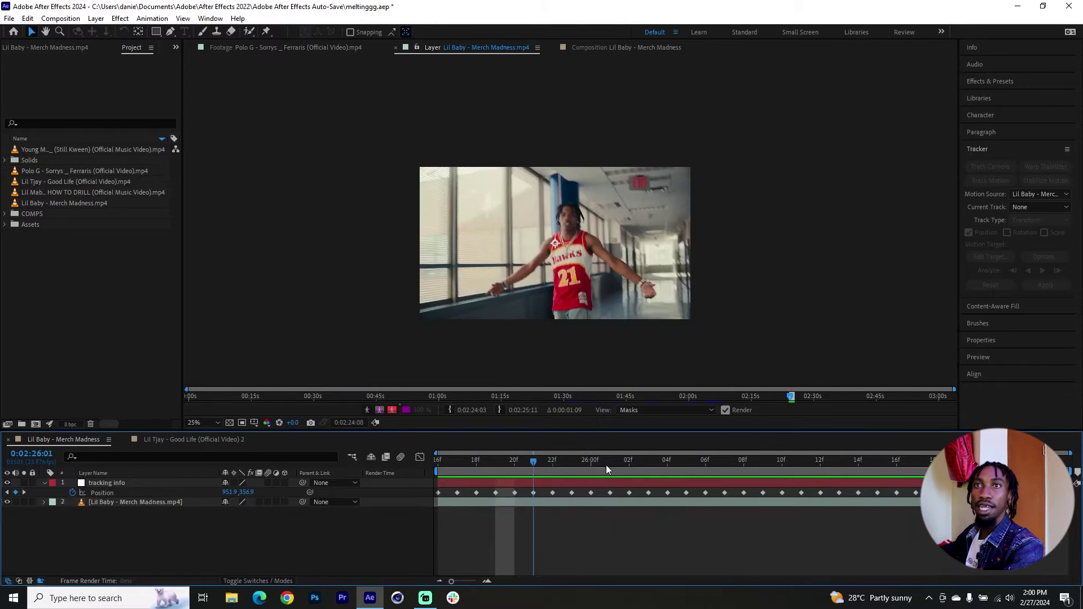
# Place pngegg (1).png from Assets into the comp and scale it to 79%.
pyautogui.click(5, 224)
pyautogui.moveTo(54, 235); pyautogui.dragTo(338, 488)
pyautogui.press('s')
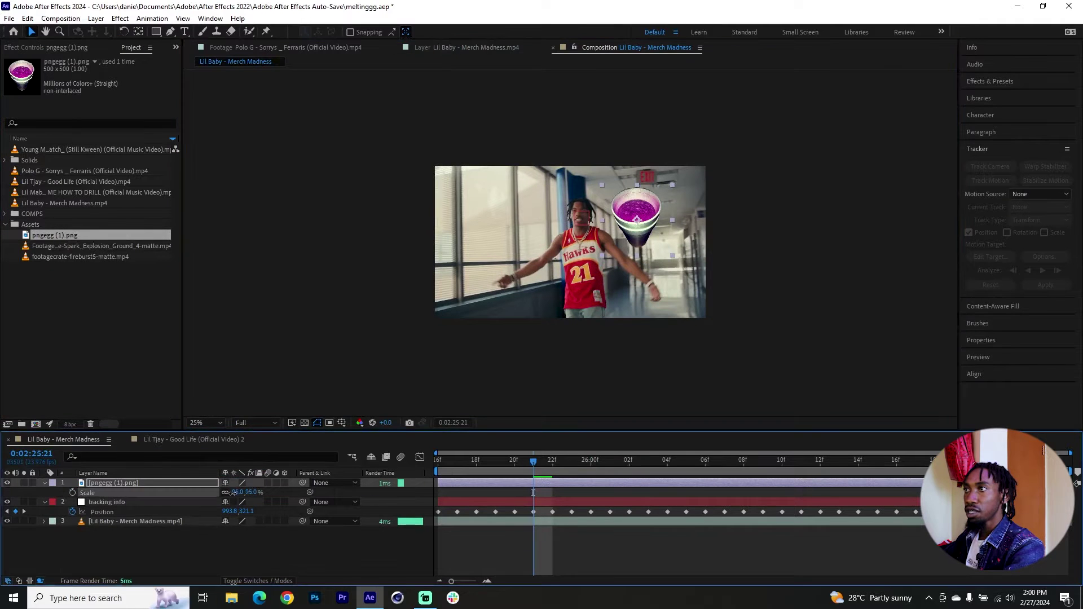
pyautogui.moveTo(233, 493); pyautogui.dragTo(226, 494)
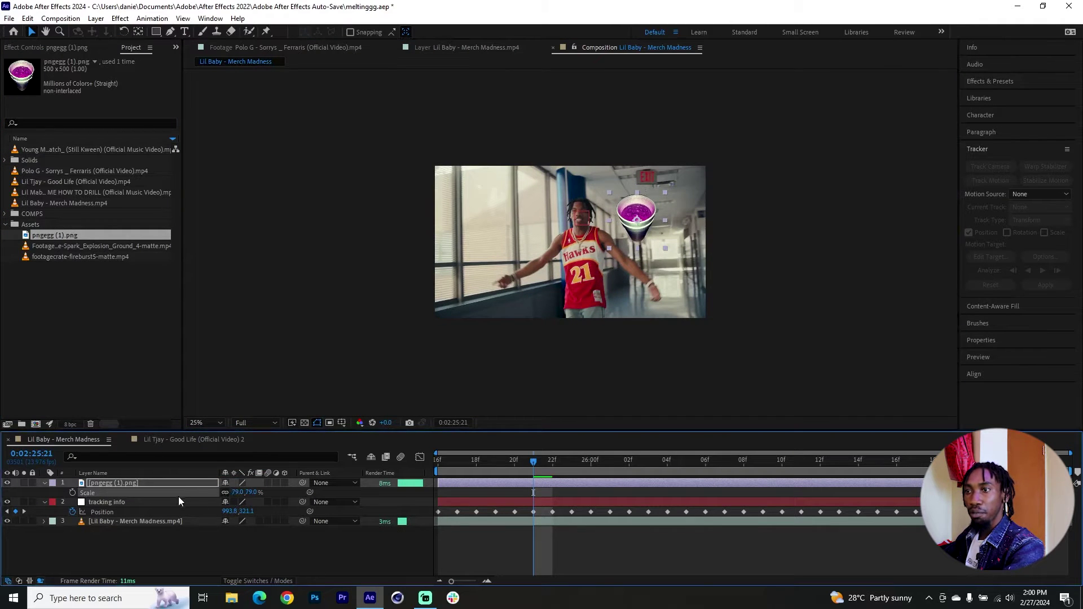
# Parent the cup layer to 'tracking info' and preview it following his head.
pyautogui.click(112, 503)
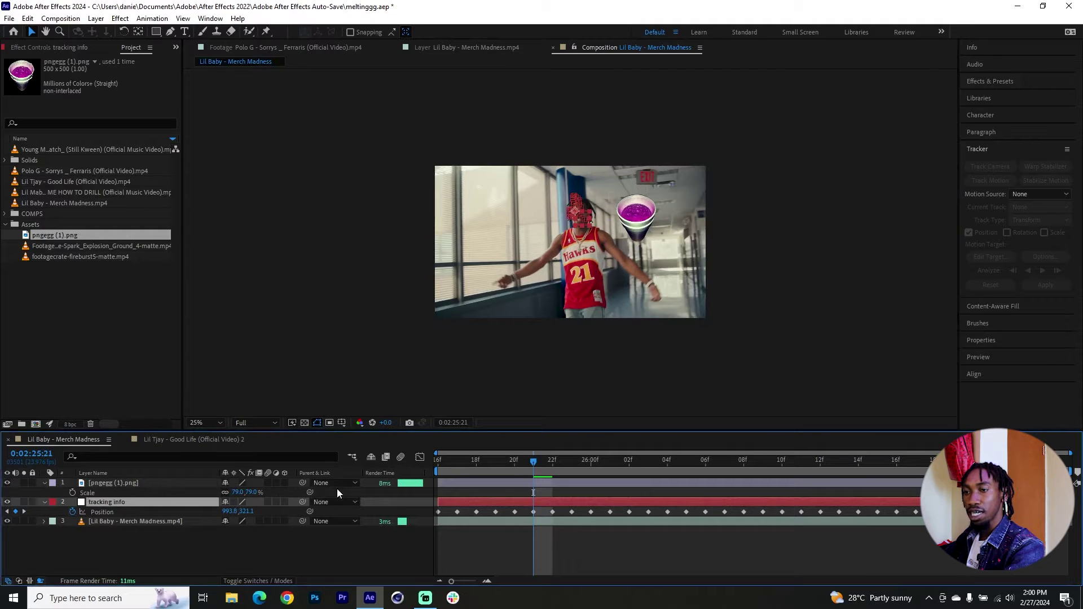
pyautogui.click(260, 583)
pyautogui.click(260, 582)
pyautogui.moveTo(302, 483)
pyautogui.mouseDown()
pyautogui.moveTo(131, 505)
pyautogui.moveTo(303, 483)
pyautogui.mouseUp()
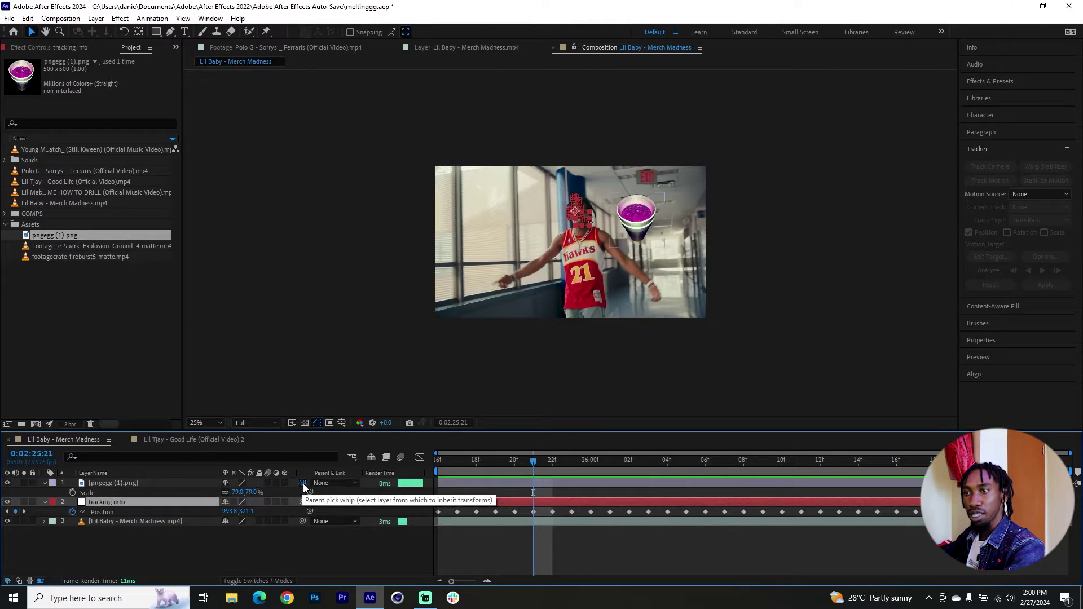
pyautogui.click(341, 488)
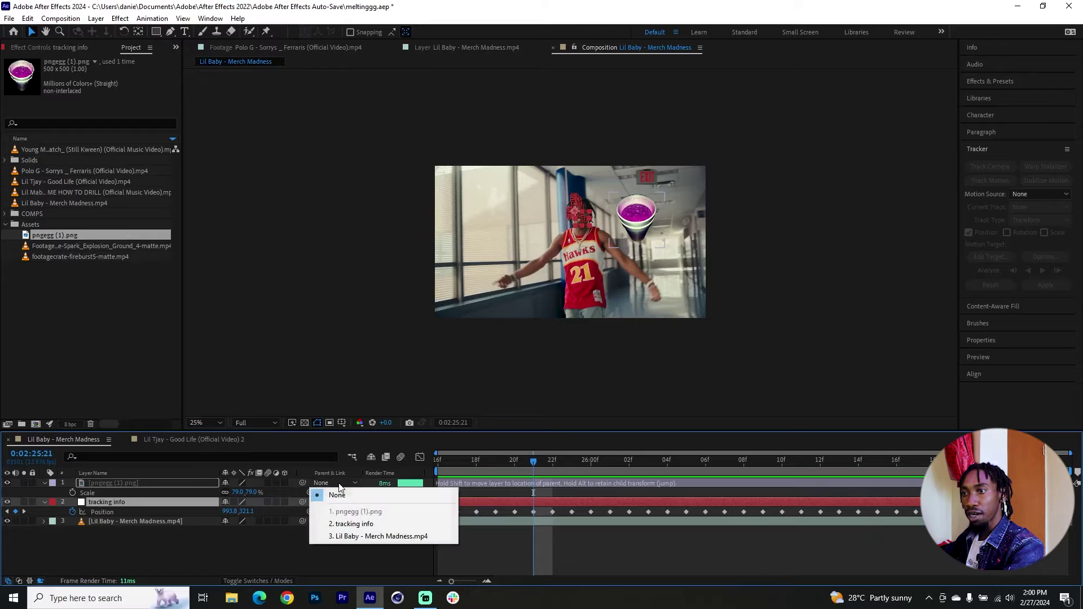
pyautogui.click(364, 524)
pyautogui.moveTo(533, 462); pyautogui.dragTo(424, 465)
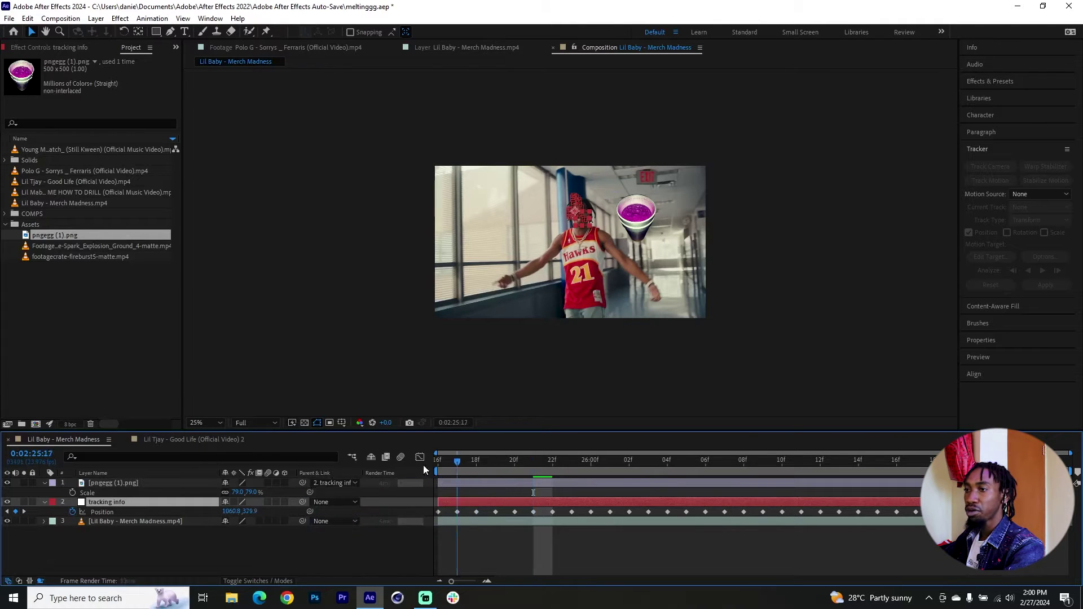
pyautogui.press('space')
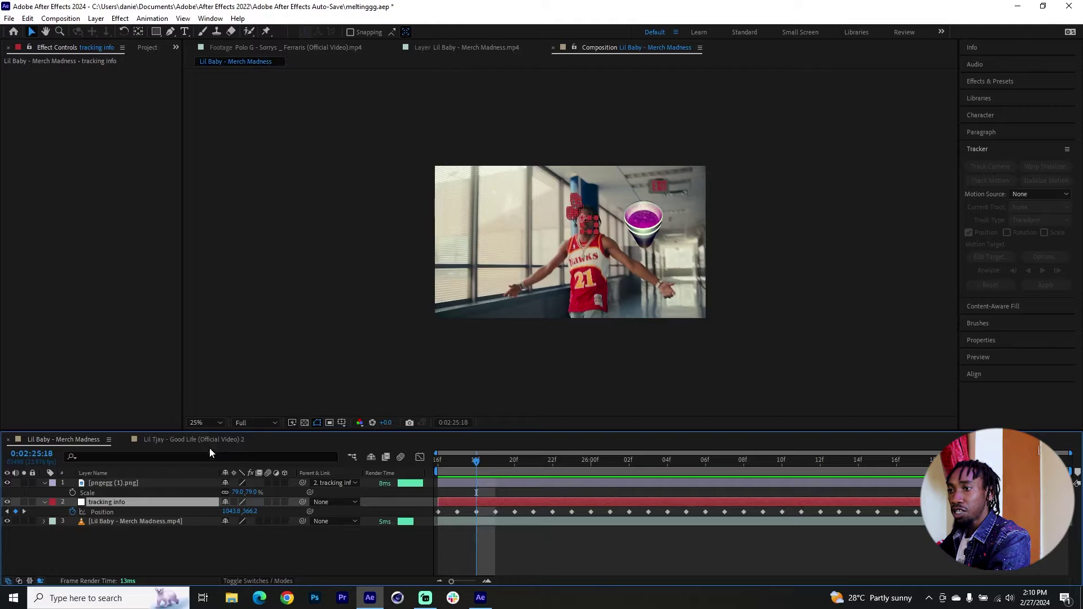
pyautogui.click(208, 442)
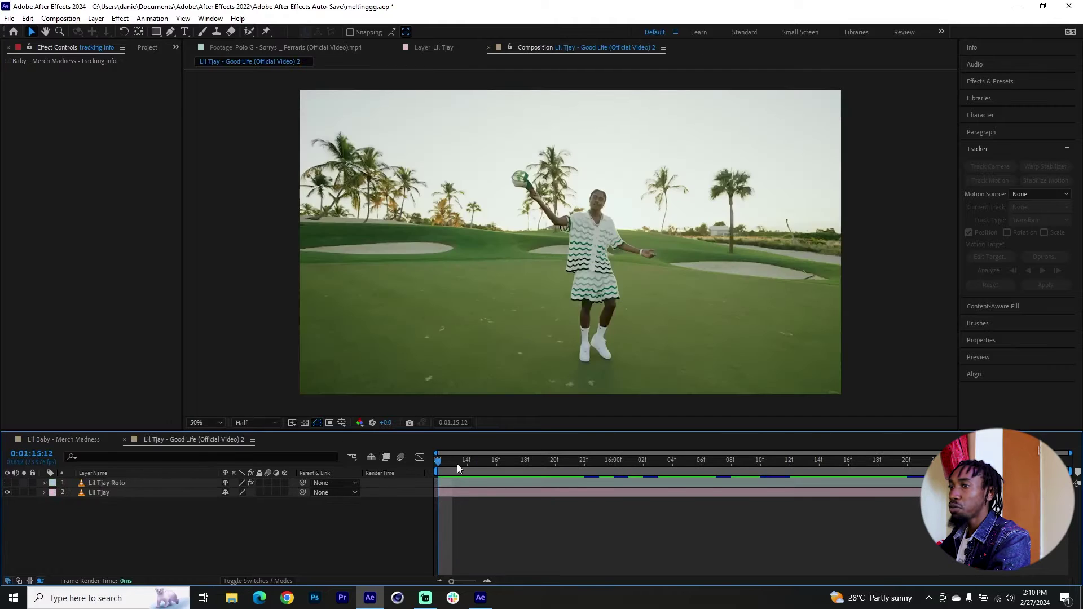
# Preview the golf clip, comparing the Lil Tjay Roto layer with the original Lil Tjay footage.
pyautogui.press('space')
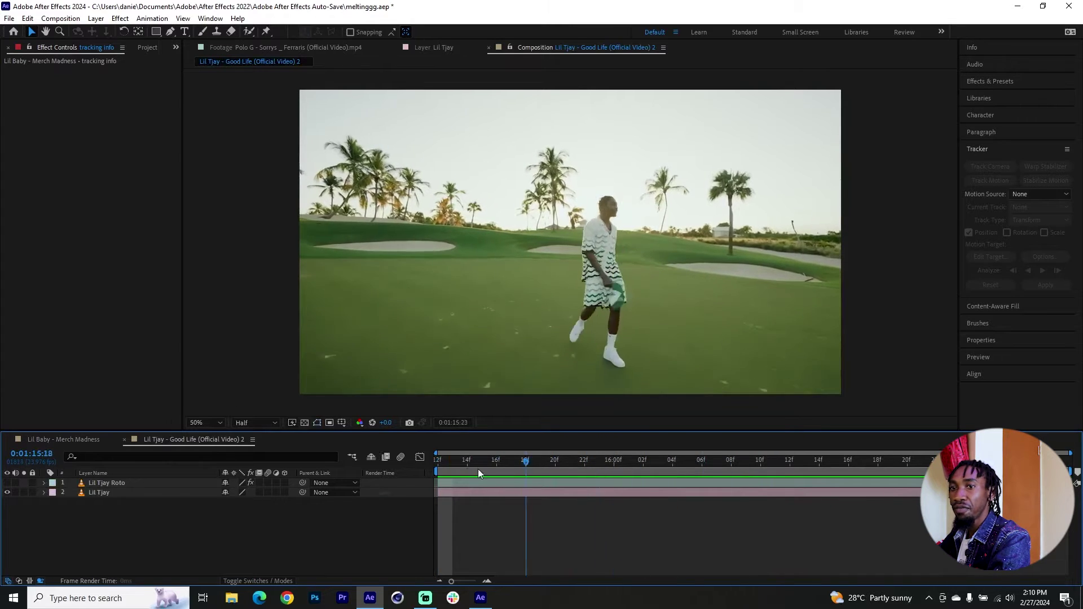
pyautogui.press('space')
pyautogui.click(104, 483)
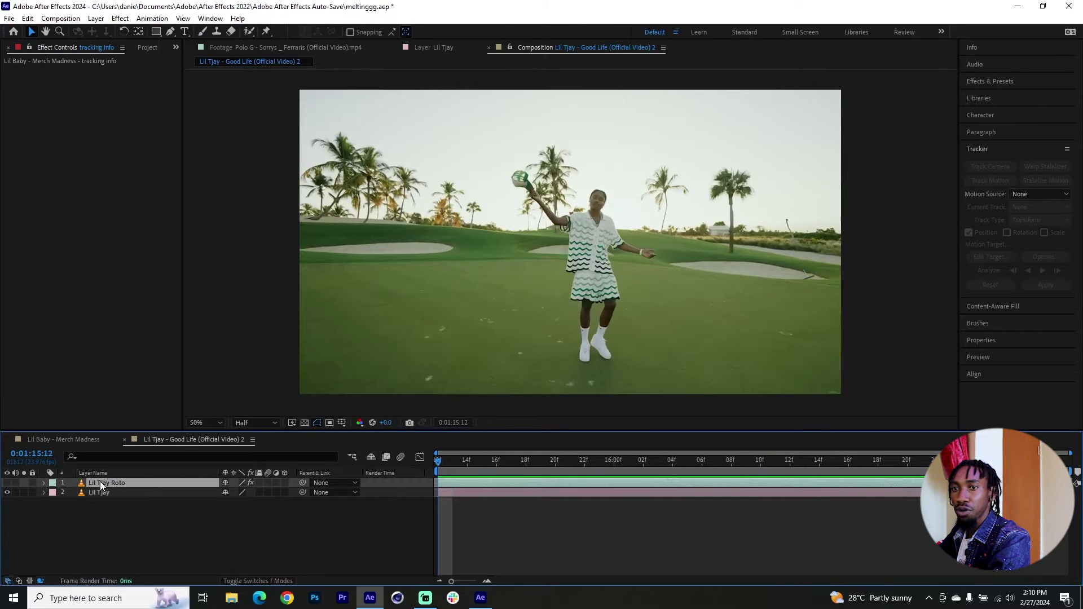
pyautogui.click(7, 483)
pyautogui.press('space')
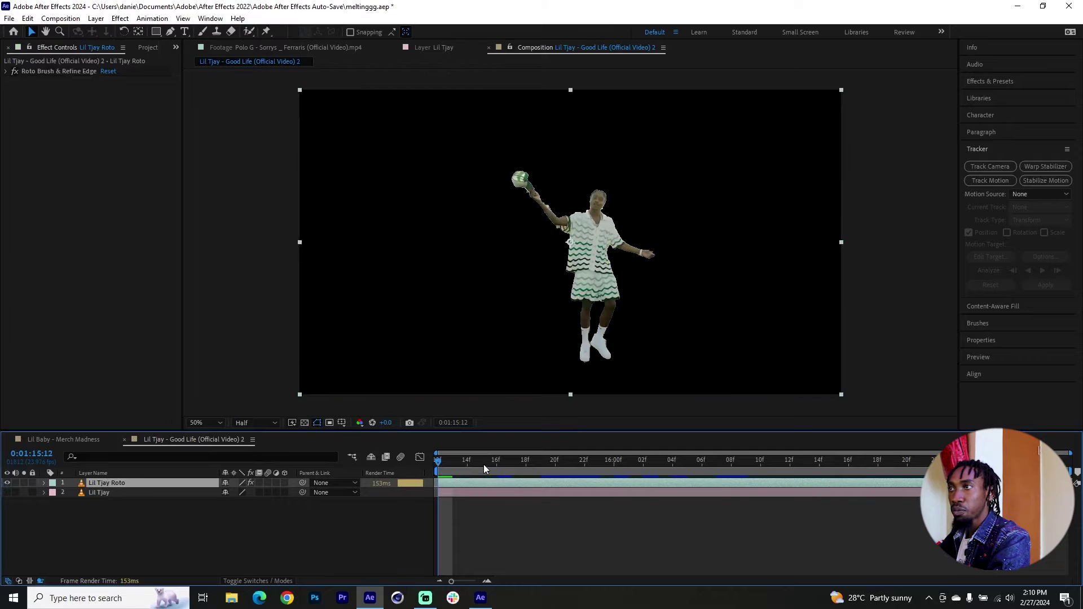
pyautogui.click(6, 483)
pyautogui.click(7, 492)
pyautogui.click(124, 493)
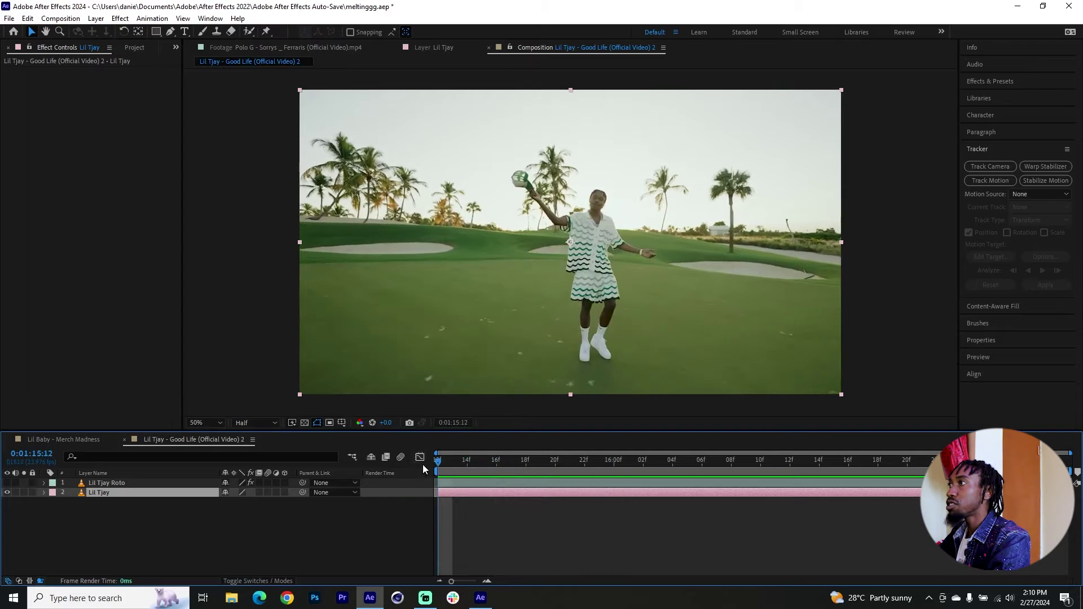
# Camera-track the Lil Tjay footage with Auto Detect solve method and Detailed Analysis enabled.
pyautogui.click(1010, 165)
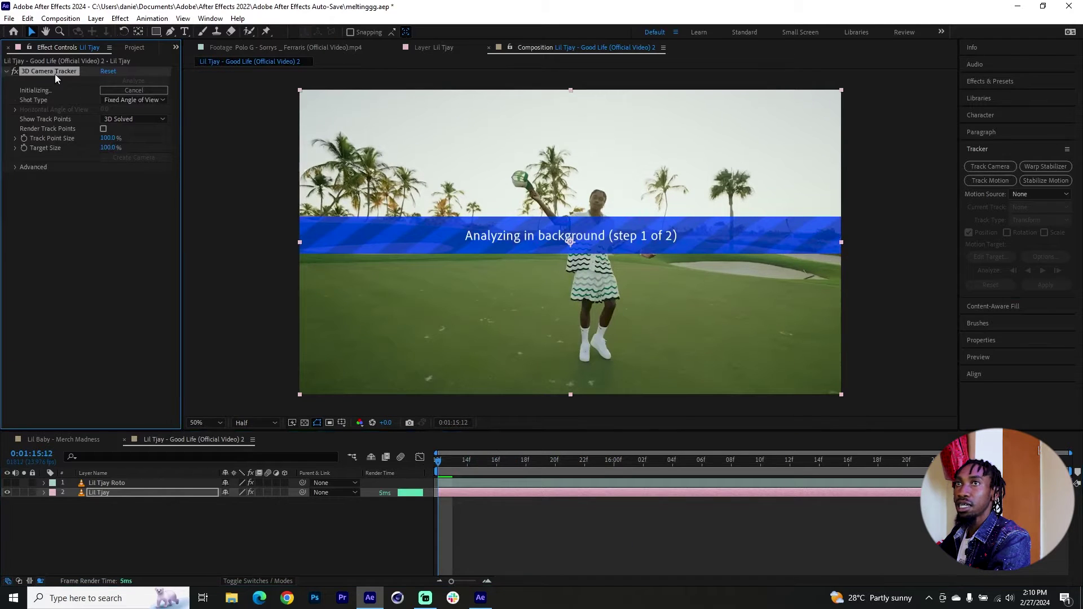
pyautogui.click(16, 167)
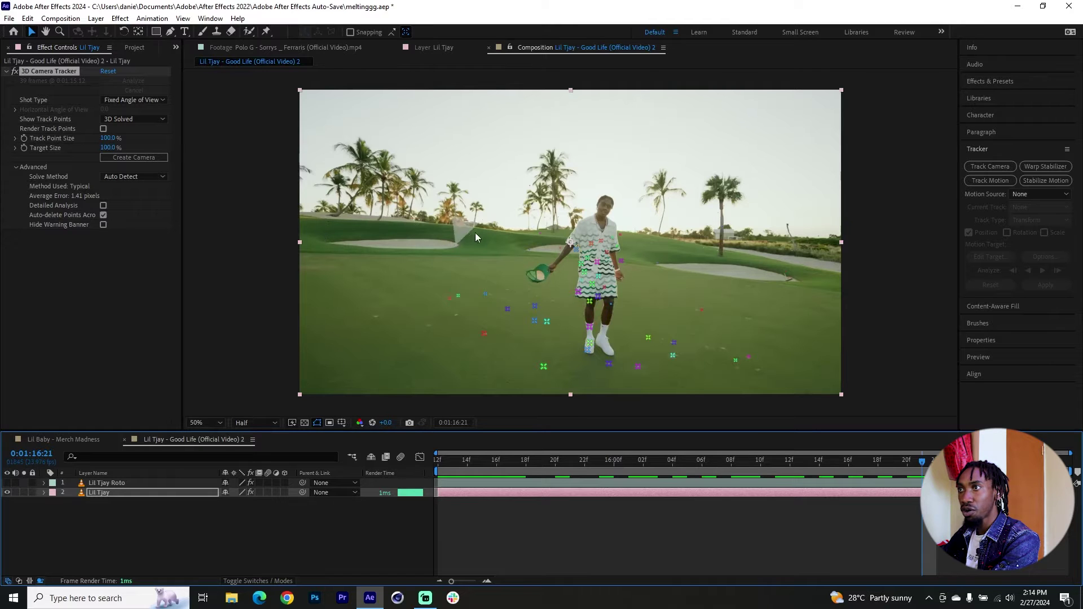
pyautogui.click(468, 454)
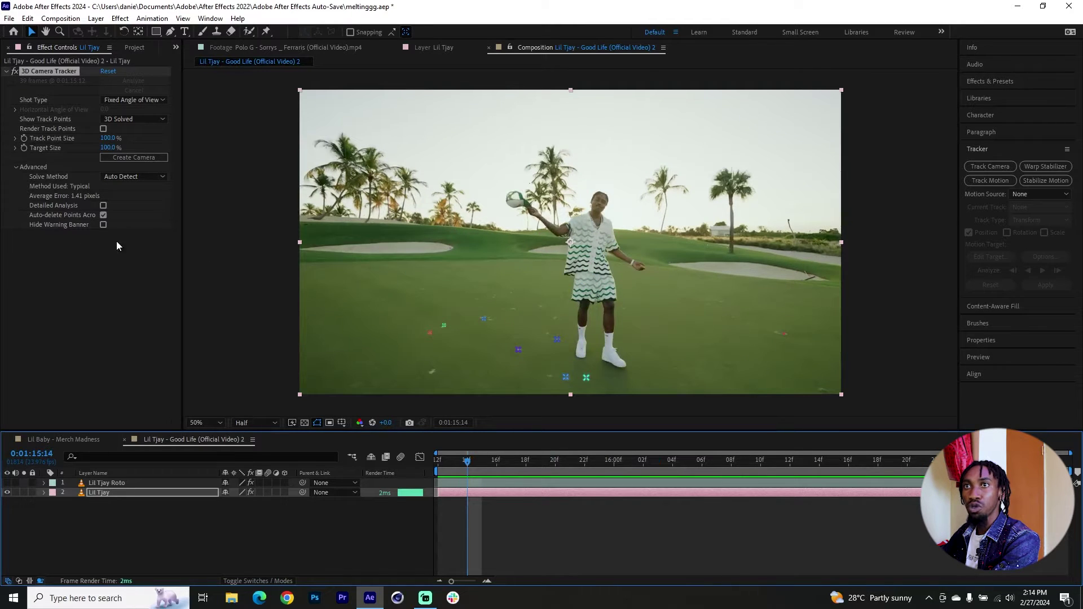
pyautogui.click(29, 198)
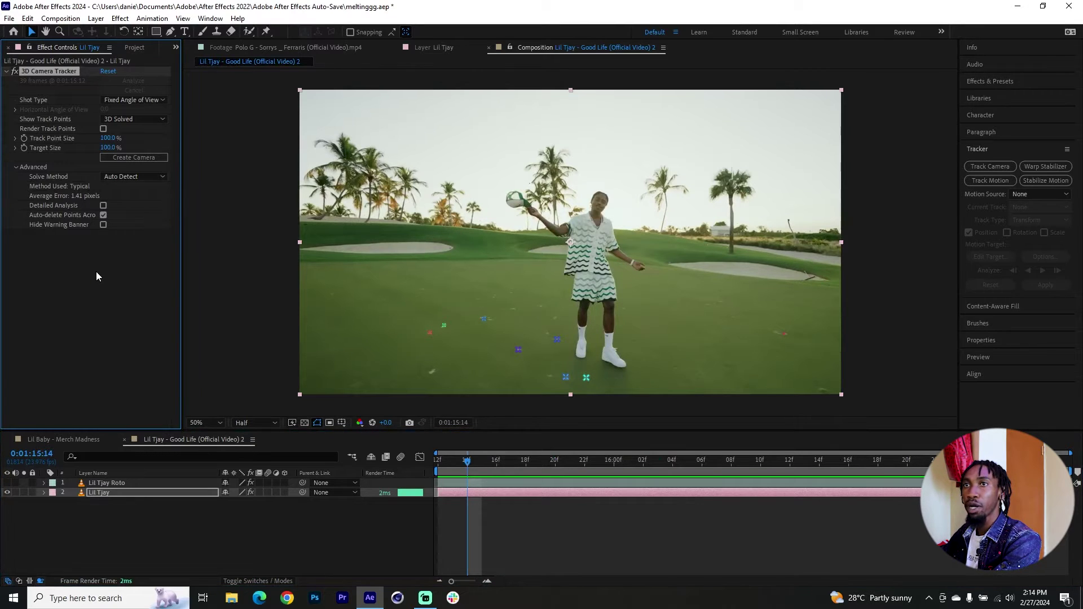
pyautogui.click(115, 177)
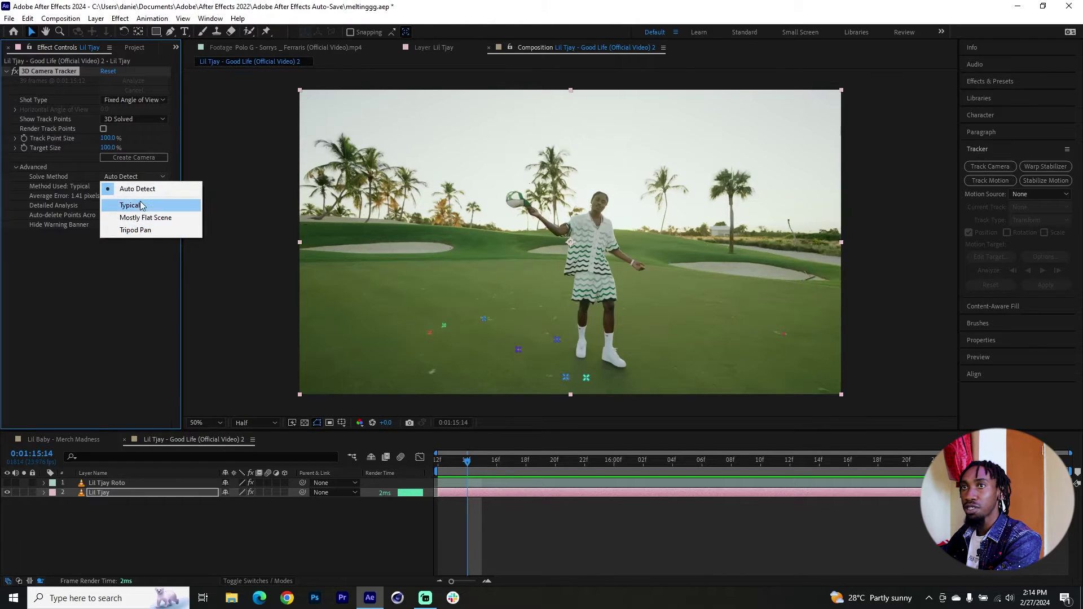
pyautogui.click(57, 206)
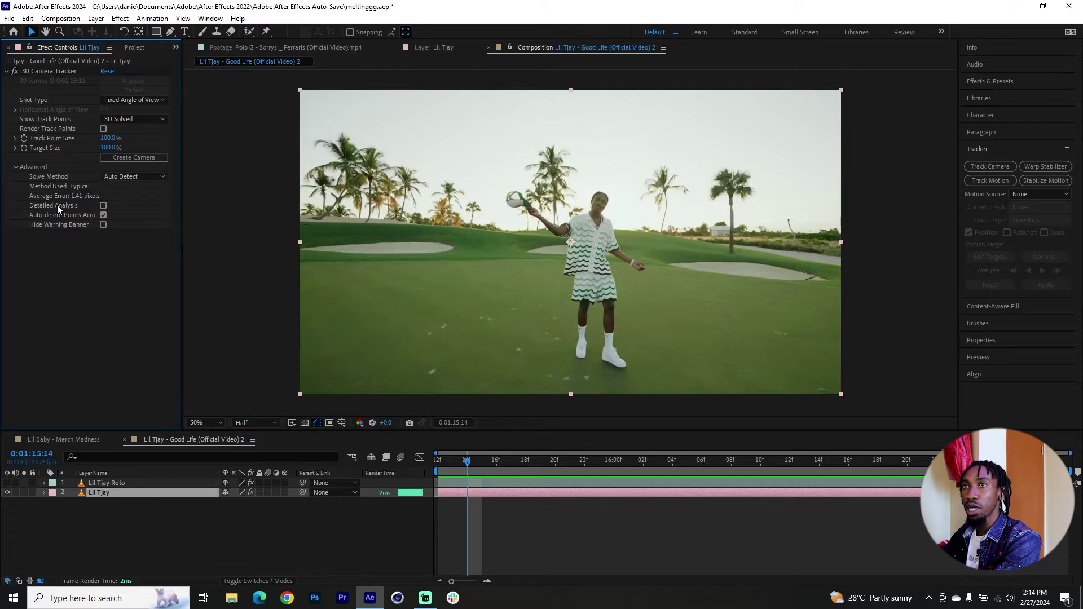
pyautogui.click(104, 206)
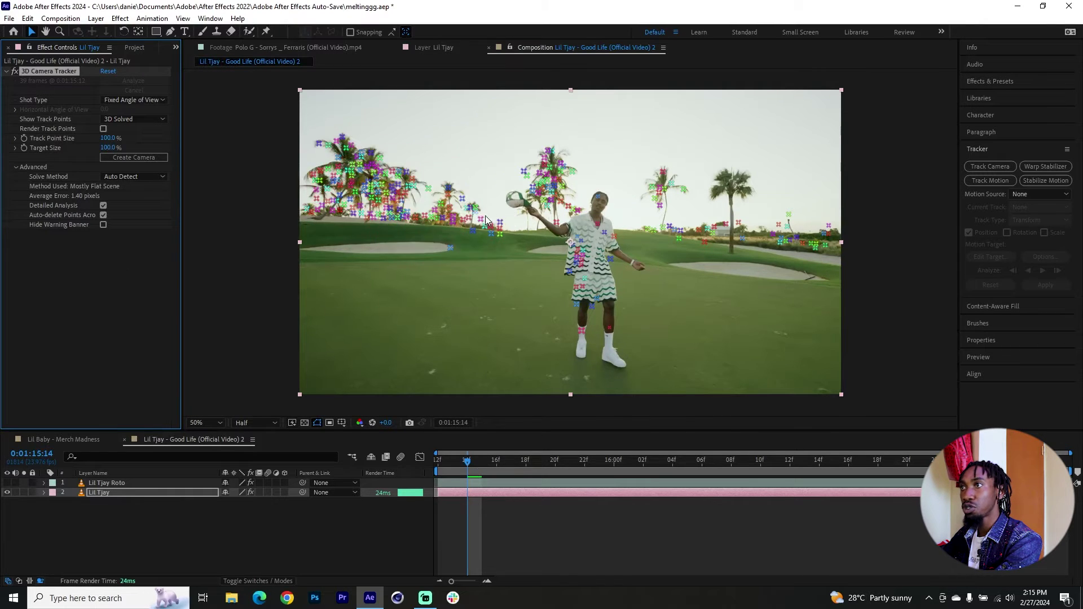
# Preview the camera track and enlarge the track points to 152%.
pyautogui.press('space')
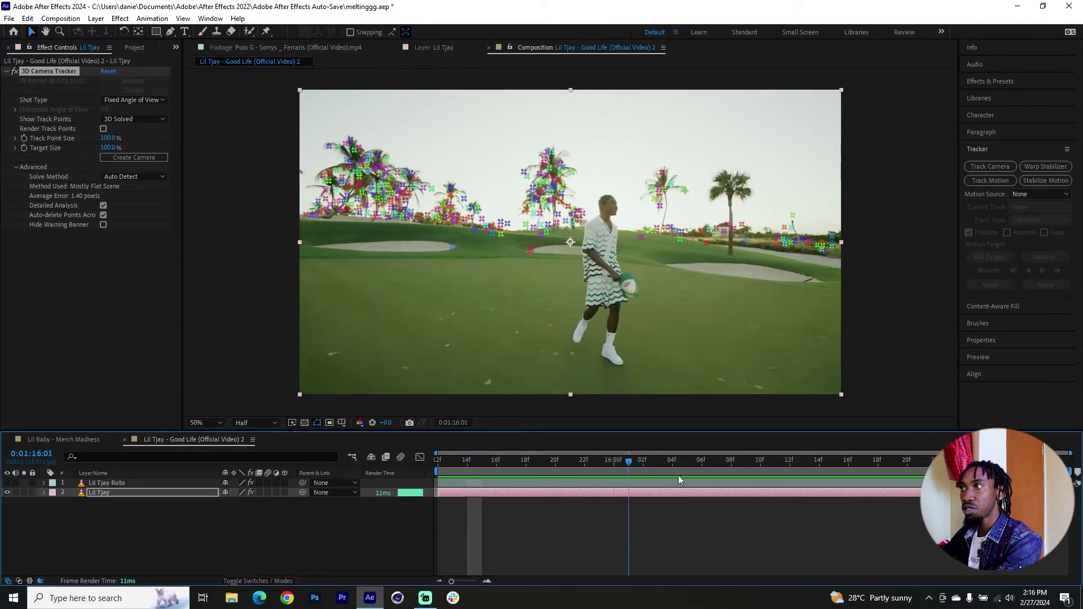
pyautogui.moveTo(105, 139); pyautogui.dragTo(143, 139)
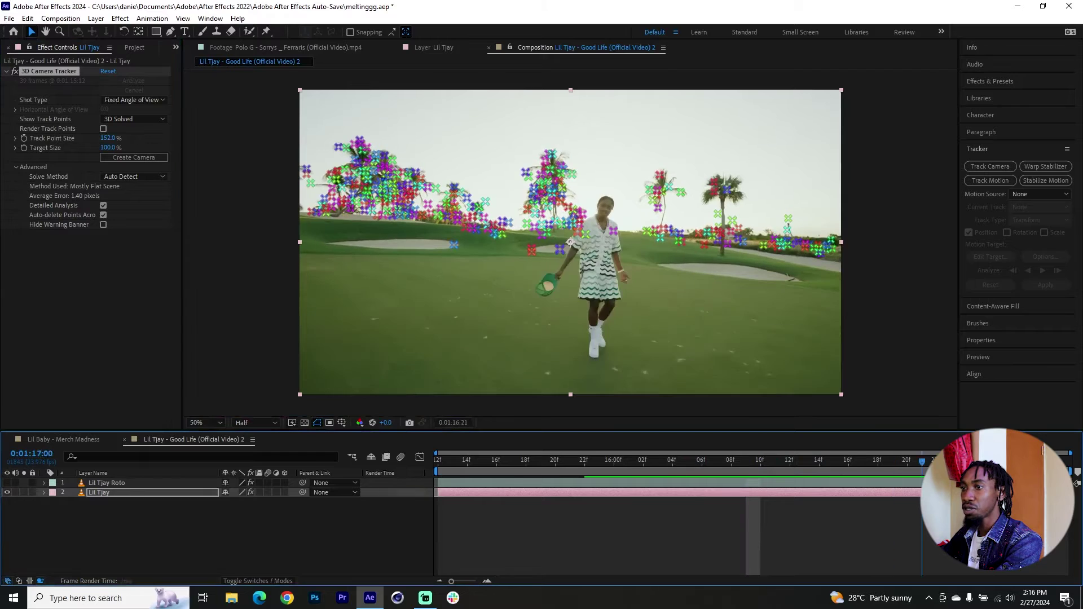
pyautogui.moveTo(510, 469); pyautogui.dragTo(599, 465)
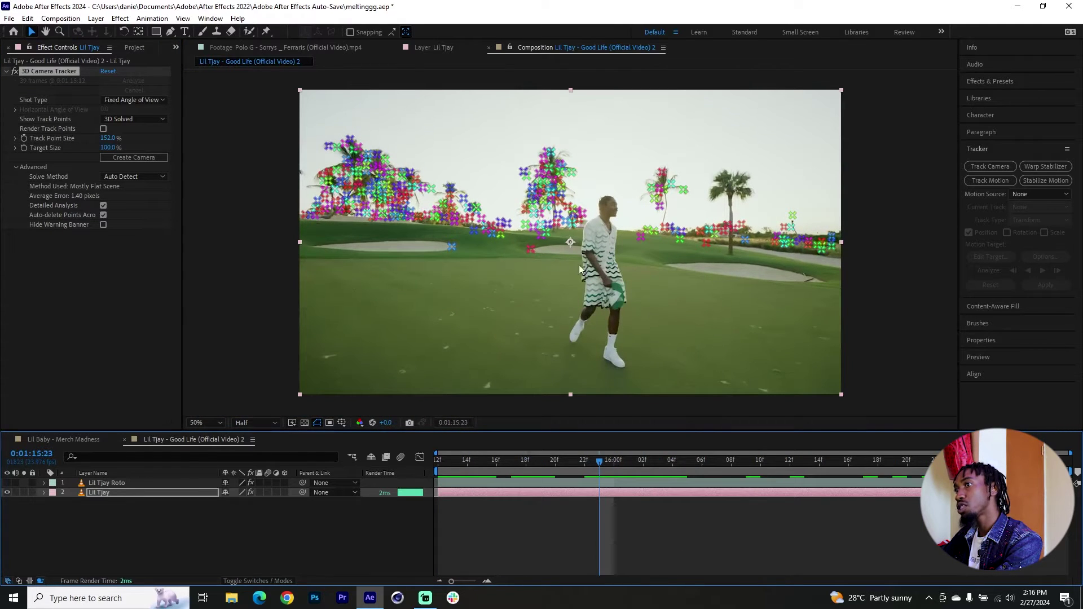
# Rewind to the clip's first frame and duplicate the Lil Tjay layer.
pyautogui.moveTo(506, 475); pyautogui.dragTo(443, 477)
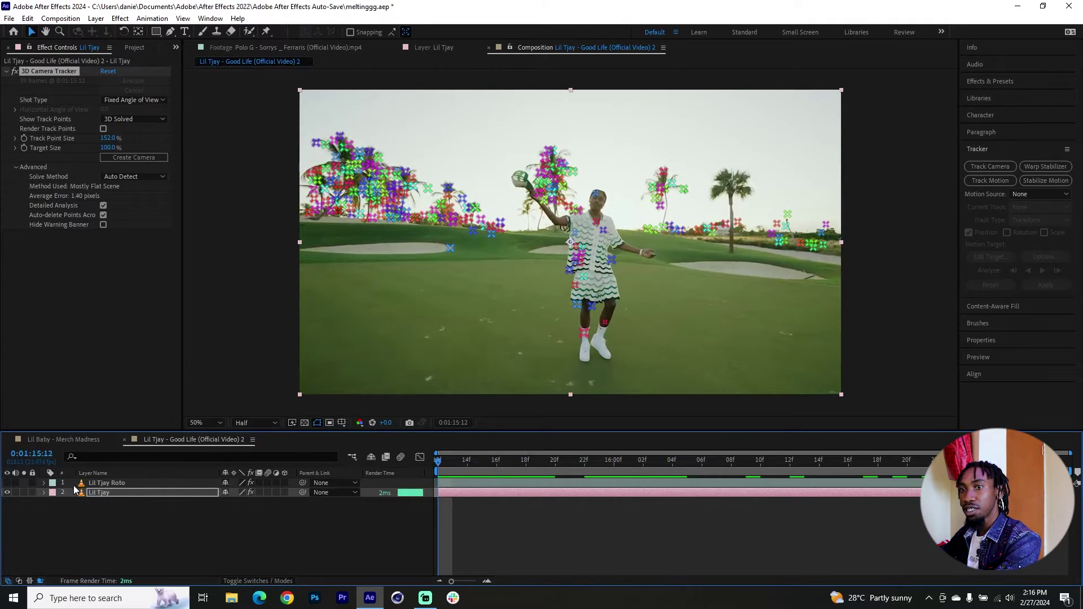
pyautogui.click(90, 493)
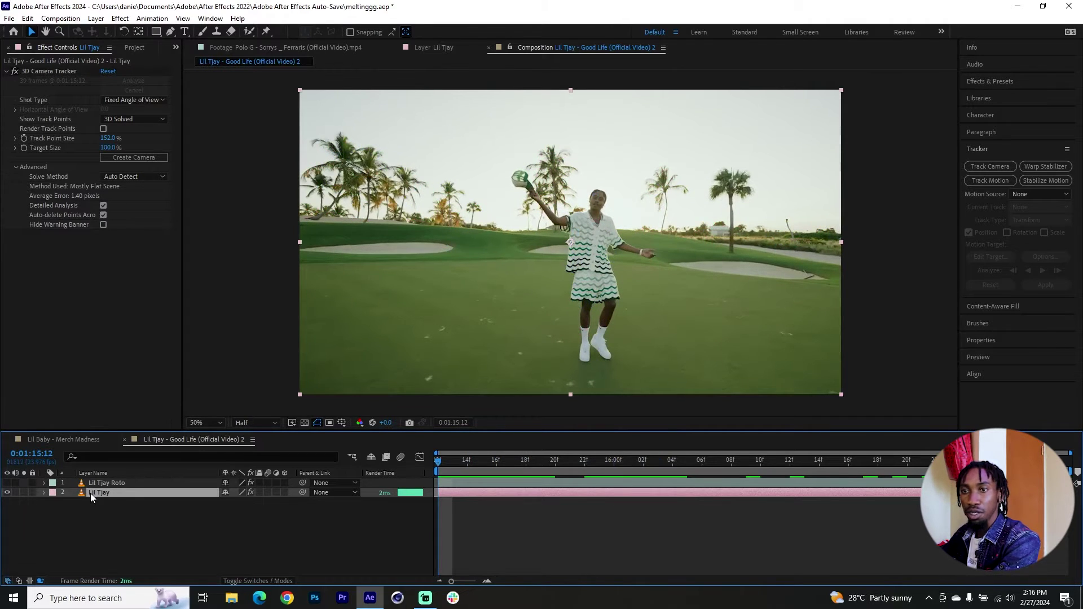
pyautogui.hotkey('ctrl', 'd')
# Remove the 3D Camera Tracker from Lil Tjay 2 and apply the Curves effect.
pyautogui.click(57, 71)
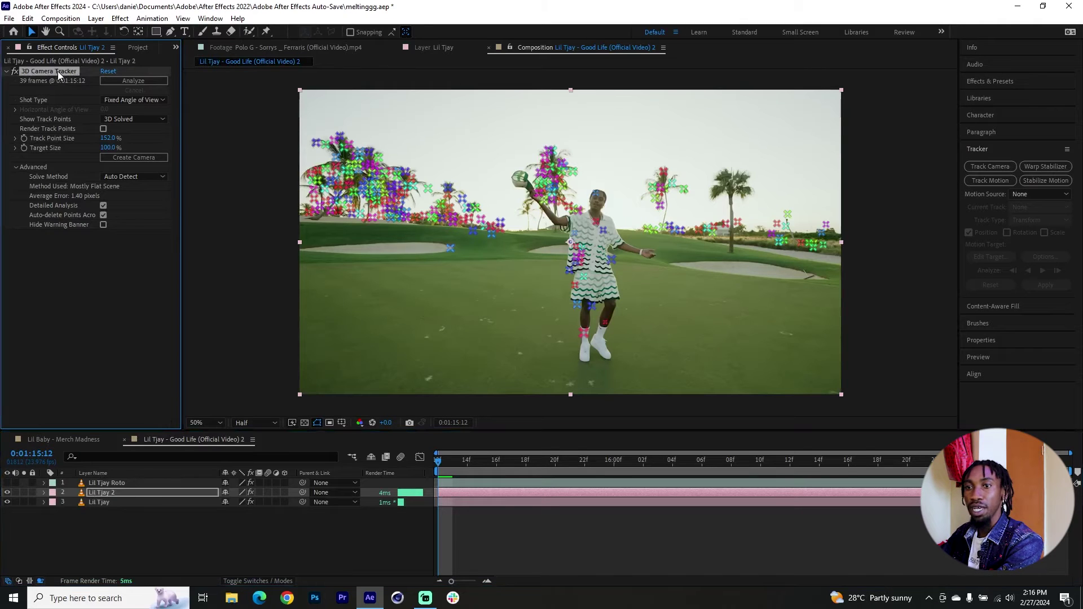
pyautogui.press('Delete')
pyautogui.click(992, 82)
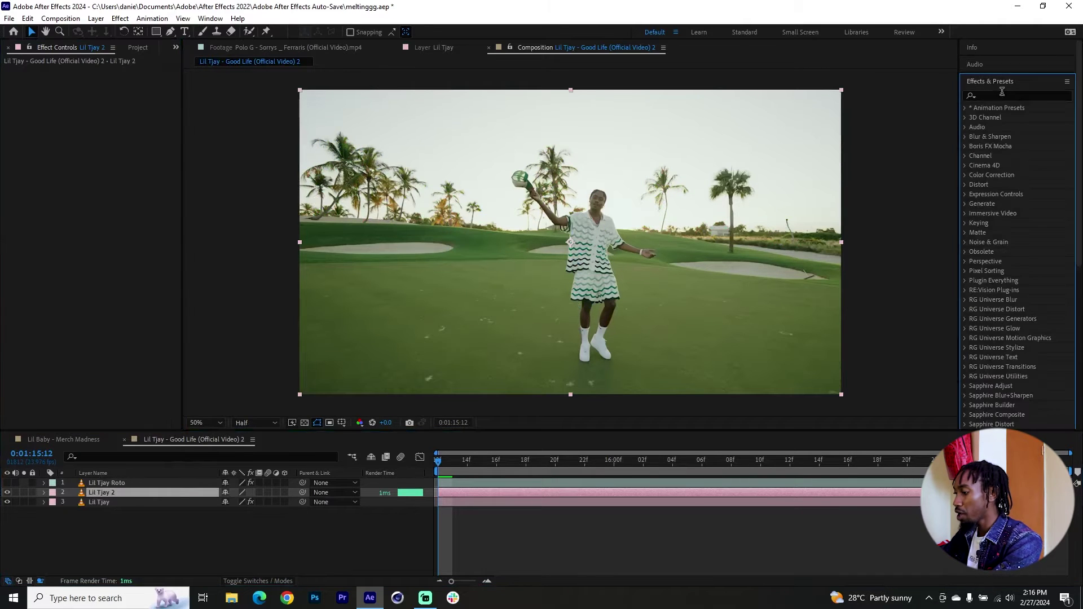
pyautogui.click(1002, 96)
pyautogui.write('curves')
pyautogui.doubleClick(1010, 156)
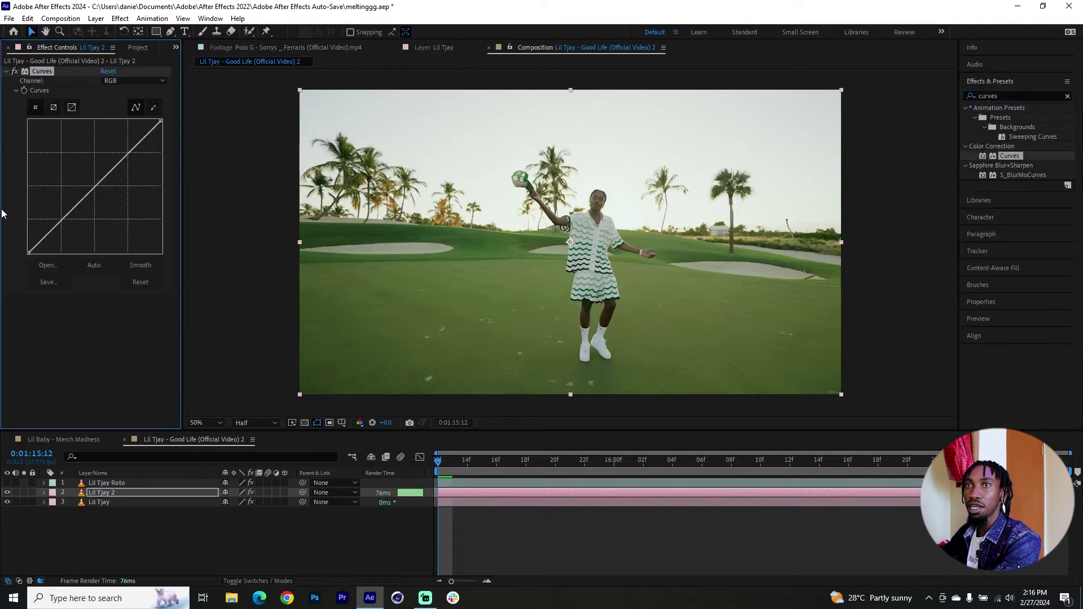
# Shape an S-curve in Curves, lifting highlights and deepening shadows for contrast.
pyautogui.click(69, 230)
pyautogui.click(96, 184)
pyautogui.moveTo(119, 173); pyautogui.dragTo(109, 155)
pyautogui.moveTo(70, 230); pyautogui.dragTo(69, 234)
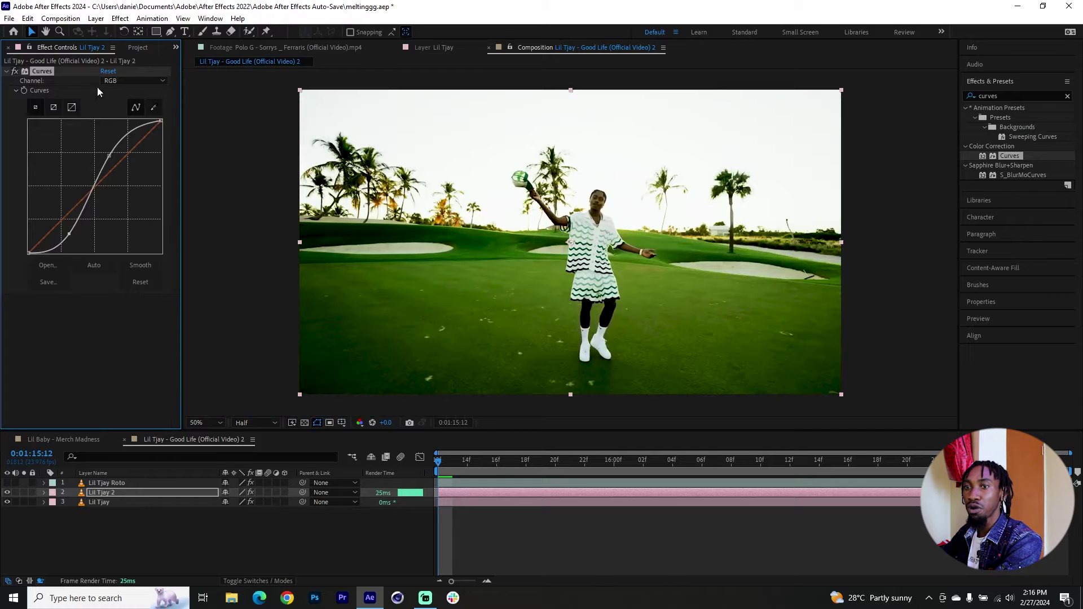
pyautogui.click(118, 490)
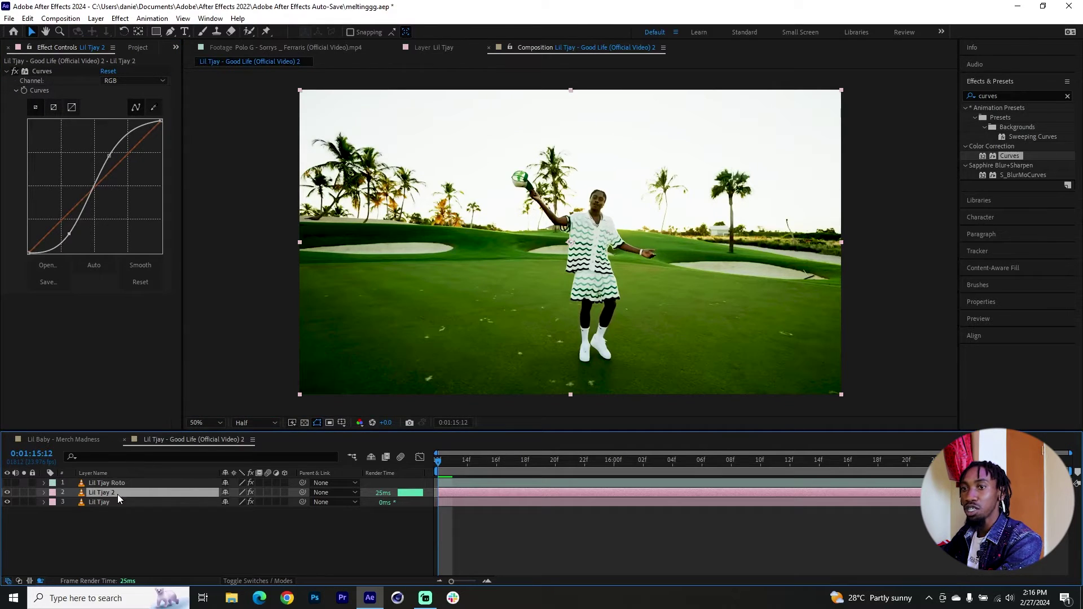
# Precompose Lil Tjay 2, moving all attributes into the new composition.
pyautogui.rightClick(118, 494)
pyautogui.click(145, 422)
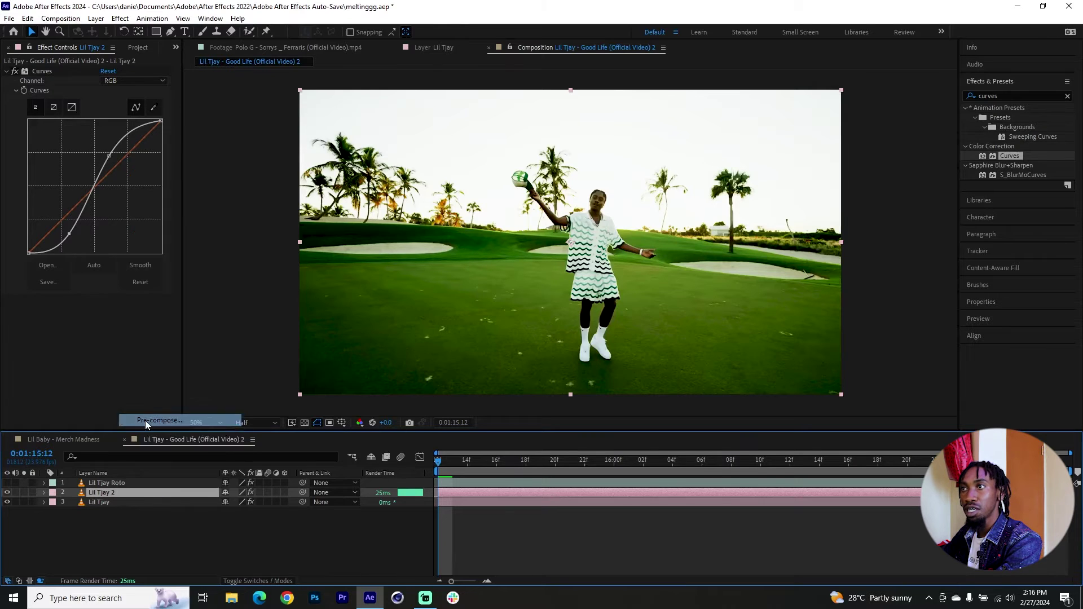
pyautogui.click(447, 306)
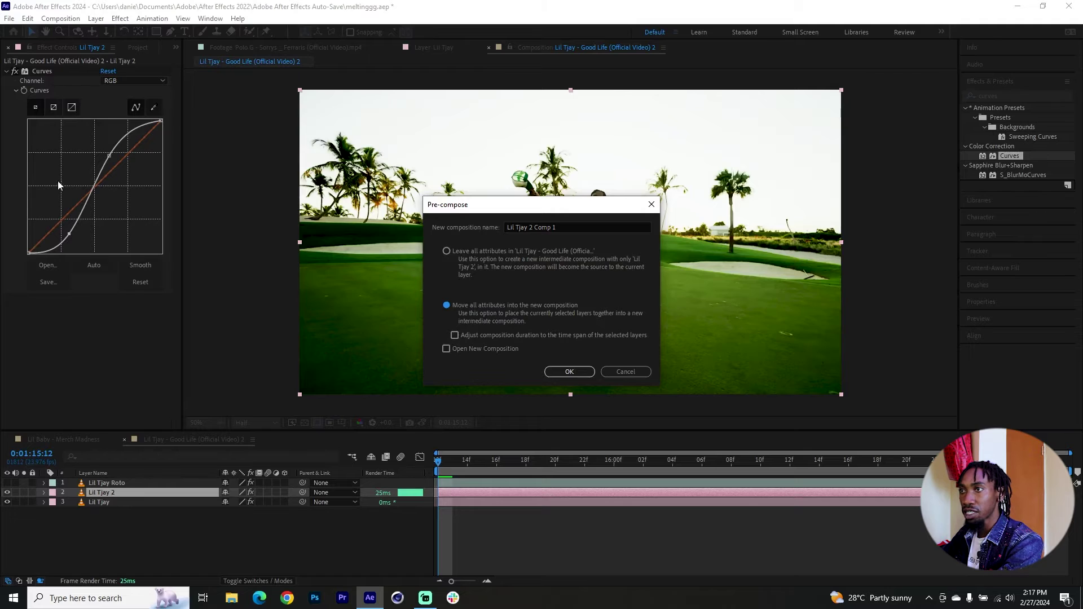
pyautogui.click(562, 372)
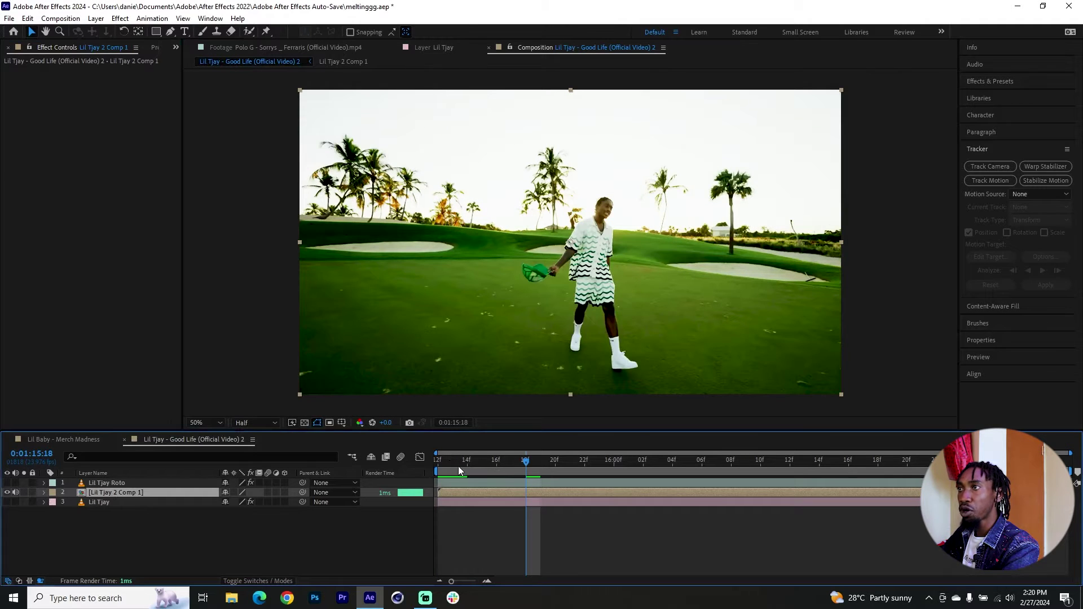
# Camera-track the precomp with Auto Detect solve method, then delete the precomp.
pyautogui.click(458, 469)
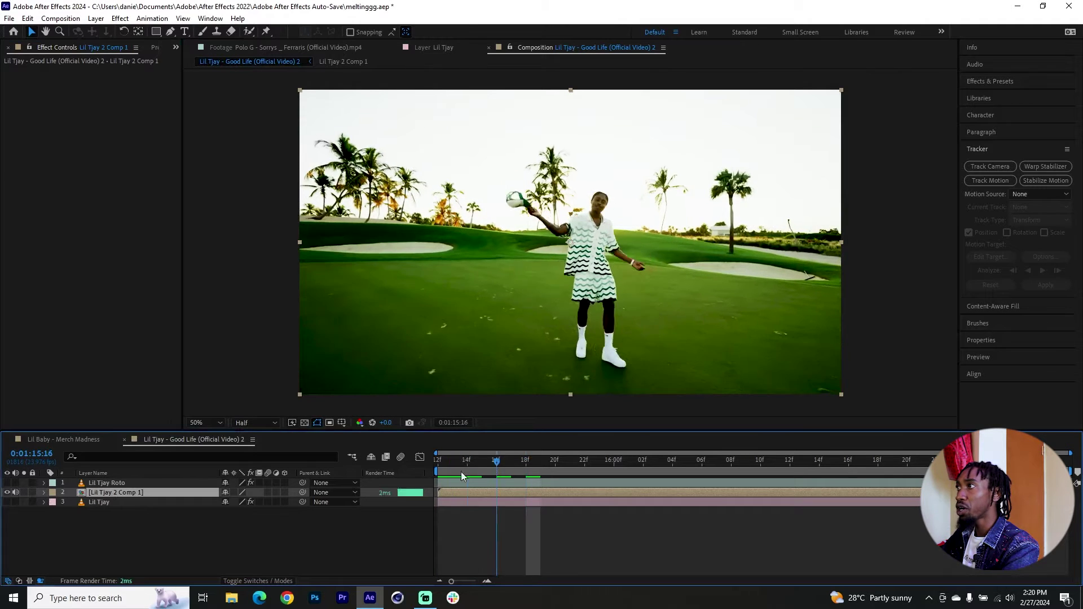
pyautogui.click(990, 166)
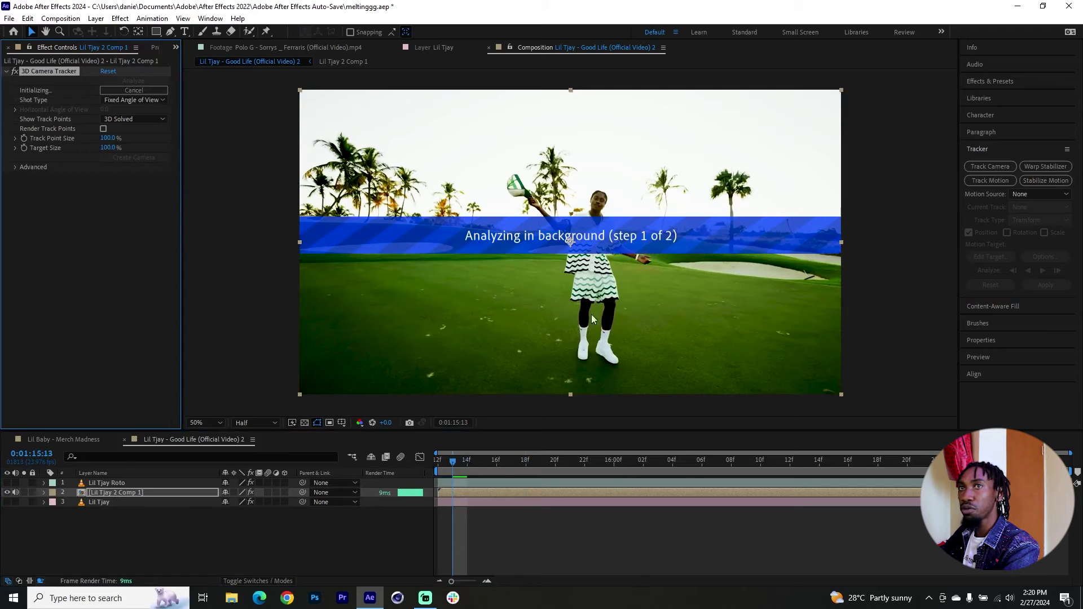
pyautogui.click(15, 167)
pyautogui.click(126, 177)
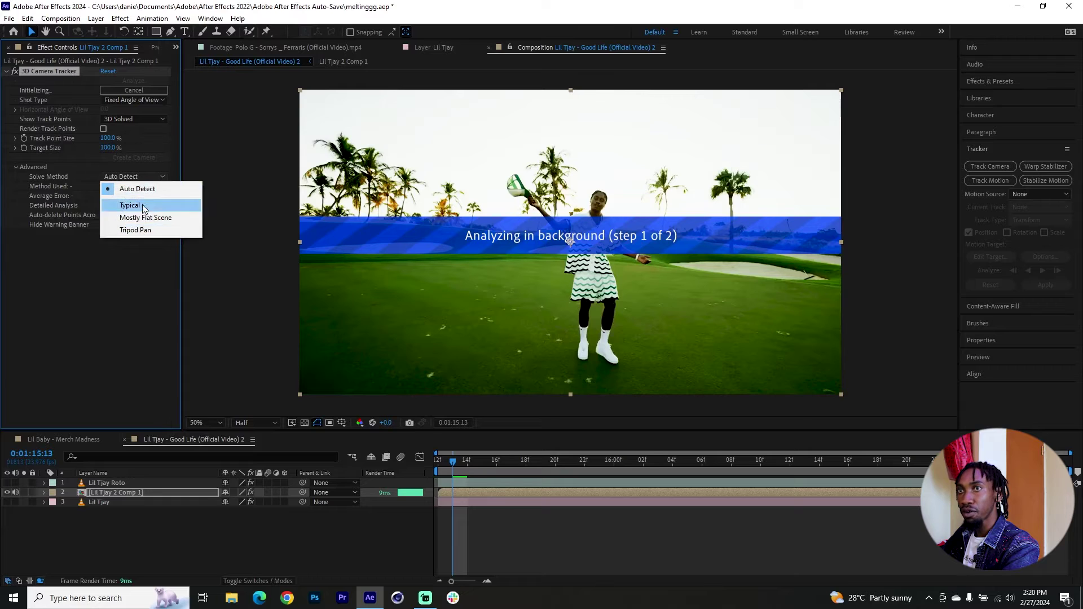
pyautogui.click(79, 346)
pyautogui.click(119, 494)
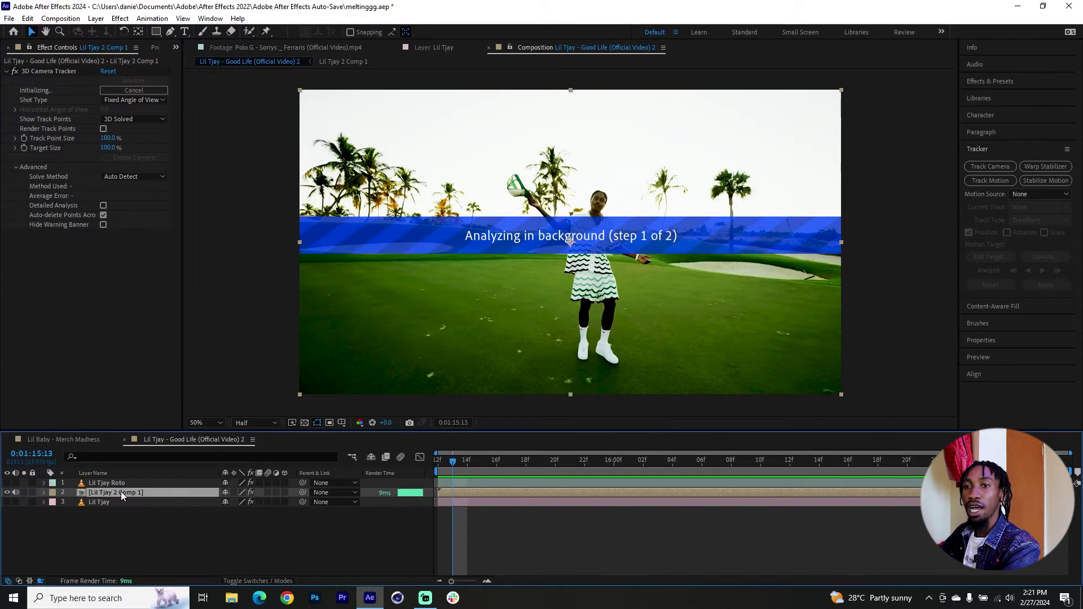
pyautogui.press('Delete')
pyautogui.click(7, 492)
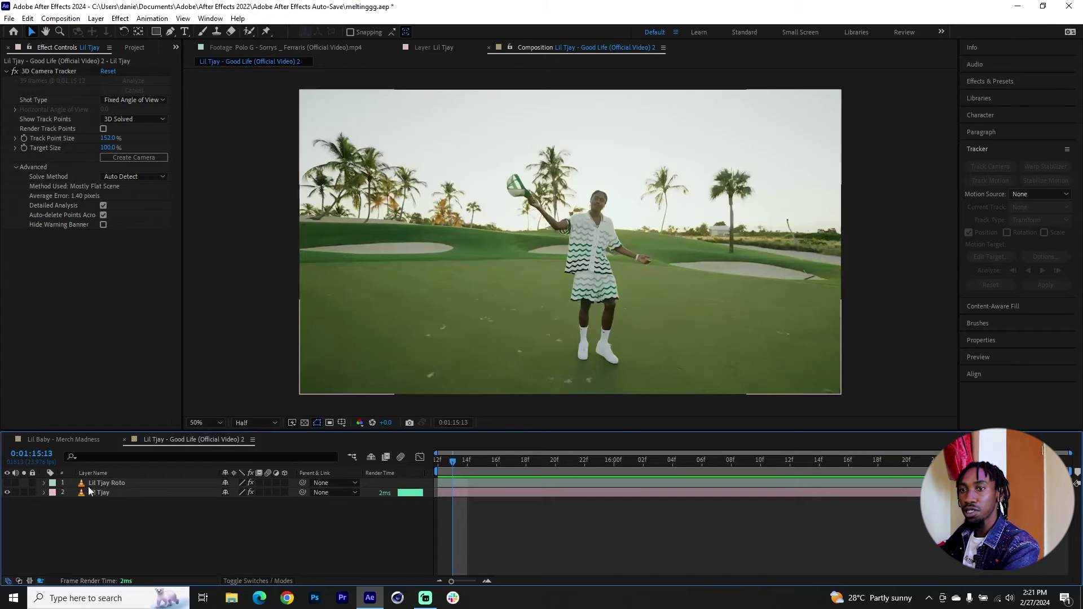
pyautogui.click(107, 495)
pyautogui.click(462, 471)
pyautogui.moveTo(462, 470); pyautogui.dragTo(761, 474)
pyautogui.click(72, 71)
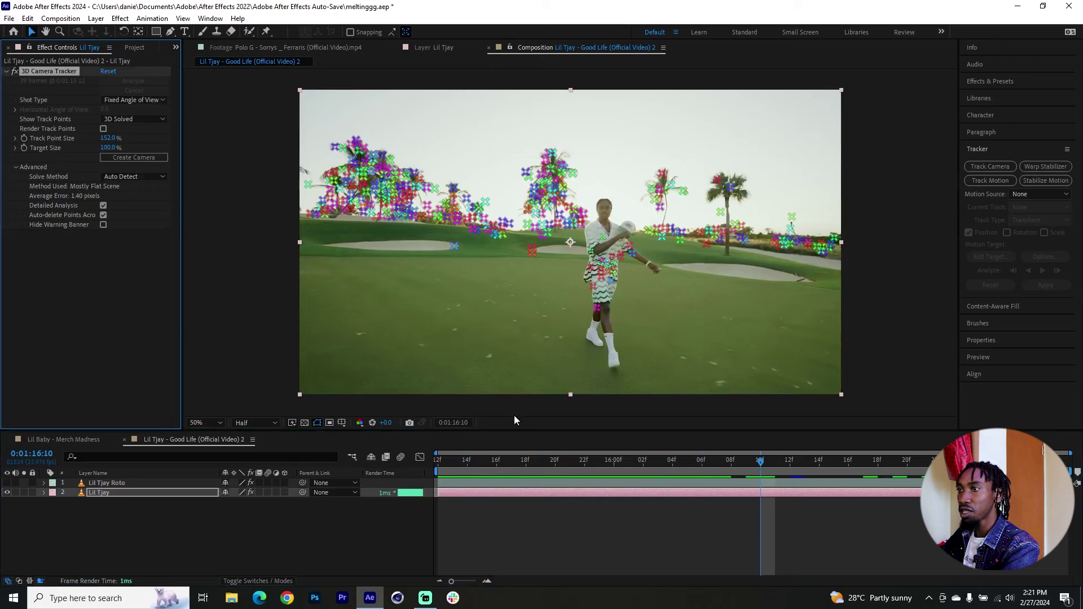
pyautogui.click(555, 462)
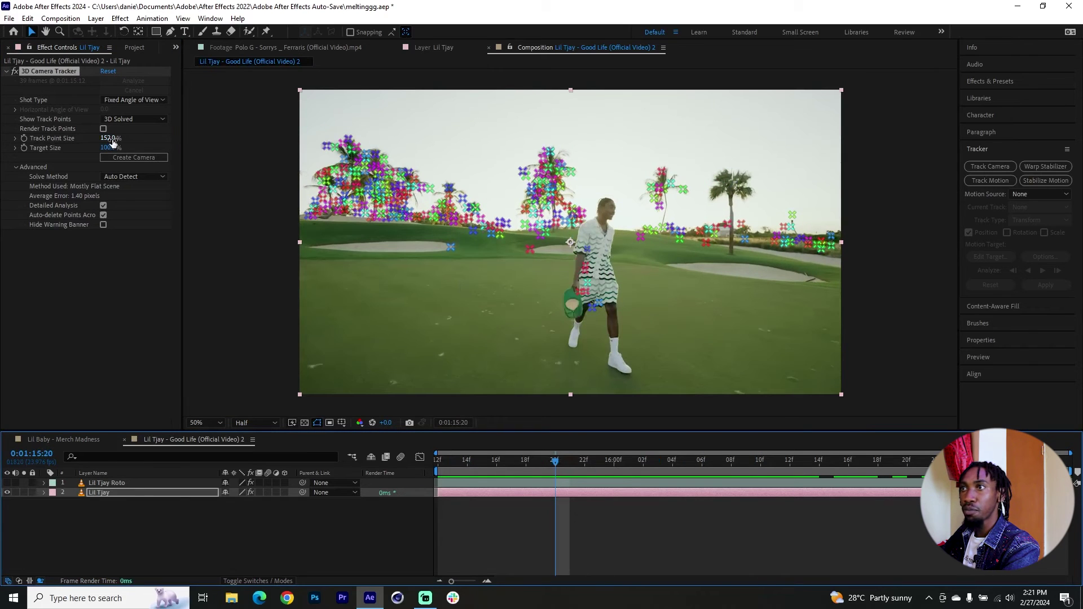
pyautogui.moveTo(113, 142); pyautogui.dragTo(85, 145)
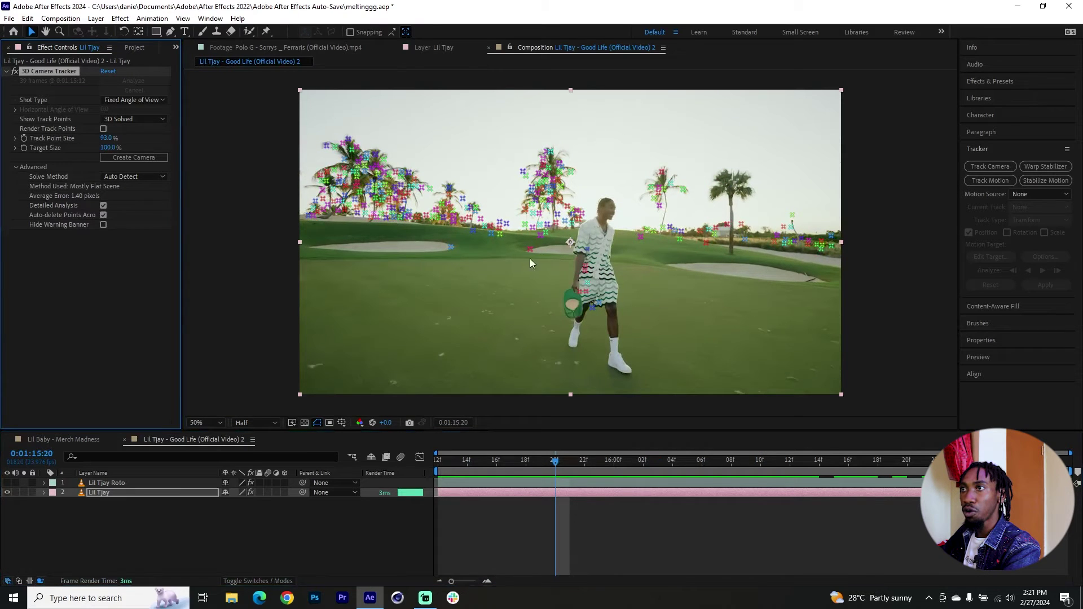
pyautogui.rightClick(465, 228)
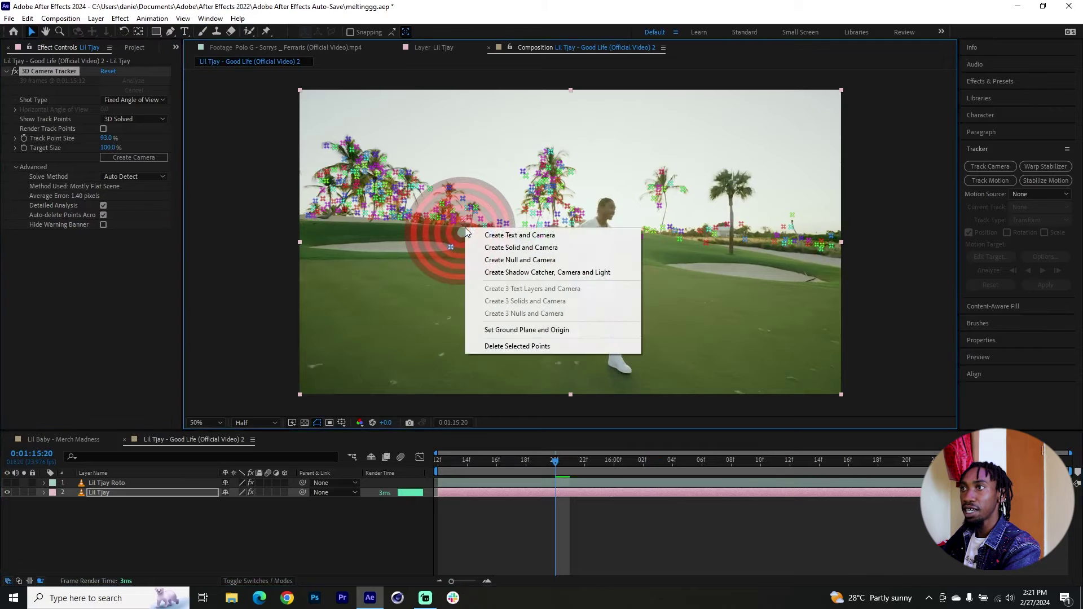
pyautogui.click(493, 245)
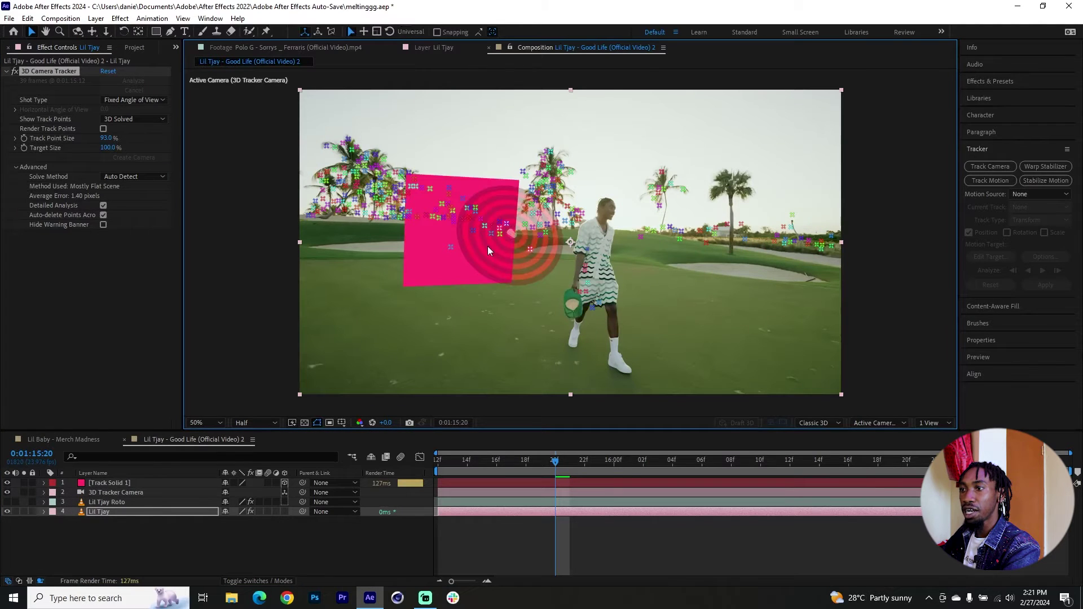
pyautogui.moveTo(498, 474); pyautogui.dragTo(585, 472)
pyautogui.click(135, 483)
pyautogui.press('s')
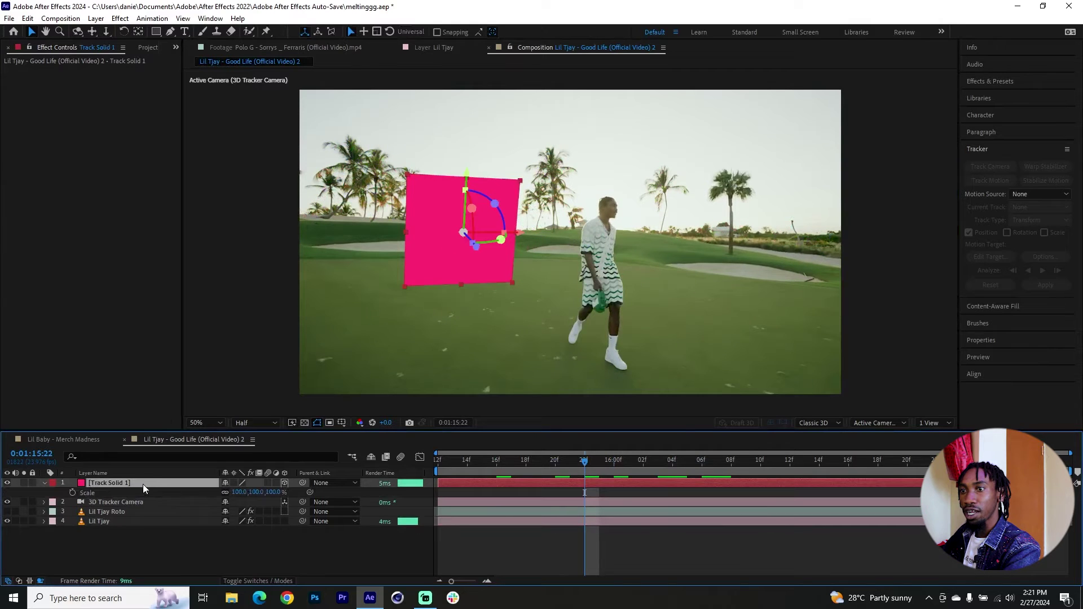
pyautogui.moveTo(240, 493)
pyautogui.mouseDown()
pyautogui.moveTo(214, 493)
pyautogui.moveTo(226, 493)
pyautogui.mouseUp()
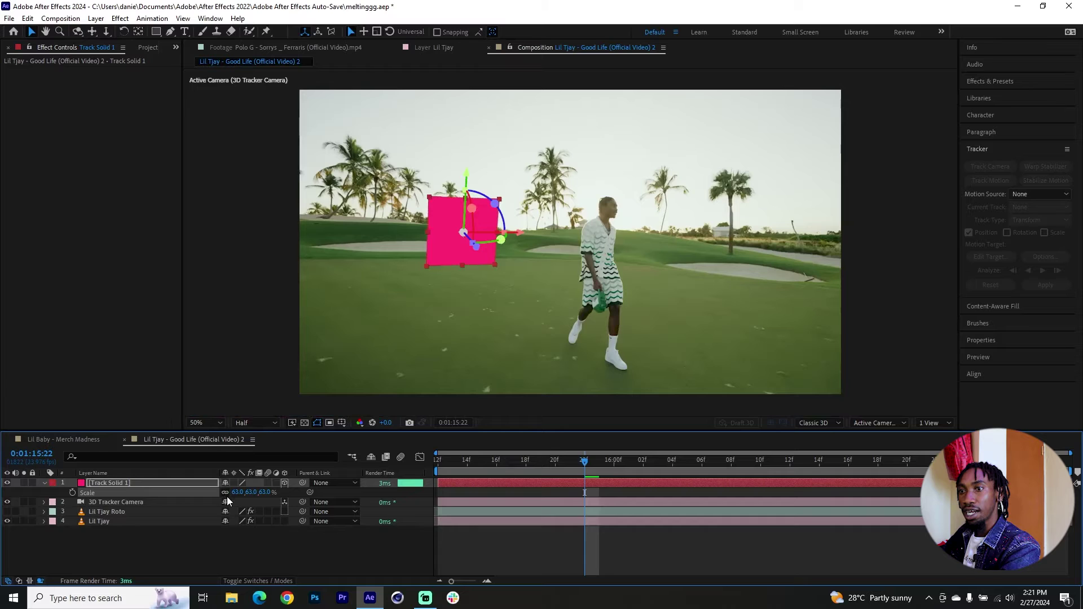
pyautogui.press('r')
pyautogui.moveTo(245, 495); pyautogui.dragTo(231, 497)
pyautogui.press('s')
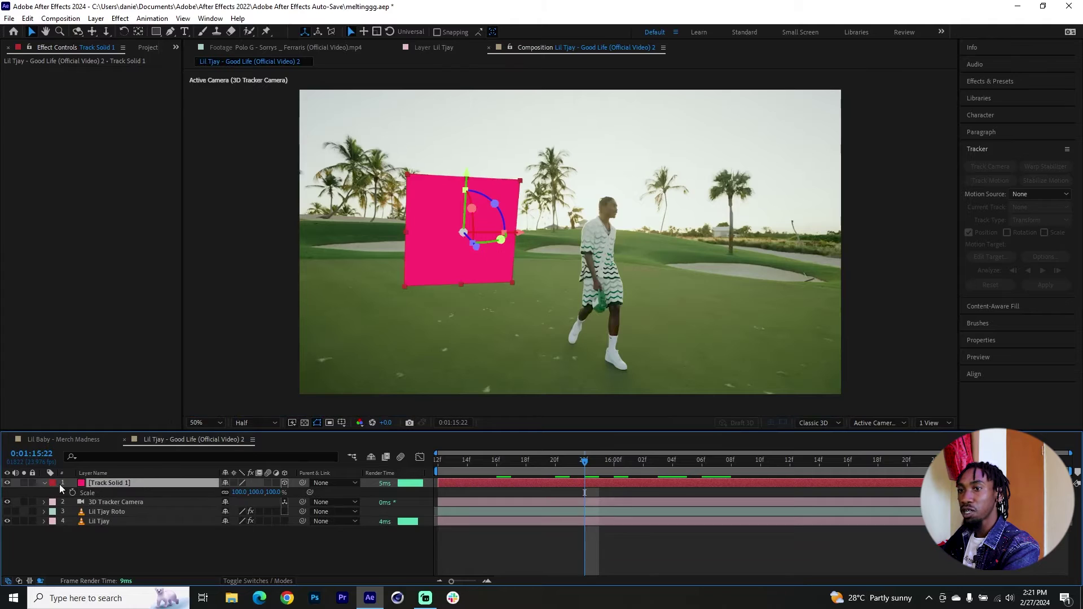
pyautogui.click(43, 484)
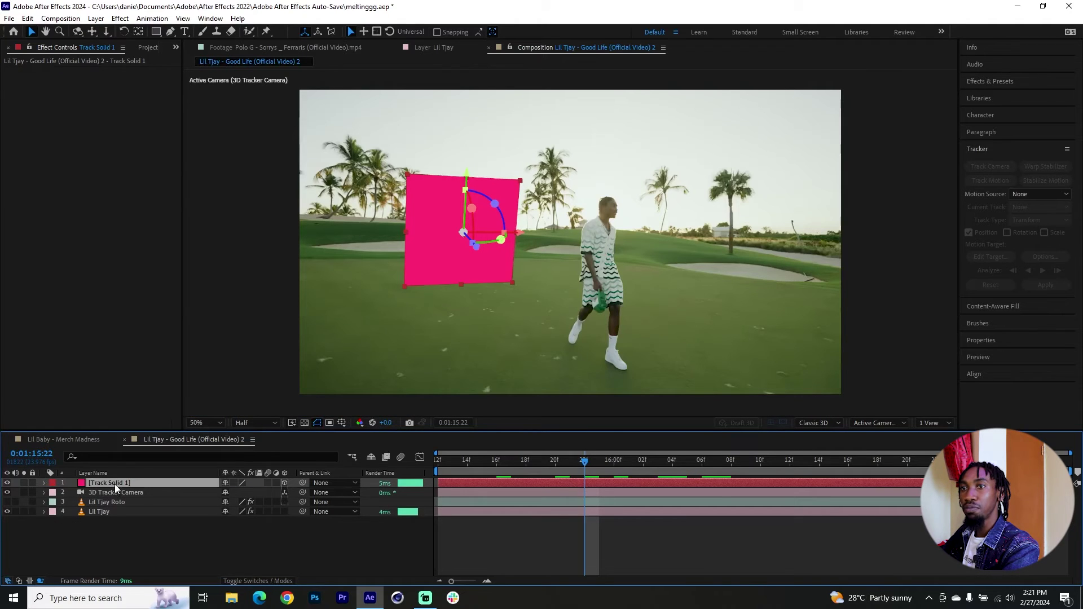
pyautogui.rightClick(116, 485)
# Precompose Track Solid 1, leaving its attributes in the main comp, and open the new comp.
pyautogui.click(157, 411)
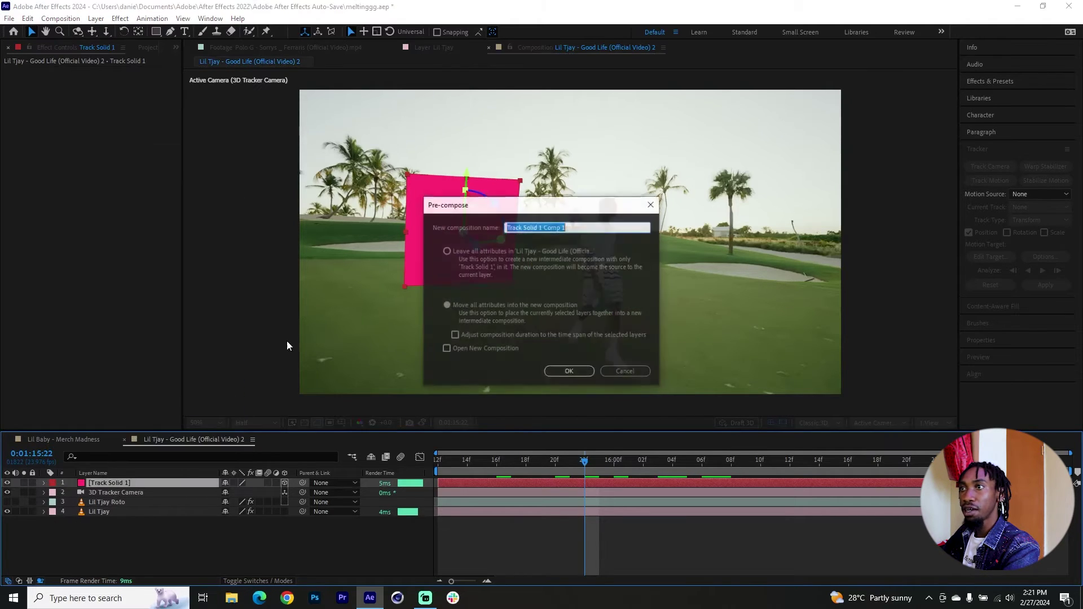
pyautogui.click(452, 253)
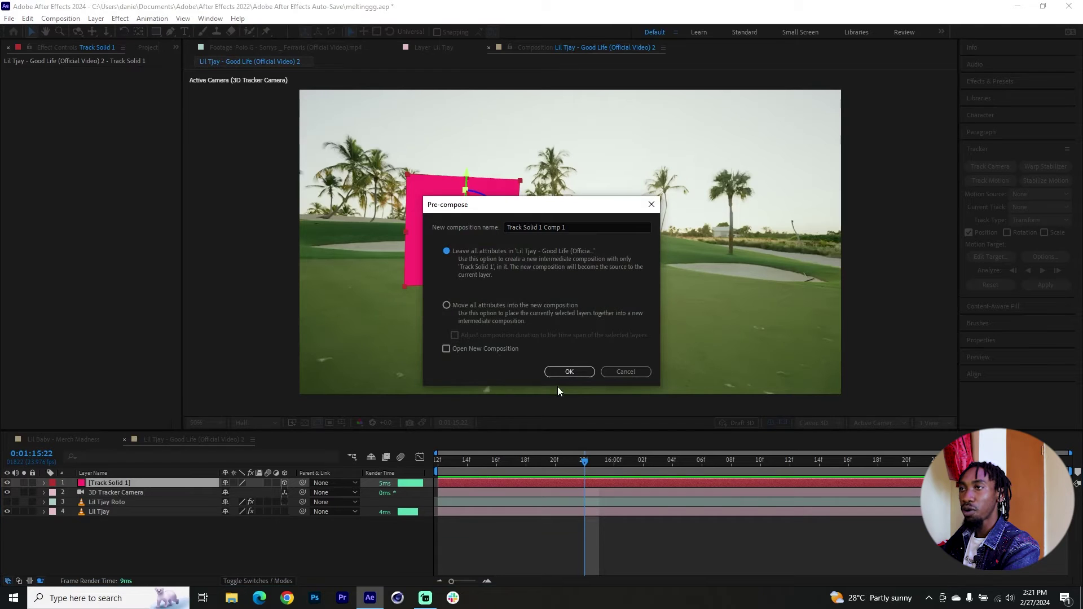
pyautogui.click(569, 372)
pyautogui.doubleClick(182, 483)
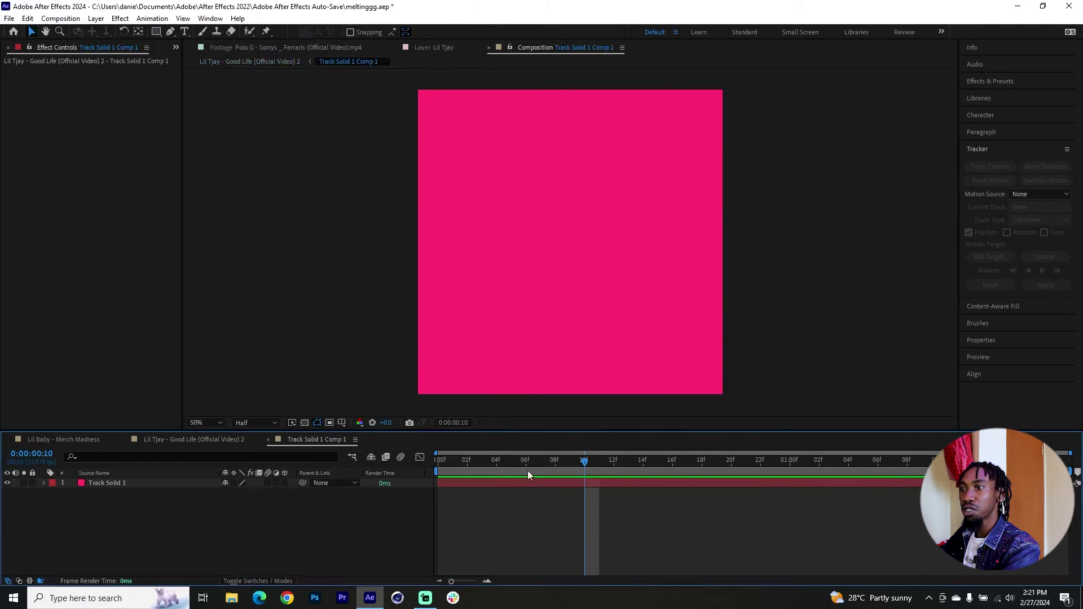
# Add a LIL TJAY text layer, hide the pink solid, reposition the title and change its font to Designer.
pyautogui.click(462, 470)
pyautogui.click(185, 31)
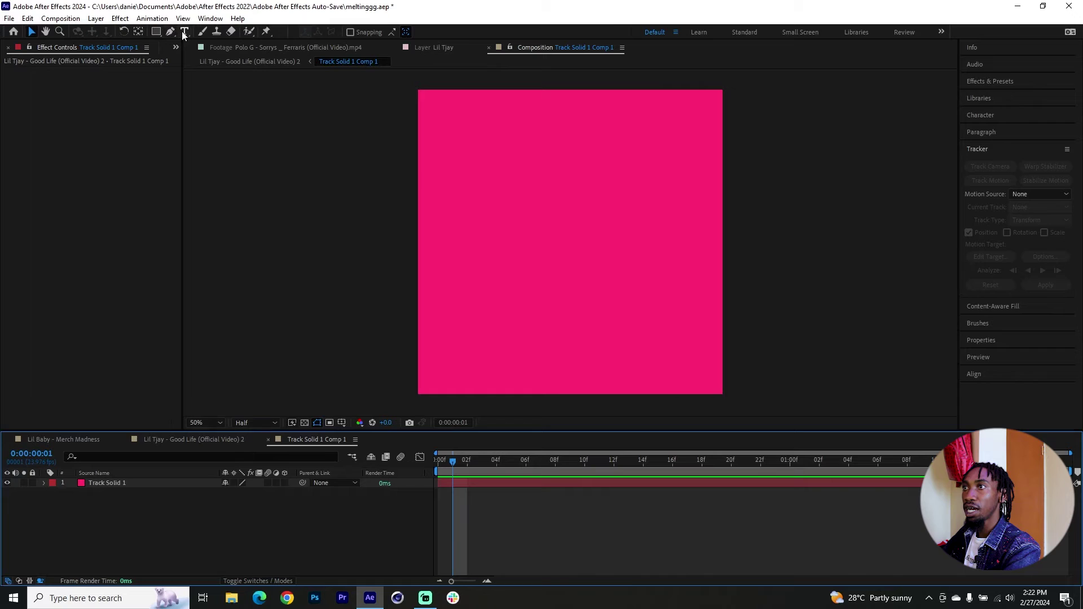
pyautogui.click(500, 164)
pyautogui.write('LIL TJAY')
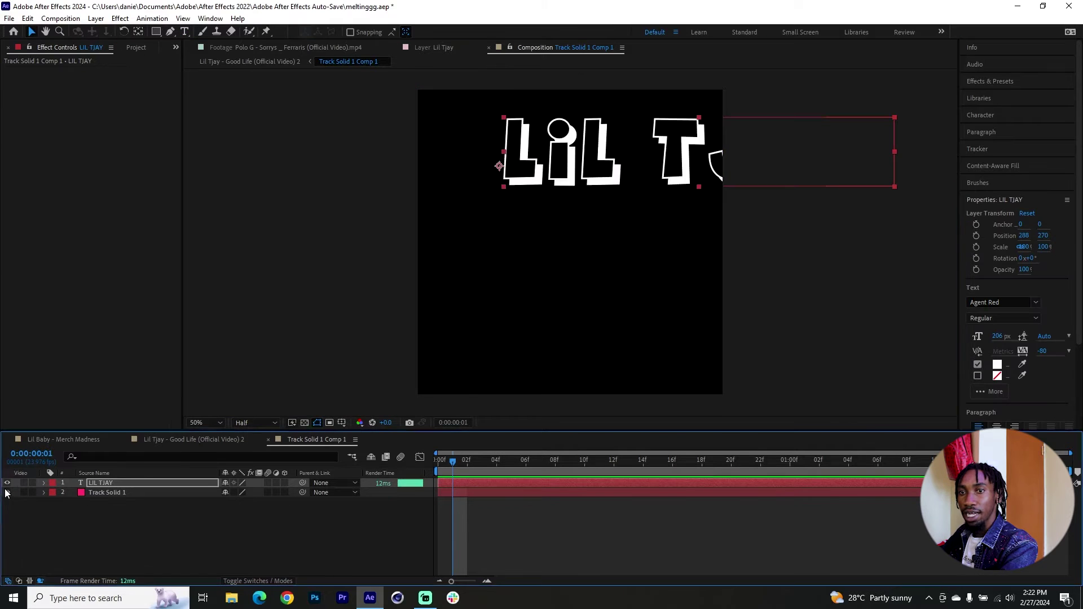
pyautogui.click(7, 493)
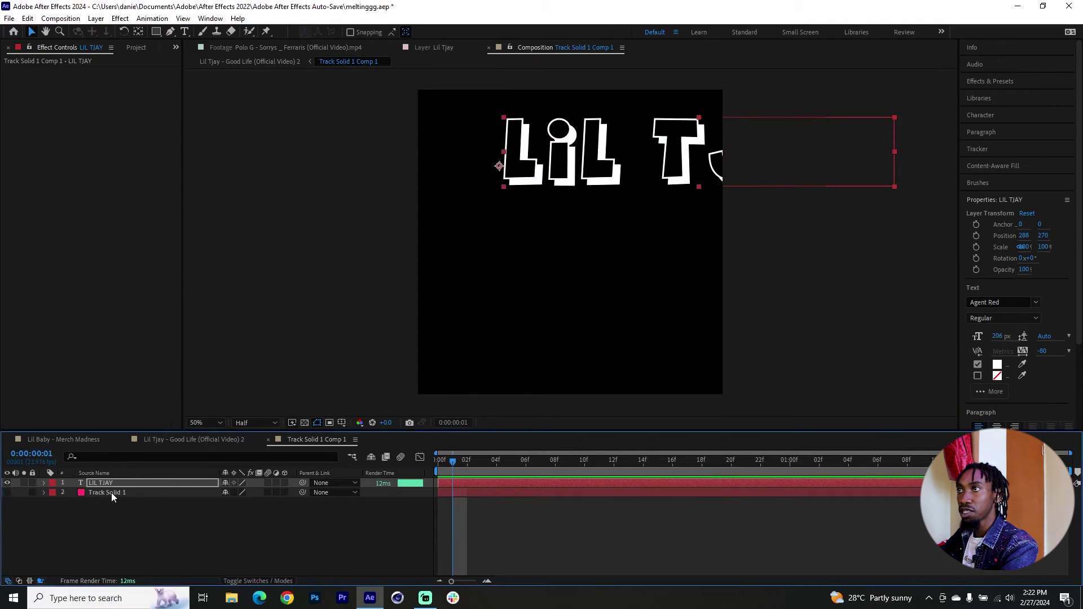
pyautogui.moveTo(584, 180); pyautogui.dragTo(523, 221)
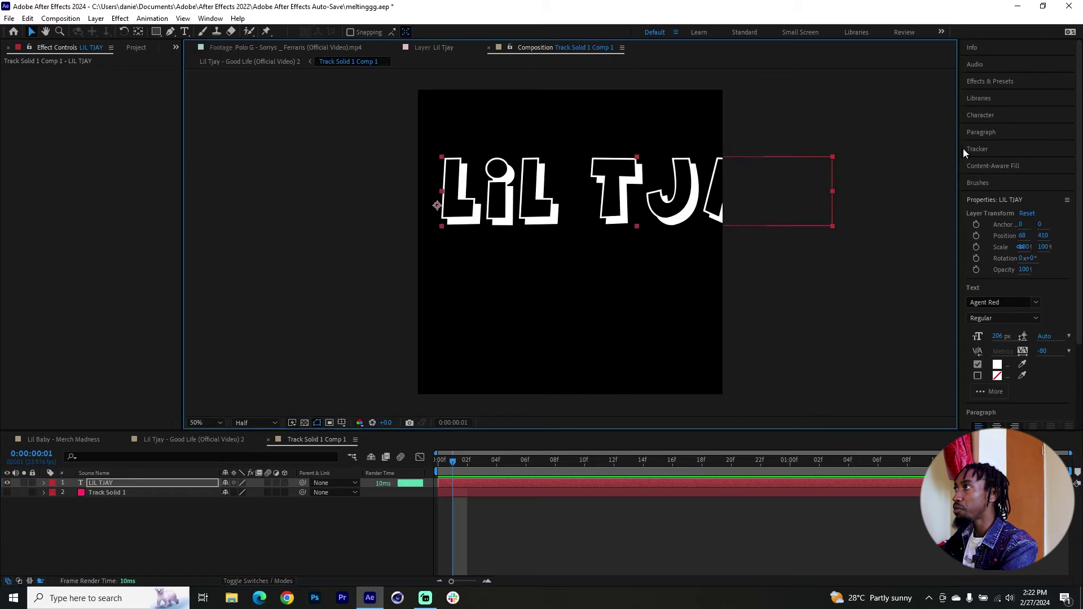
pyautogui.click(1003, 116)
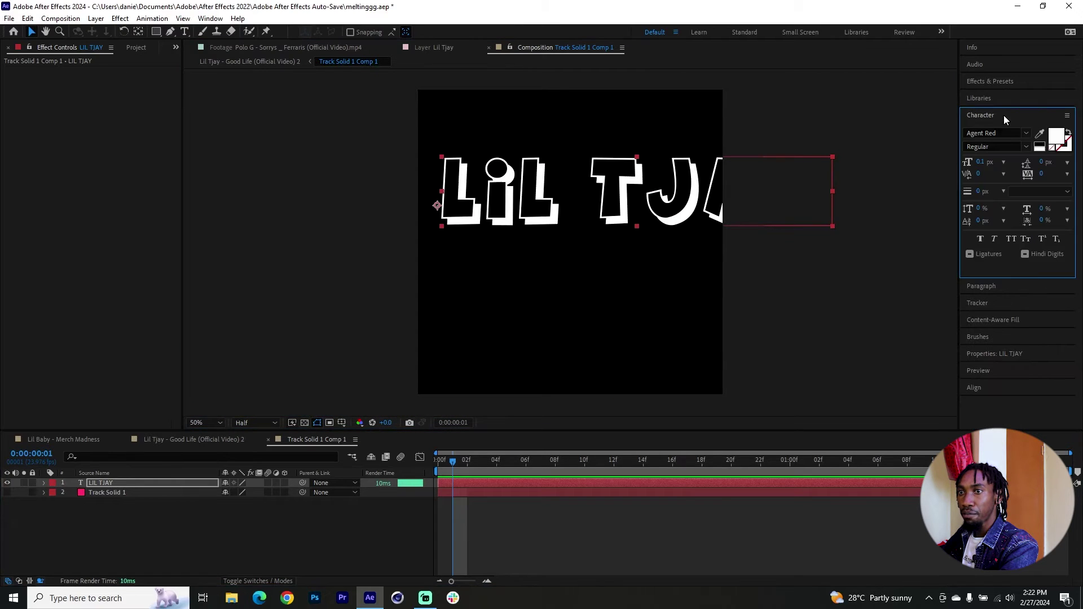
# Preview the title following the golf scene in the main comp, then return to the nested comp.
pyautogui.click(207, 438)
pyautogui.moveTo(444, 469)
pyautogui.mouseDown()
pyautogui.moveTo(892, 467)
pyautogui.moveTo(453, 482)
pyautogui.mouseUp()
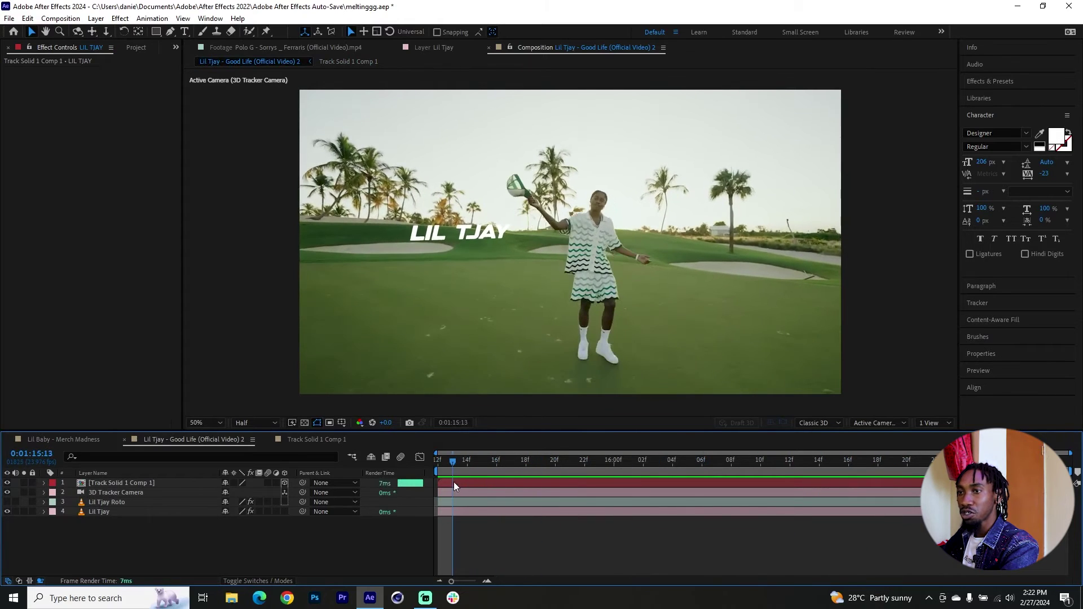
pyautogui.click(321, 440)
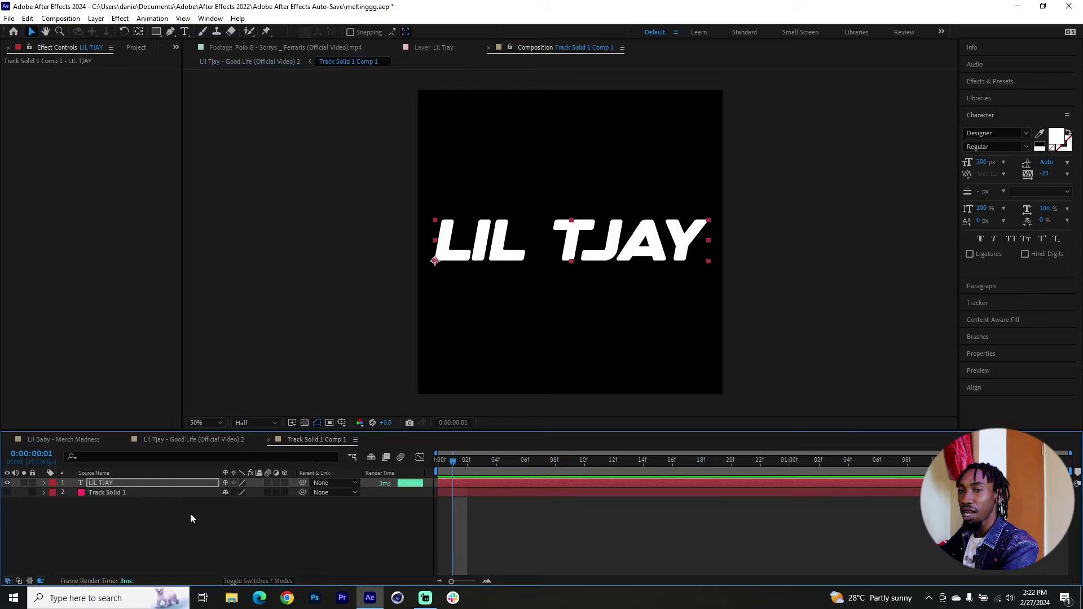
# Hide the LIL TJAY text and add footagecrate-fireburst5-matte.mp4 to the title comp.
pyautogui.click(7, 483)
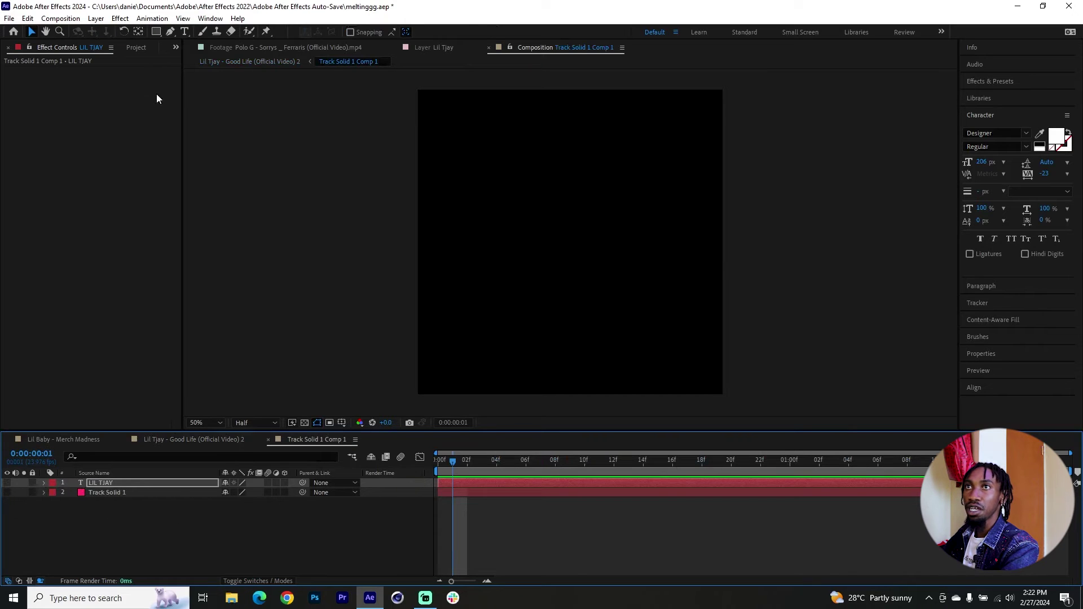
pyautogui.click(133, 48)
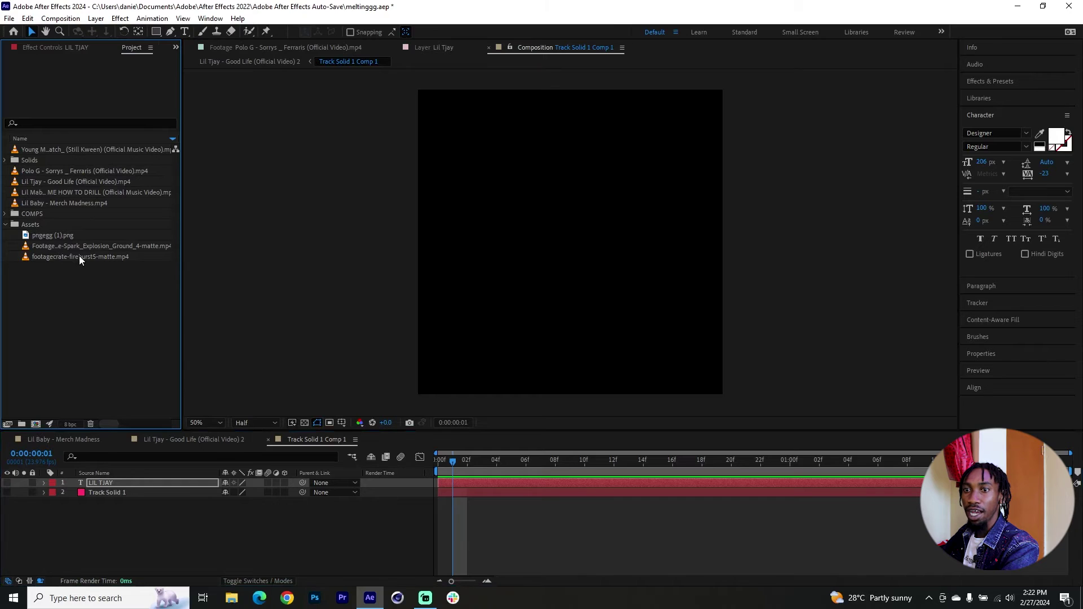
pyautogui.moveTo(79, 255); pyautogui.dragTo(181, 509)
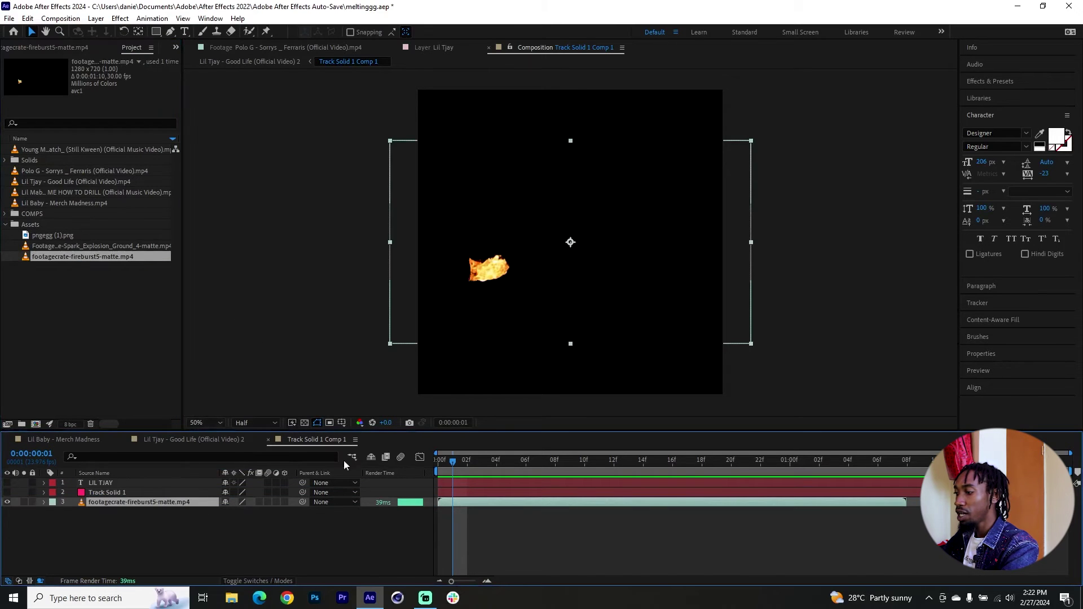
pyautogui.moveTo(480, 465); pyautogui.dragTo(814, 466)
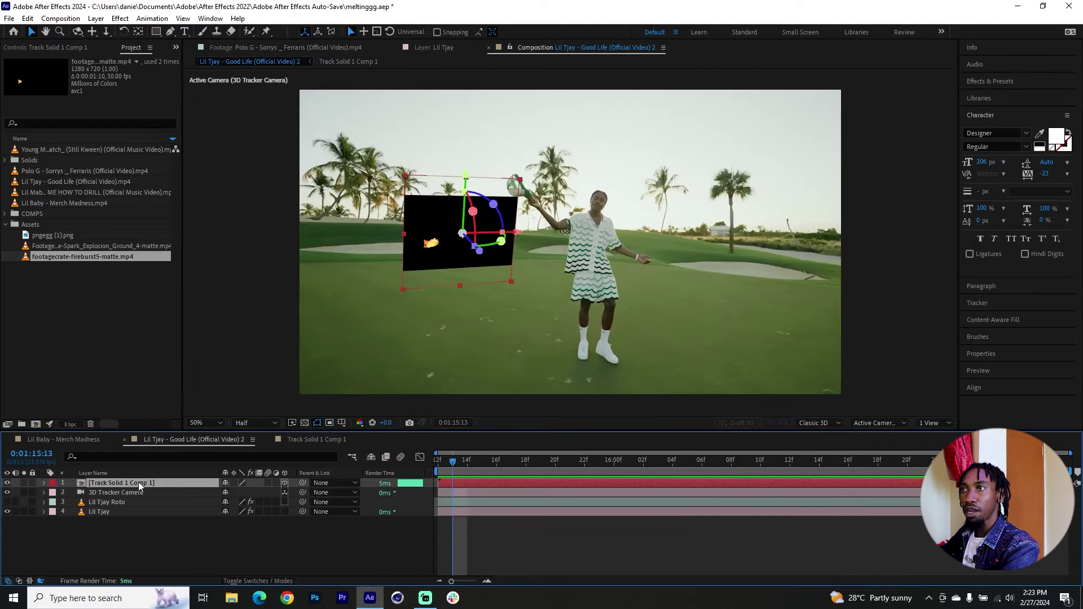
# Set the title comp's blend mode to Screen in the main golf comp.
pyautogui.click(194, 439)
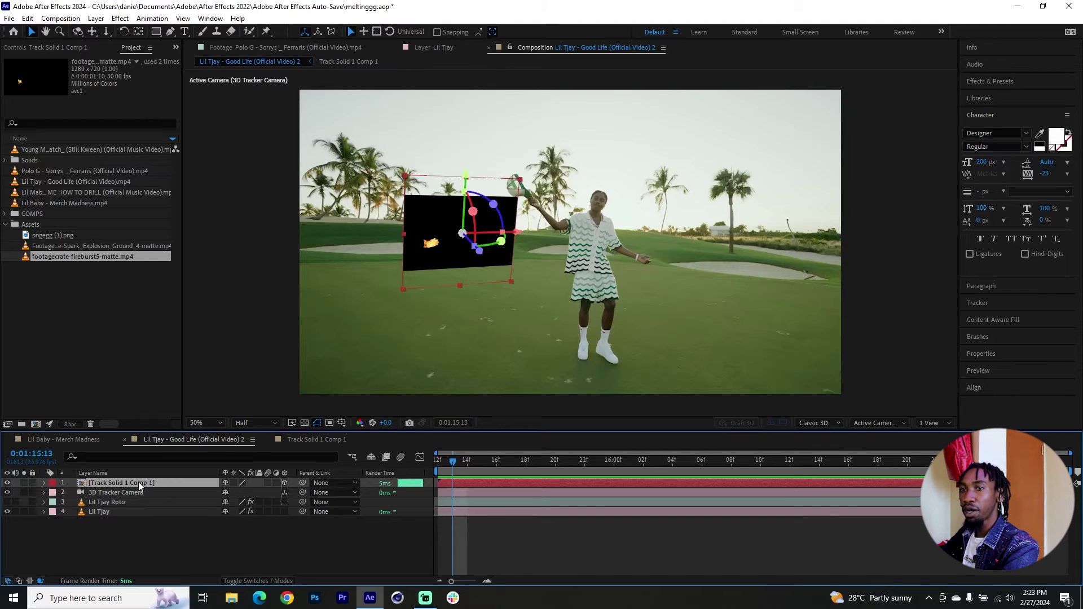
pyautogui.click(268, 580)
pyautogui.click(234, 483)
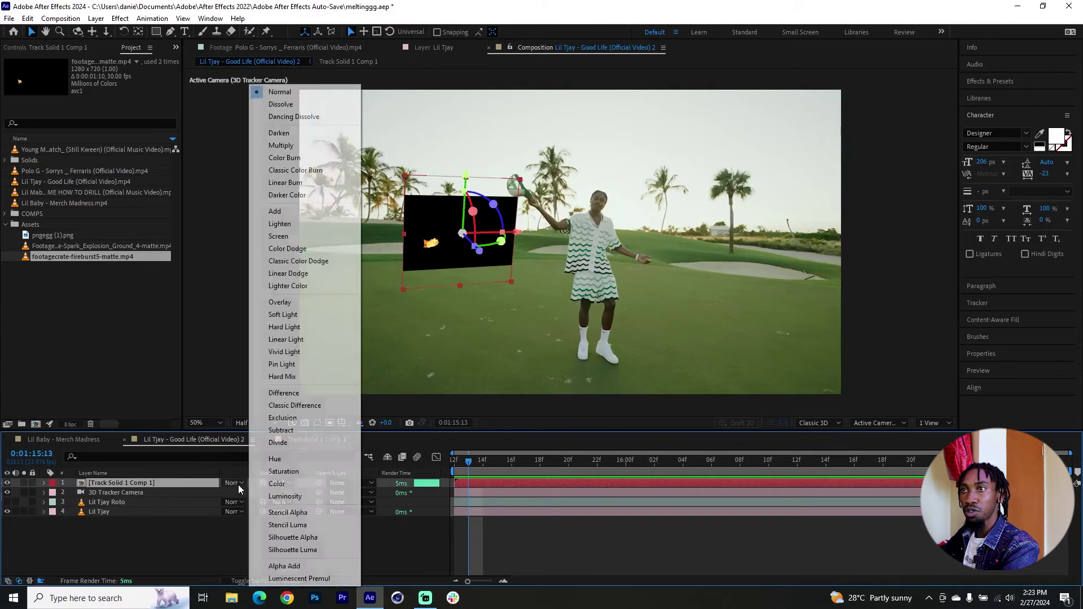
pyautogui.click(280, 236)
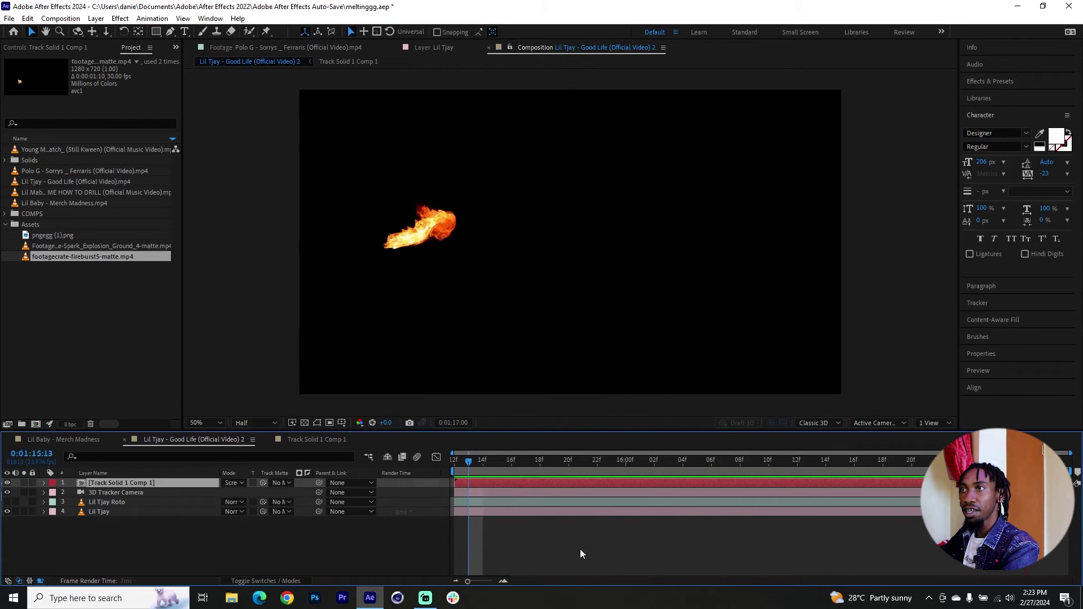
# Turn the LIL TJAY text back on and preview the result in the main comp.
pyautogui.click(317, 439)
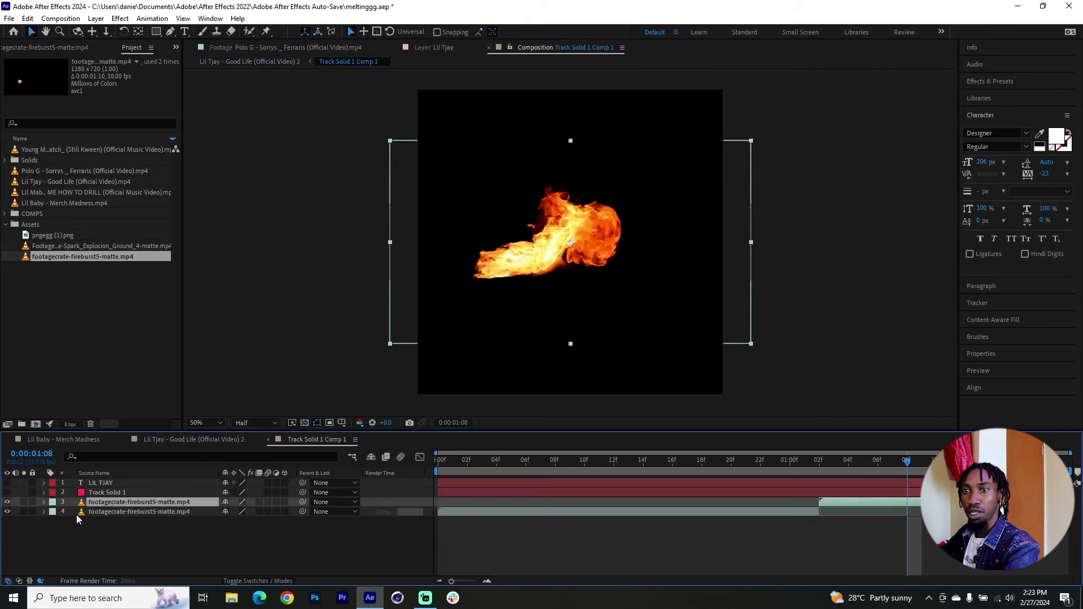
pyautogui.click(7, 483)
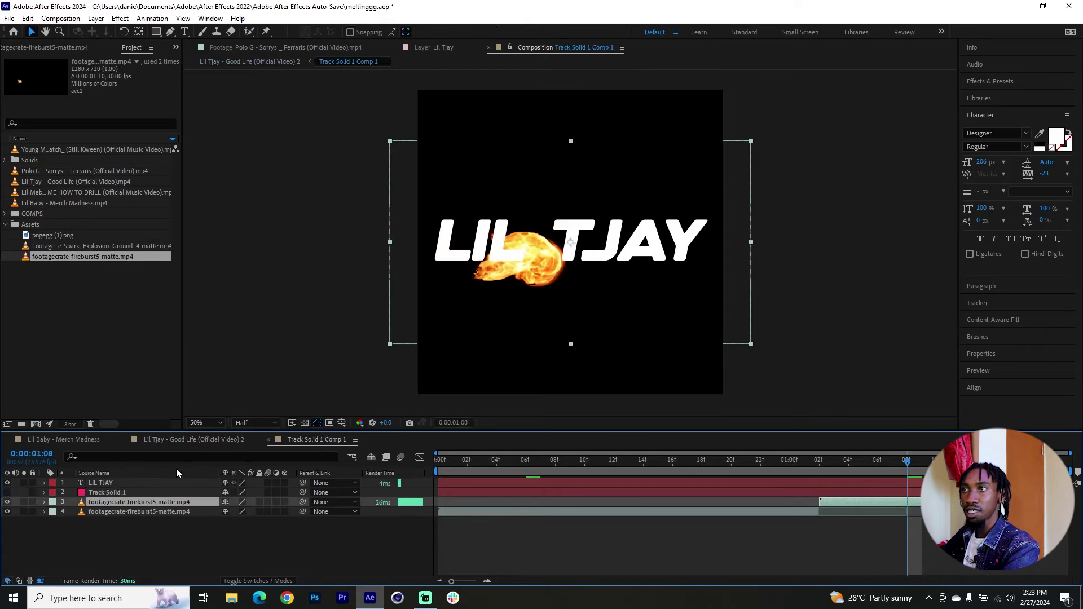
pyautogui.click(200, 439)
pyautogui.press('space')
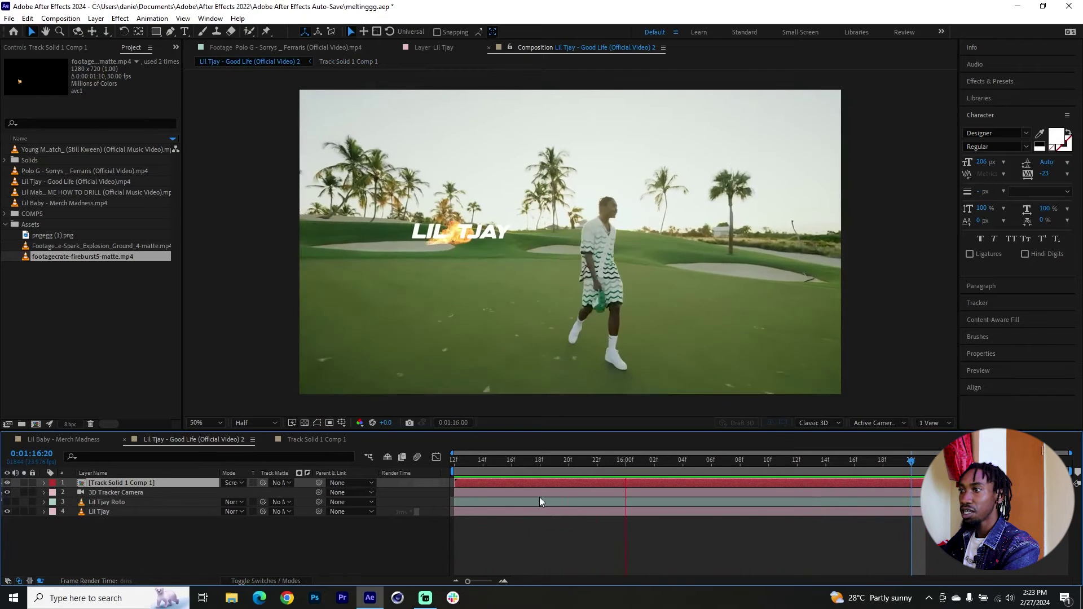
# Create a blue solid at a tracked target on the Lil Tjay layer and precompose it.
pyautogui.press('space')
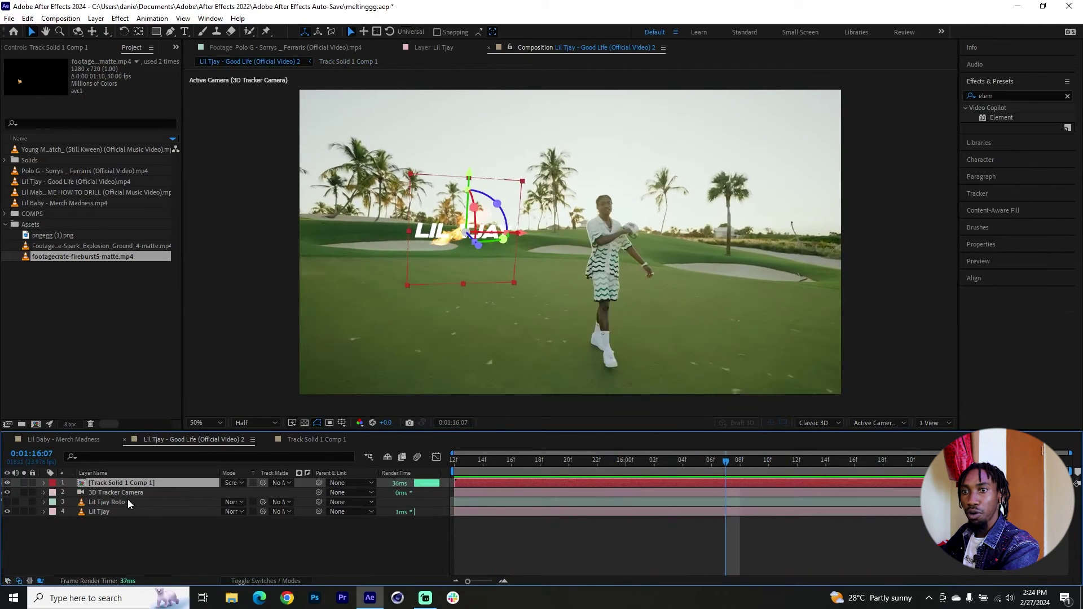
pyautogui.click(123, 512)
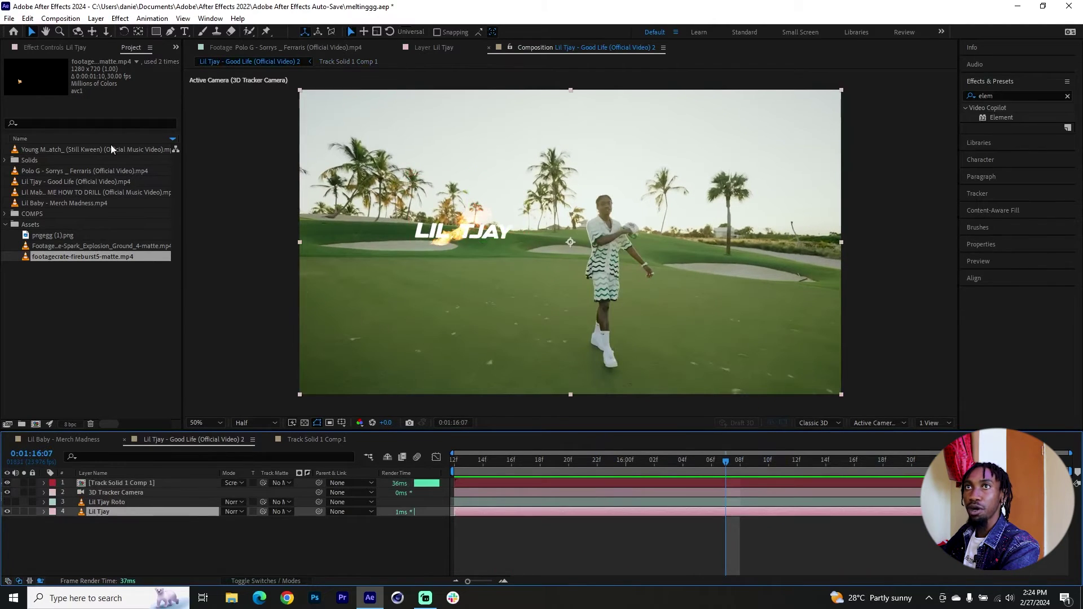
pyautogui.click(52, 49)
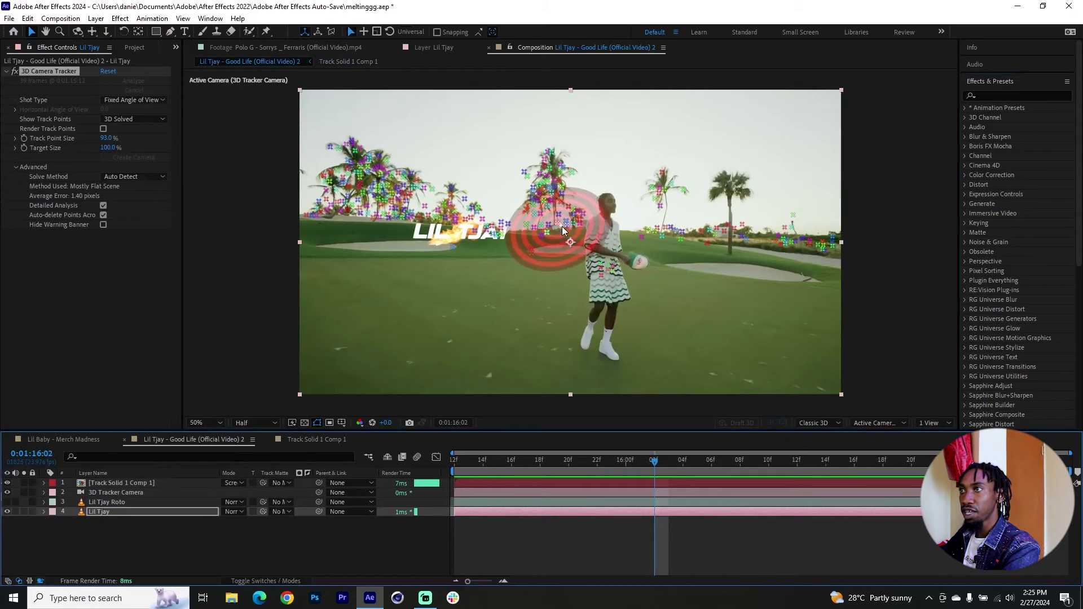
pyautogui.rightClick(561, 237)
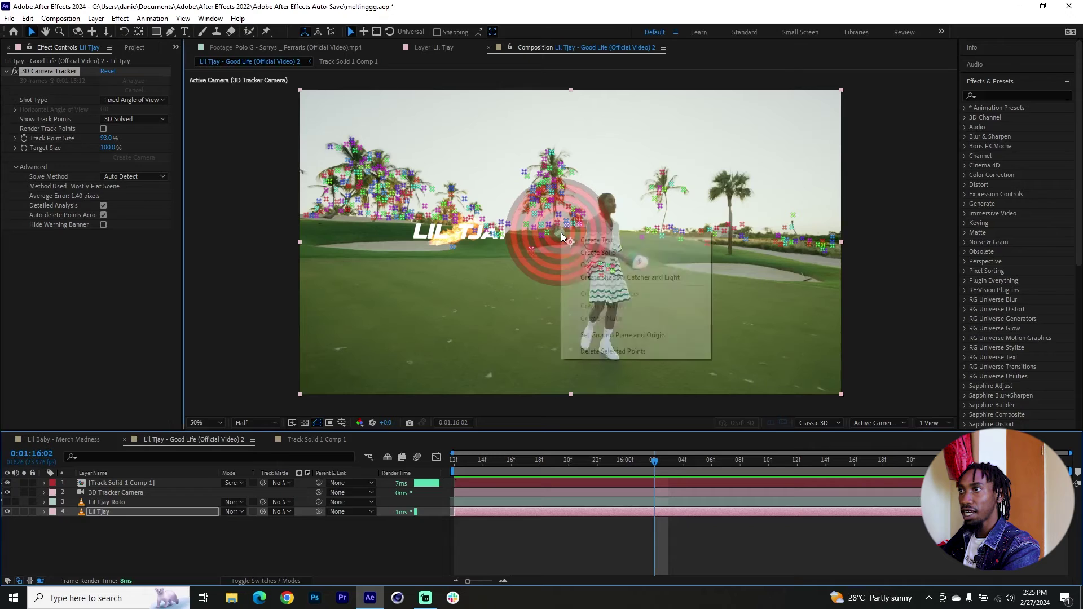
pyautogui.click(644, 260)
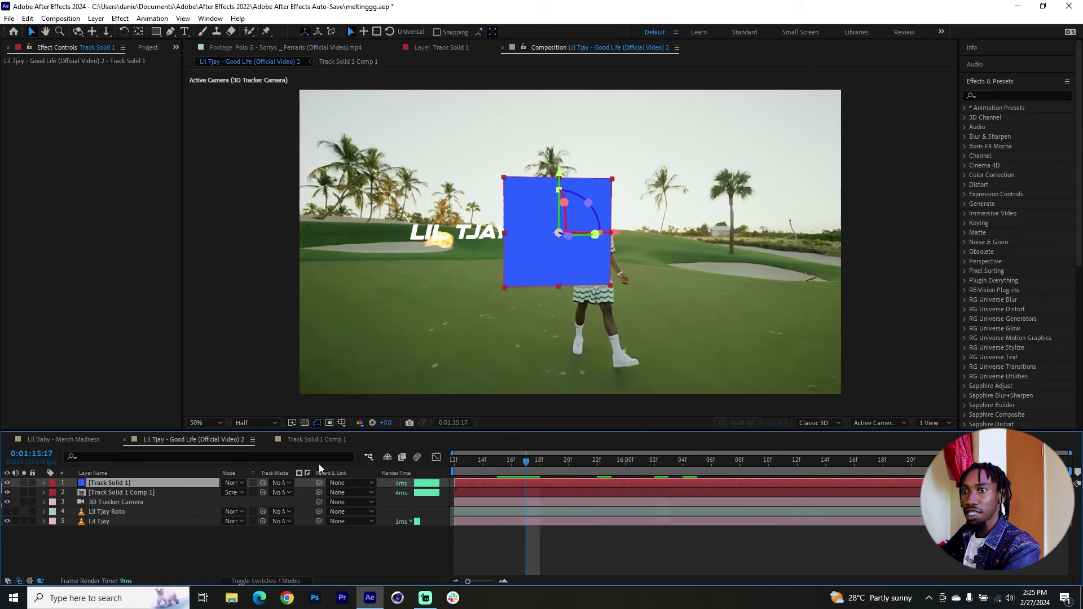
pyautogui.rightClick(169, 485)
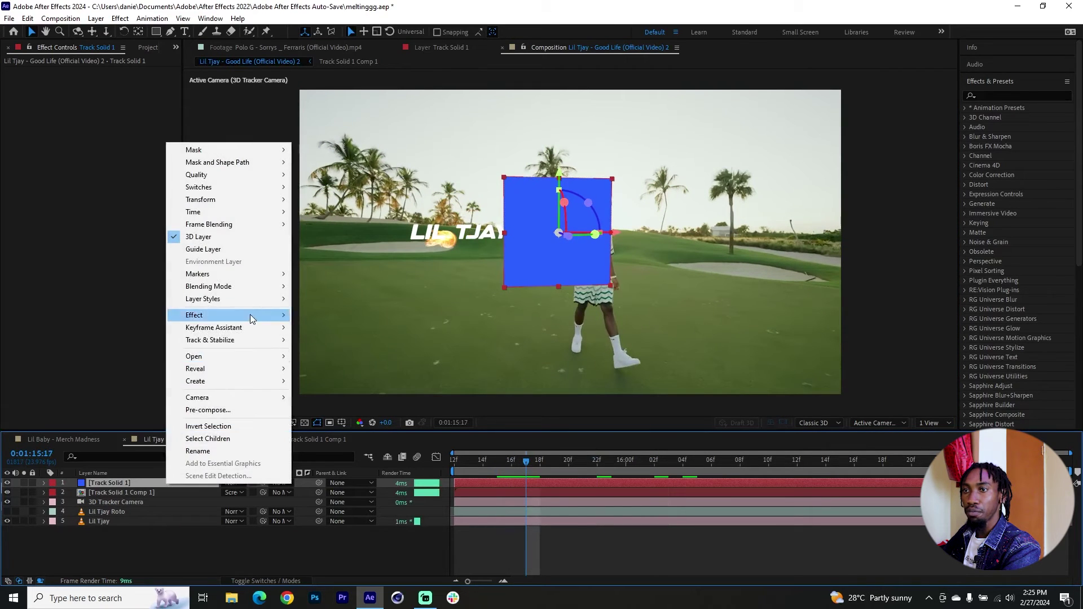
pyautogui.click(237, 412)
# Open Track Solid 1 Comp 2 and apply Video Copilot's Element effect to Track Solid 1.
pyautogui.doubleClick(185, 484)
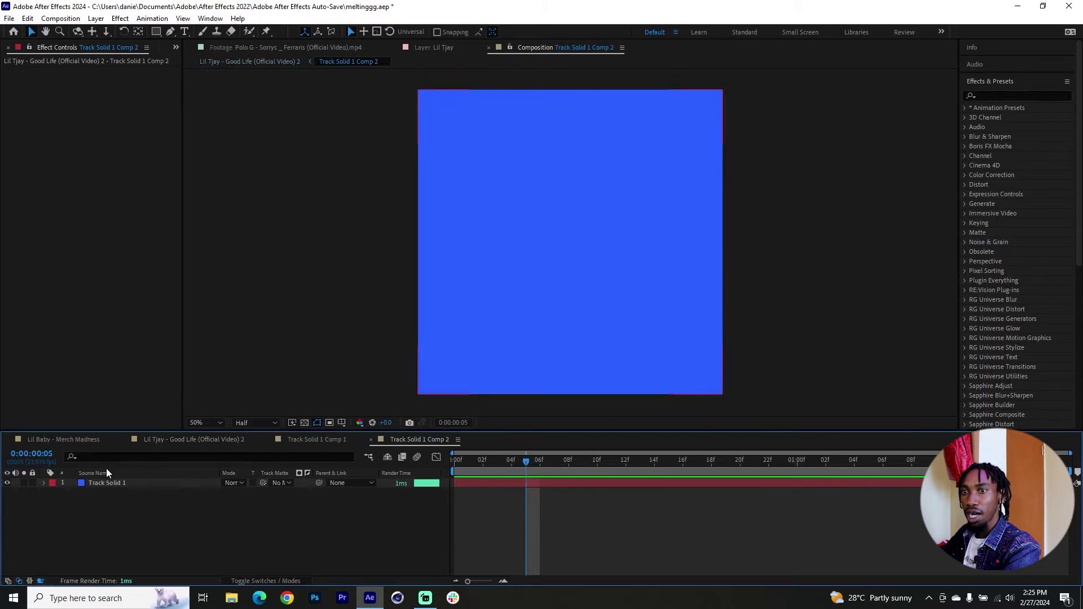
pyautogui.click(103, 483)
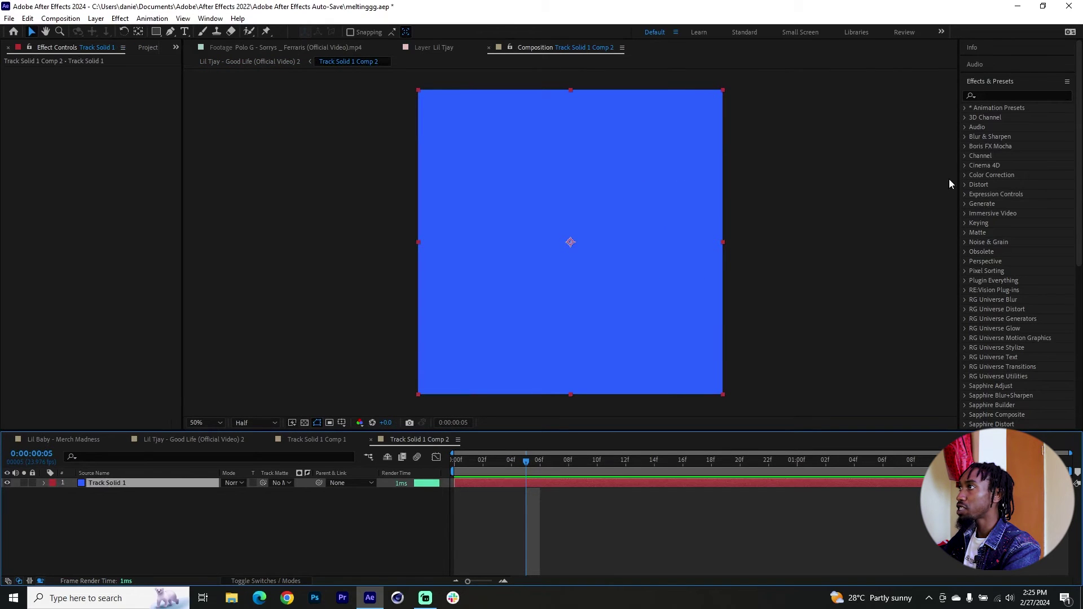
pyautogui.click(1008, 82)
pyautogui.click(1002, 84)
pyautogui.write('elem')
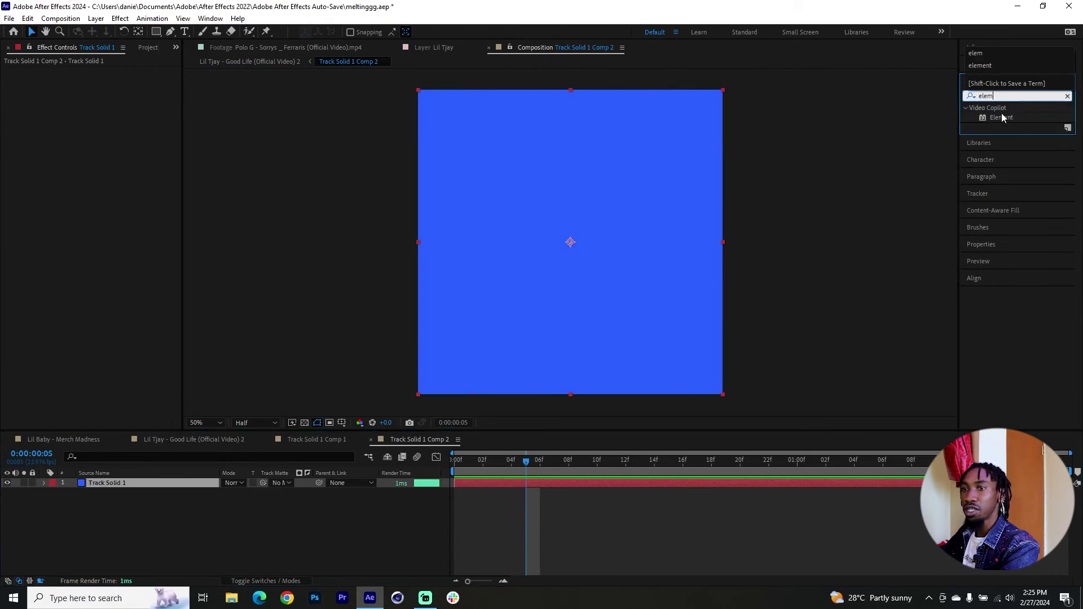
pyautogui.moveTo(1003, 117); pyautogui.dragTo(195, 485)
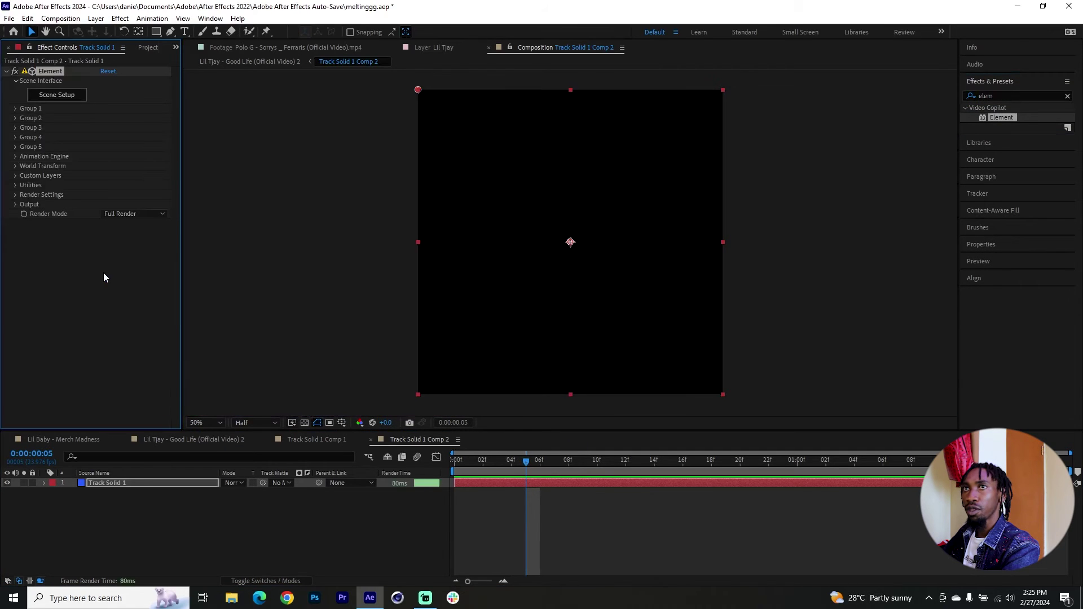
# Import the m4a1_s.obj model from the Ideas folder in Element's Scene Setup and normalize its size.
pyautogui.click(74, 99)
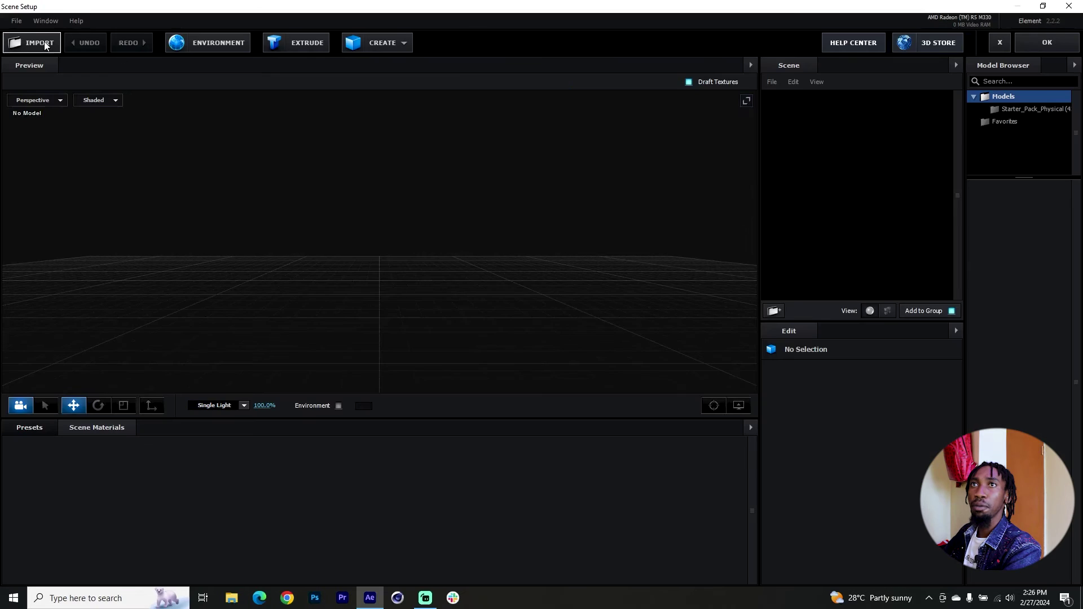
pyautogui.click(32, 43)
pyautogui.click(500, 154)
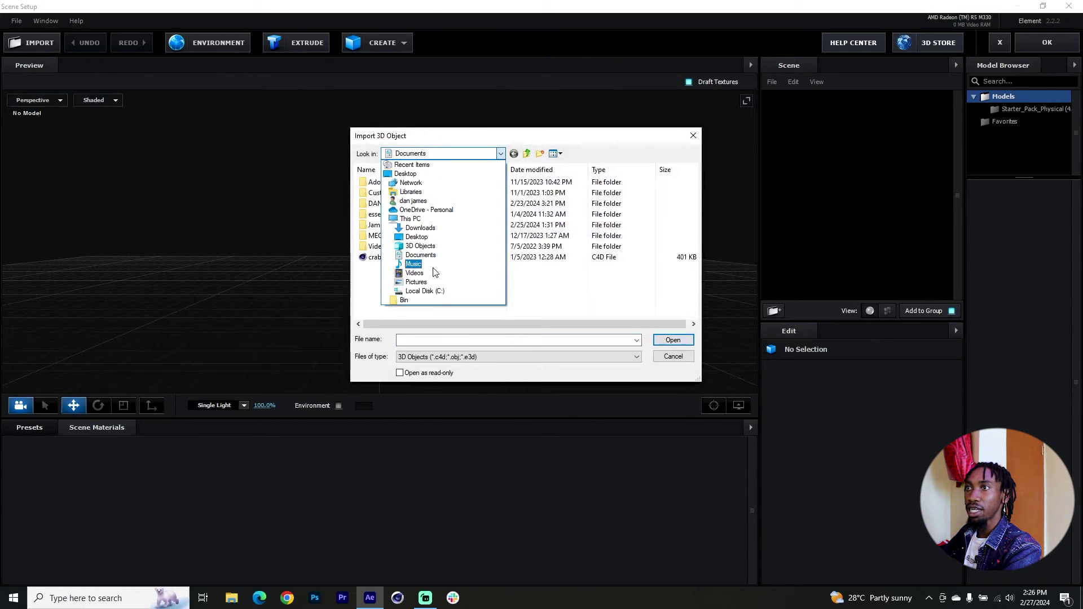
pyautogui.click(422, 246)
pyautogui.doubleClick(459, 289)
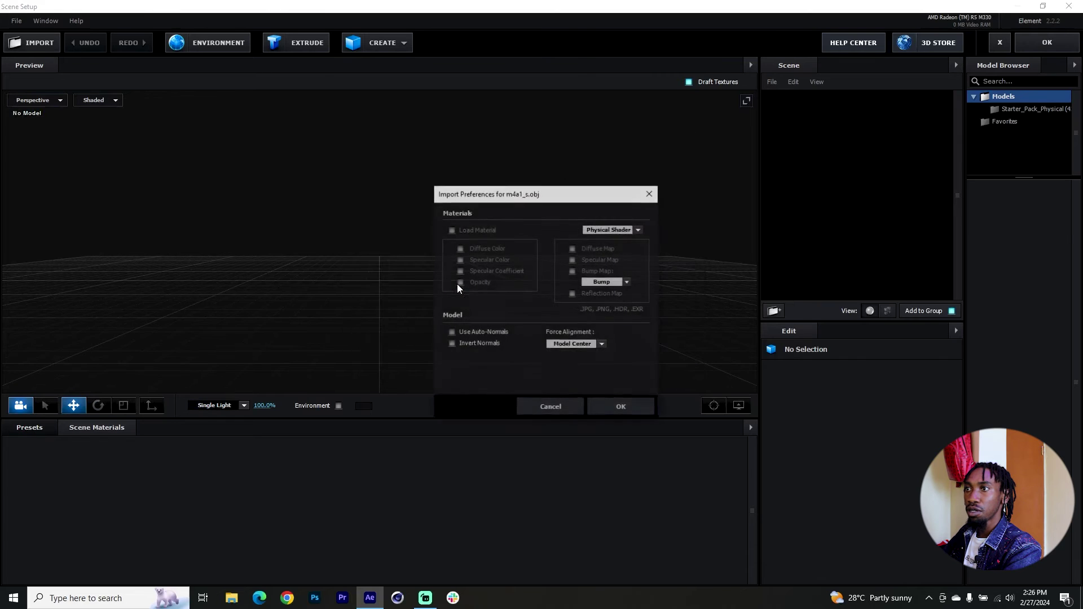
pyautogui.click(617, 409)
pyautogui.click(856, 428)
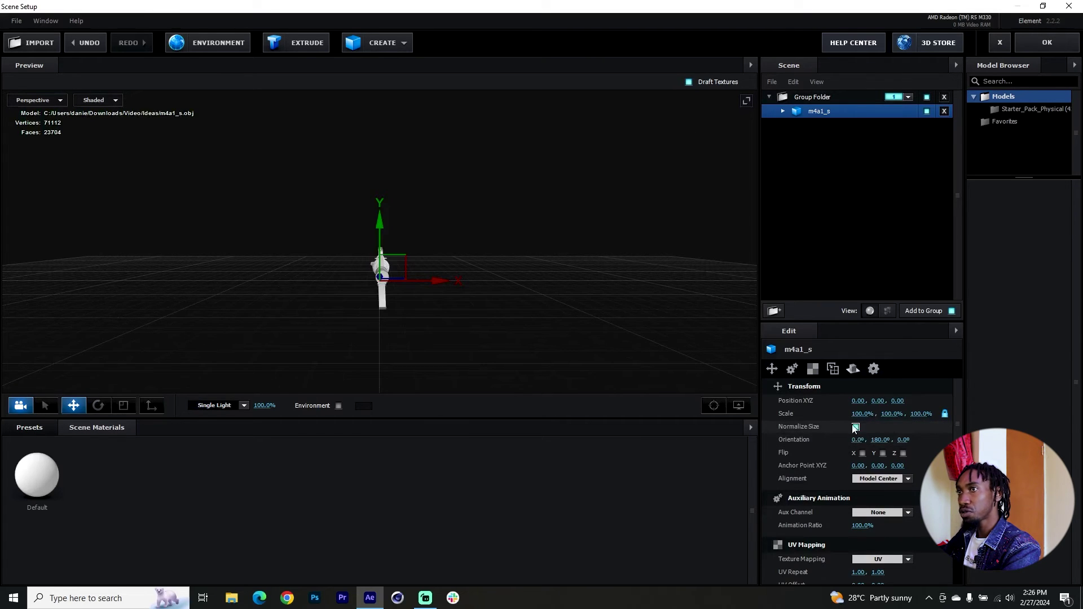
# Apply the Physical Gold material to the rifle and accept the scene back into the composition.
pyautogui.click(46, 408)
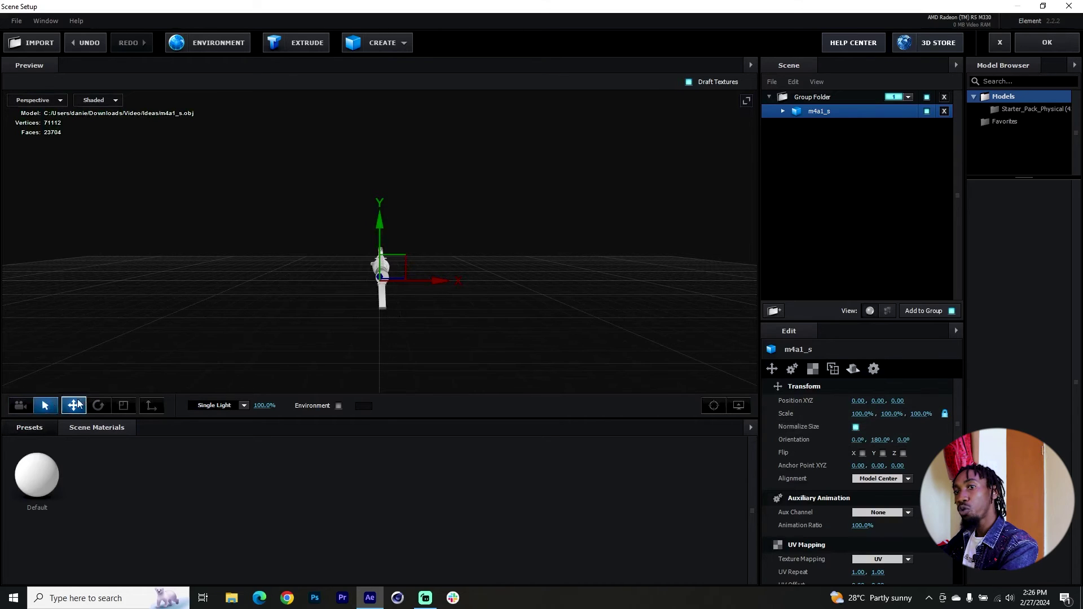
pyautogui.moveTo(325, 343); pyautogui.dragTo(370, 288)
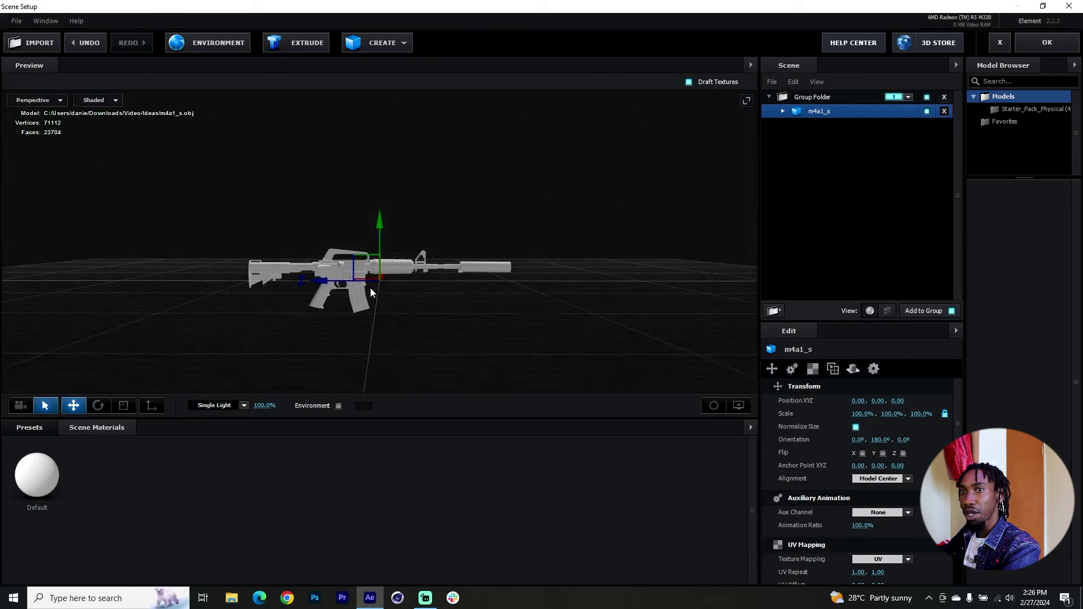
pyautogui.click(33, 427)
pyautogui.click(46, 482)
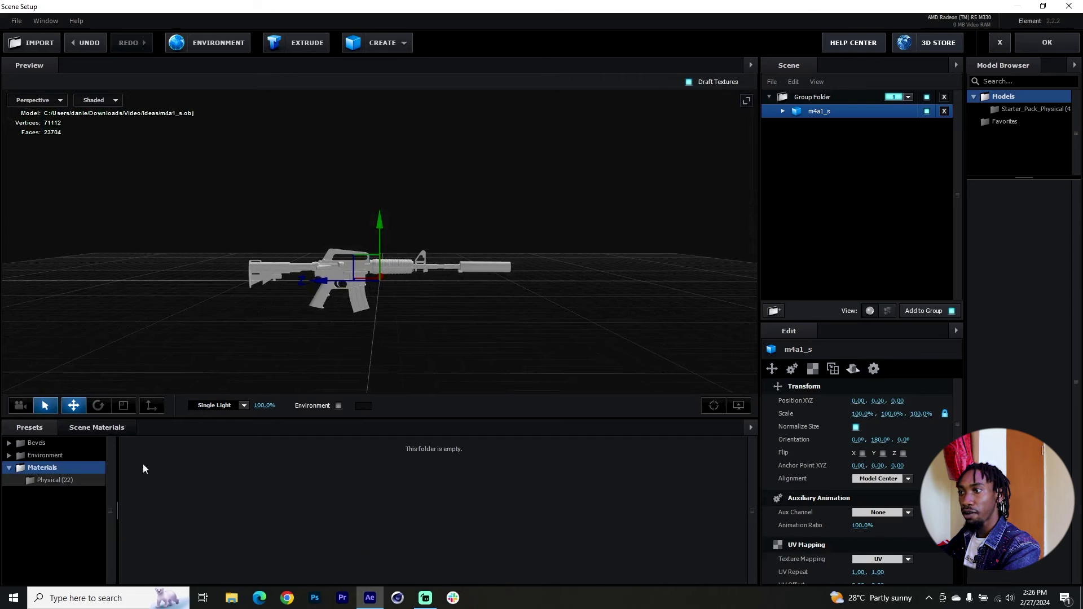
pyautogui.click(576, 479)
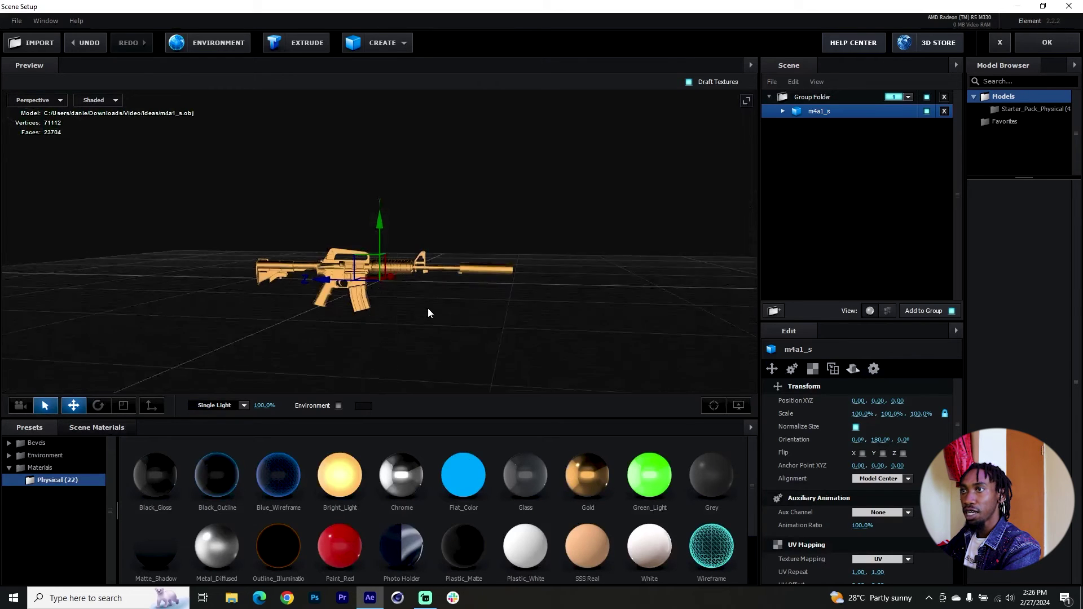
pyautogui.moveTo(428, 308); pyautogui.dragTo(506, 287)
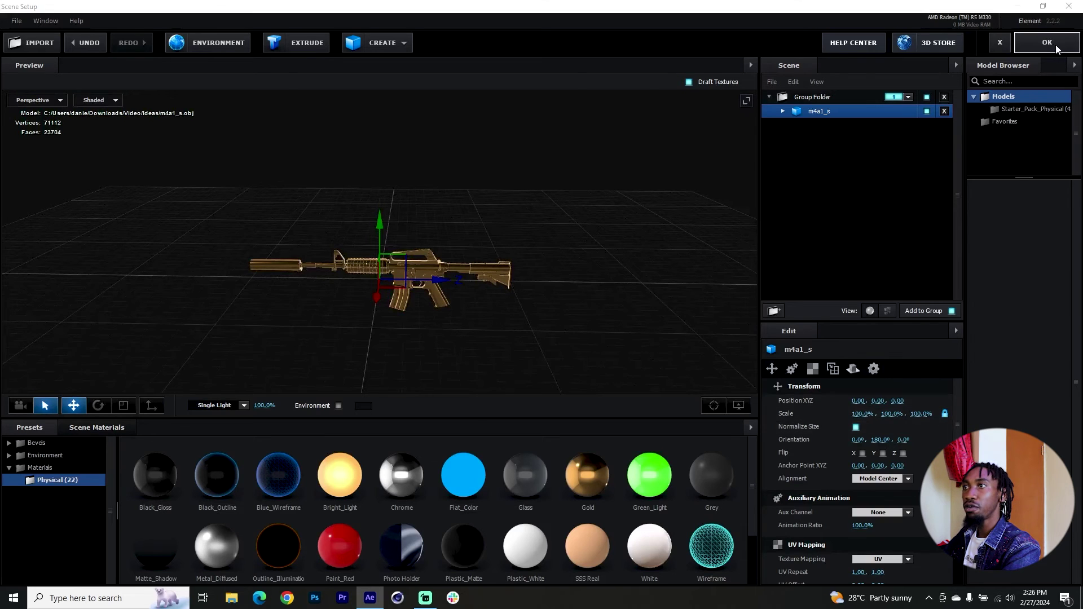
pyautogui.click(1056, 48)
pyautogui.click(512, 466)
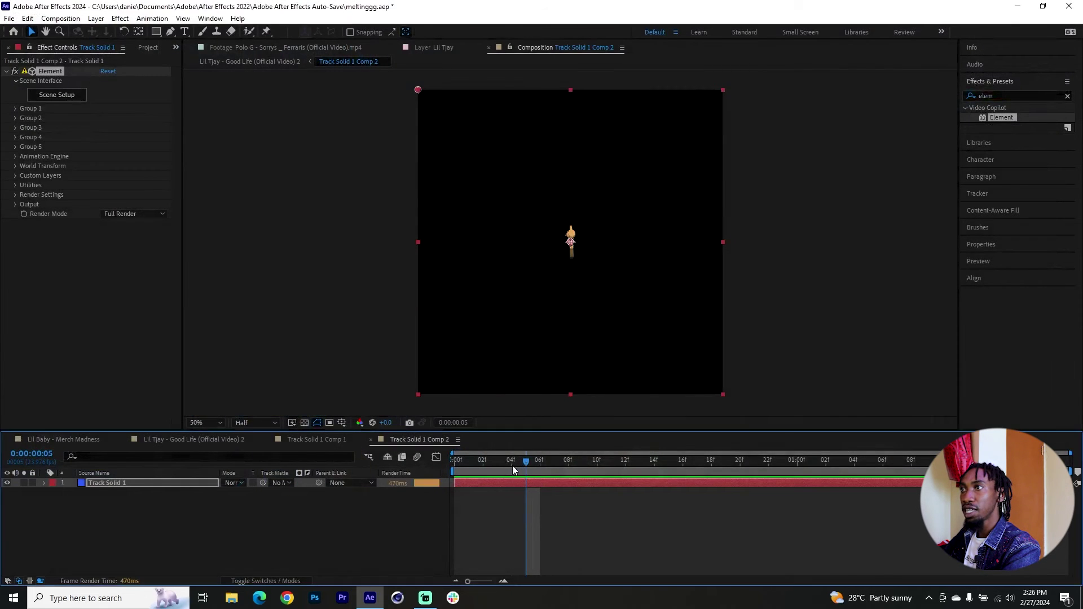
# Set a Y Rotation keyframe of 59° under Group 1's Particle Rotation.
pyautogui.click(15, 109)
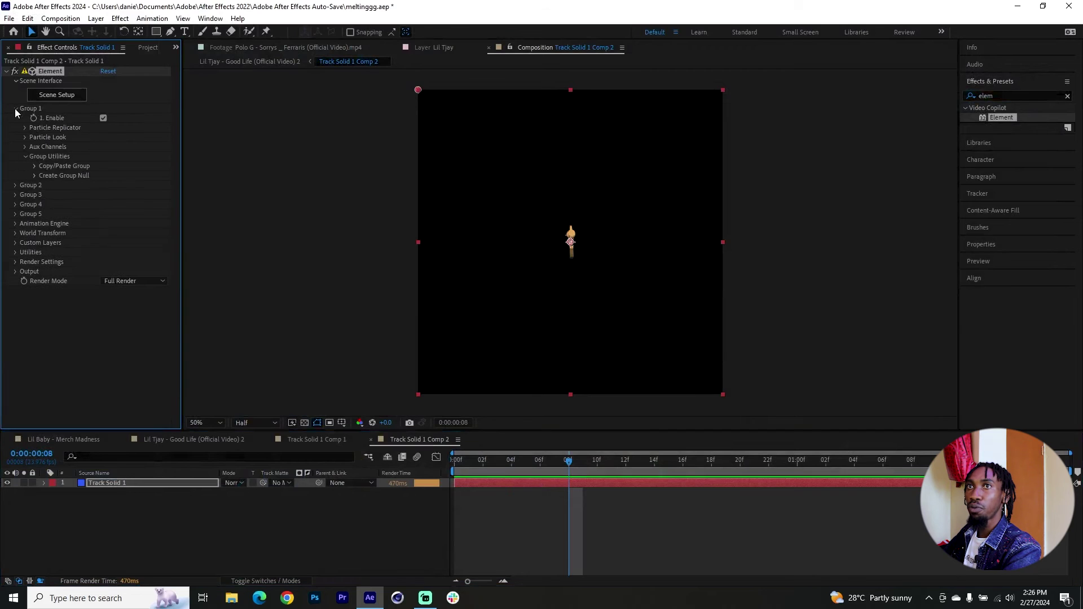
pyautogui.click(25, 137)
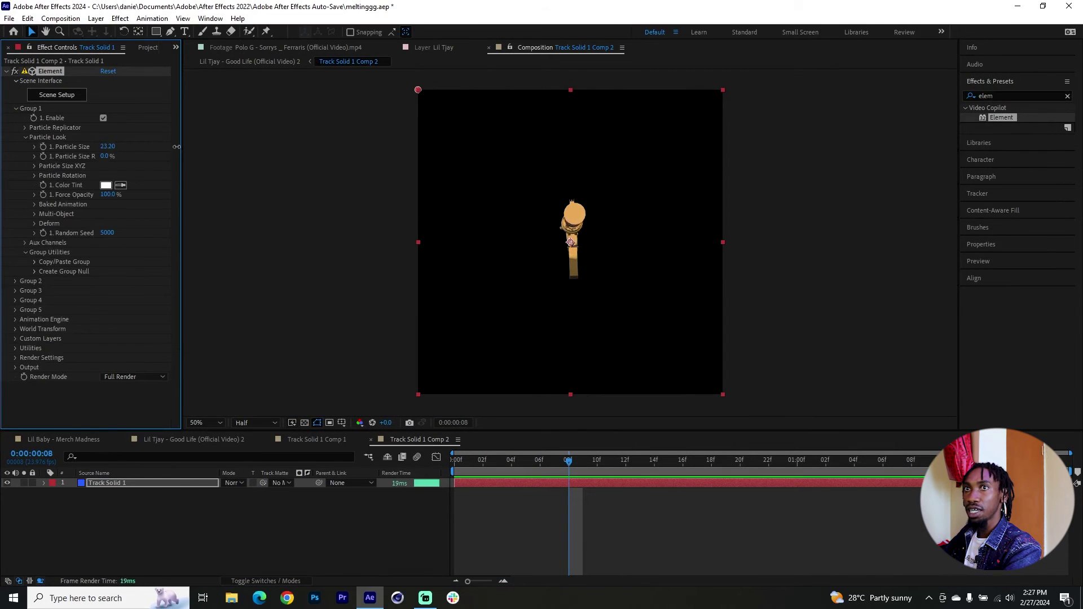
pyautogui.click(34, 176)
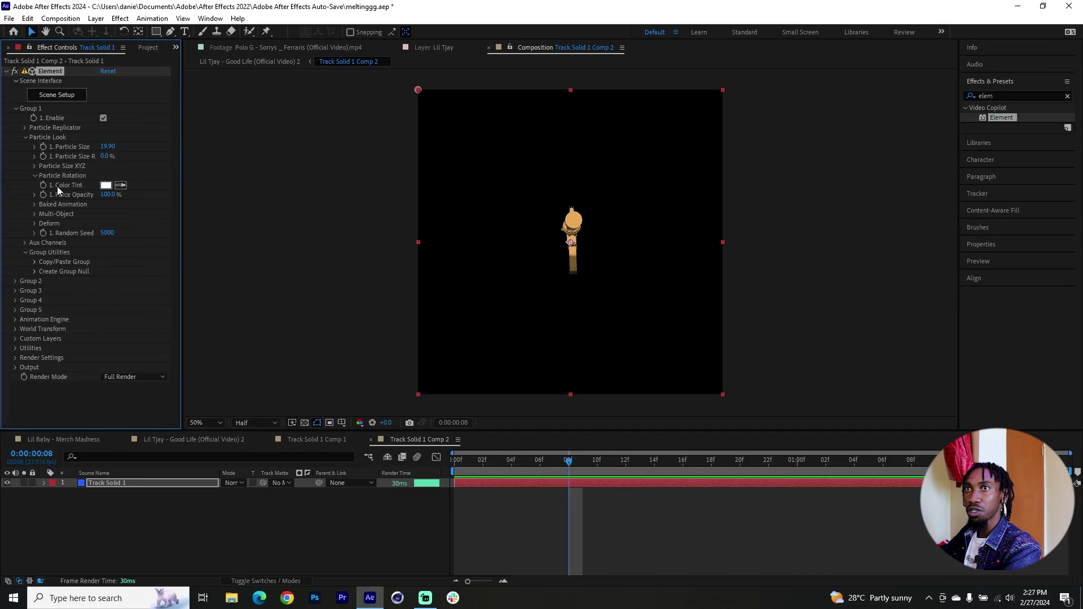
pyautogui.moveTo(142, 210)
pyautogui.mouseDown()
pyautogui.moveTo(166, 209)
pyautogui.moveTo(157, 212)
pyautogui.mouseUp()
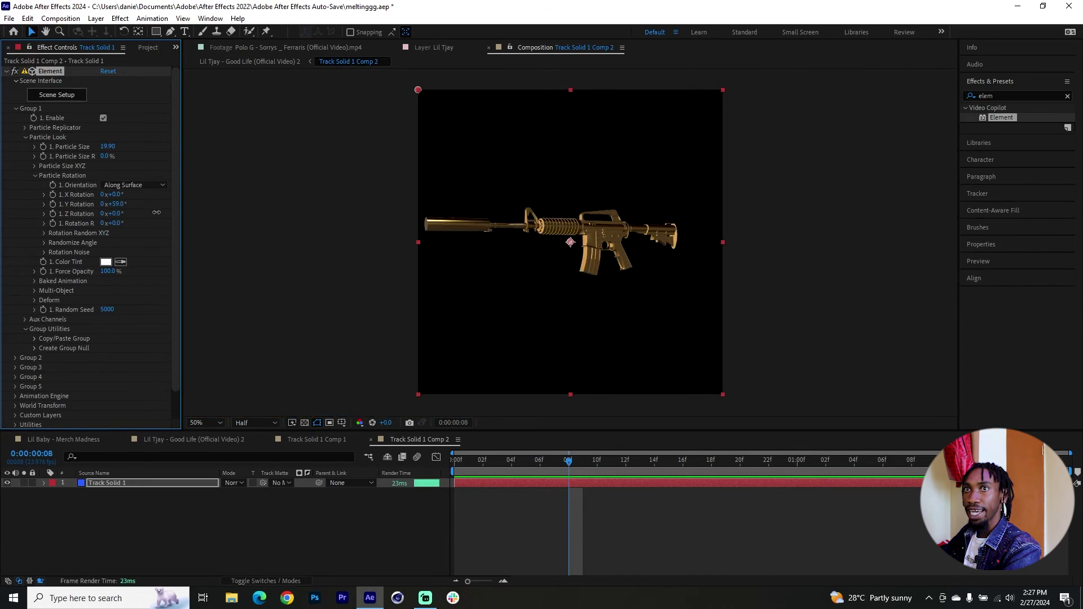
pyautogui.click(52, 204)
# Move that keyframe to the first frame, set Y Rotation to 168° later, and preview.
pyautogui.press('u')
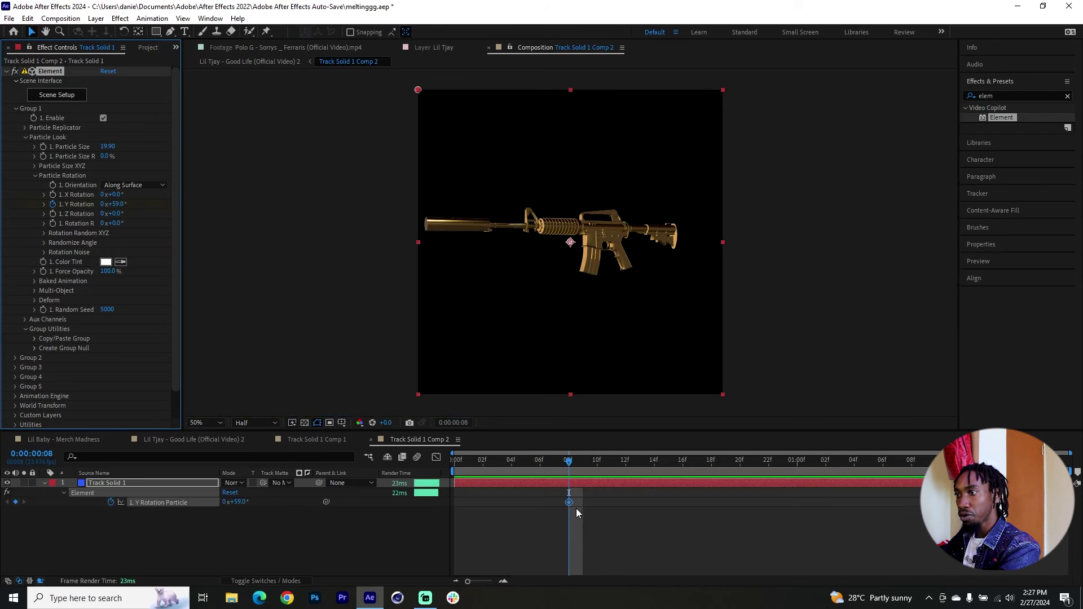
pyautogui.moveTo(568, 502); pyautogui.dragTo(540, 503)
pyautogui.moveTo(455, 513); pyautogui.dragTo(454, 511)
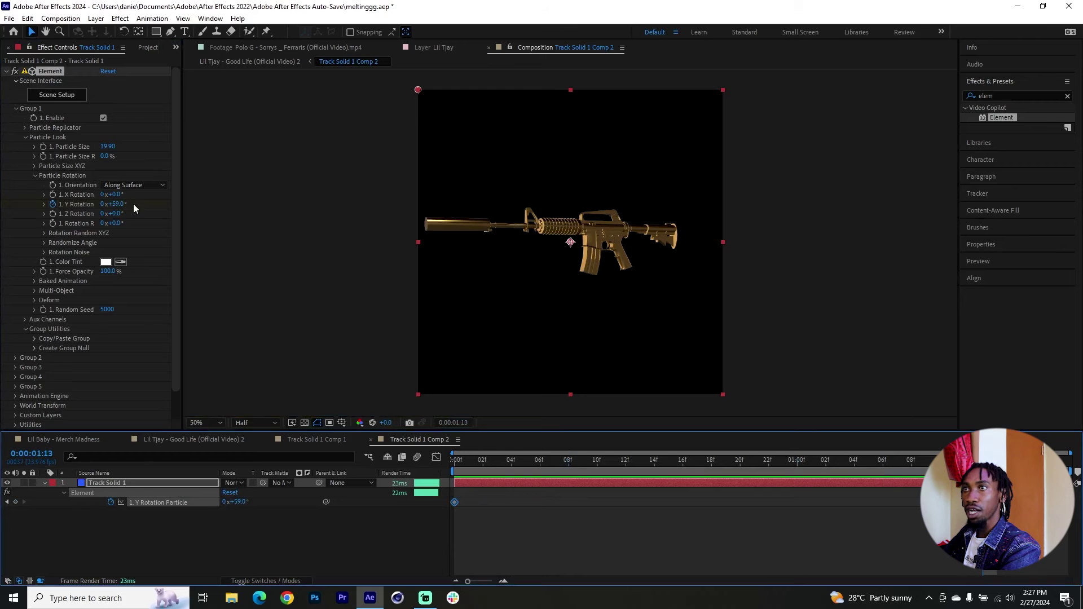
pyautogui.moveTo(116, 203); pyautogui.dragTo(188, 205)
pyautogui.press('space')
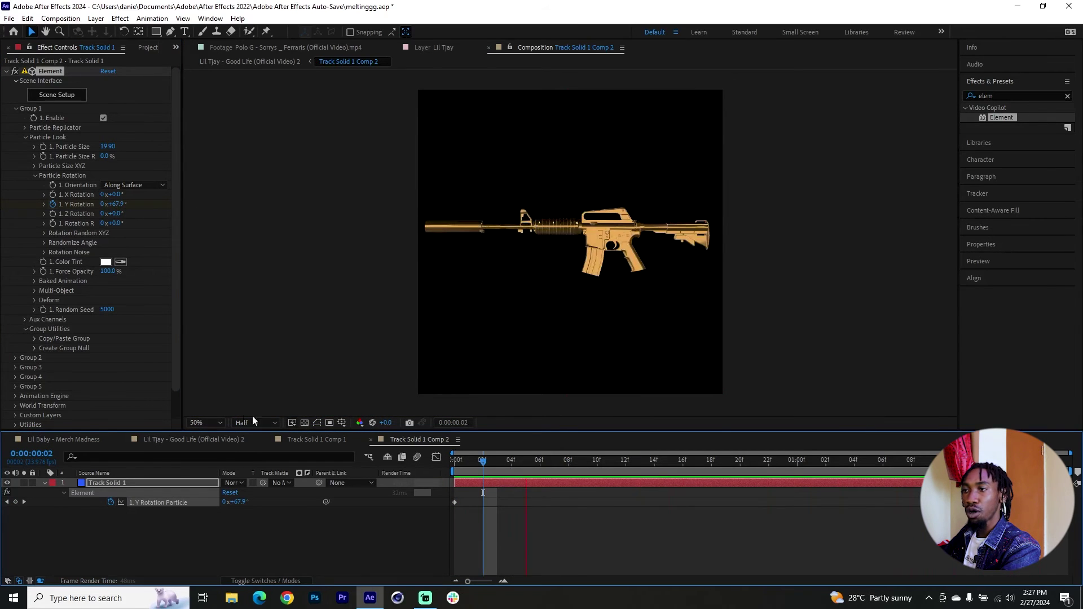
pyautogui.click(204, 442)
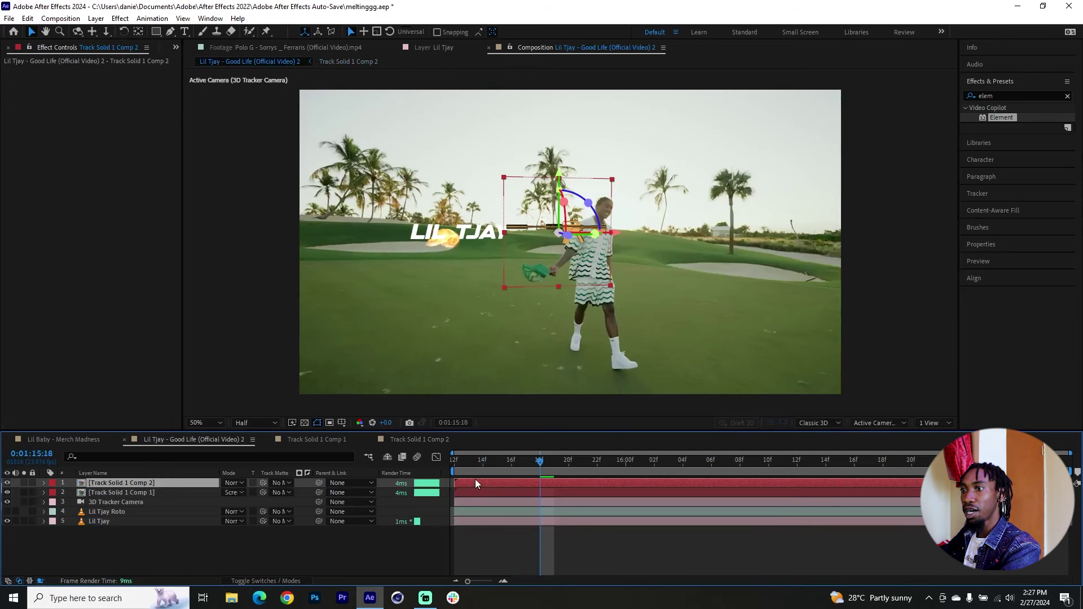
# Move Lil Tjay Roto to the top of the layer stack and preview the rifle passing behind.
pyautogui.press('space')
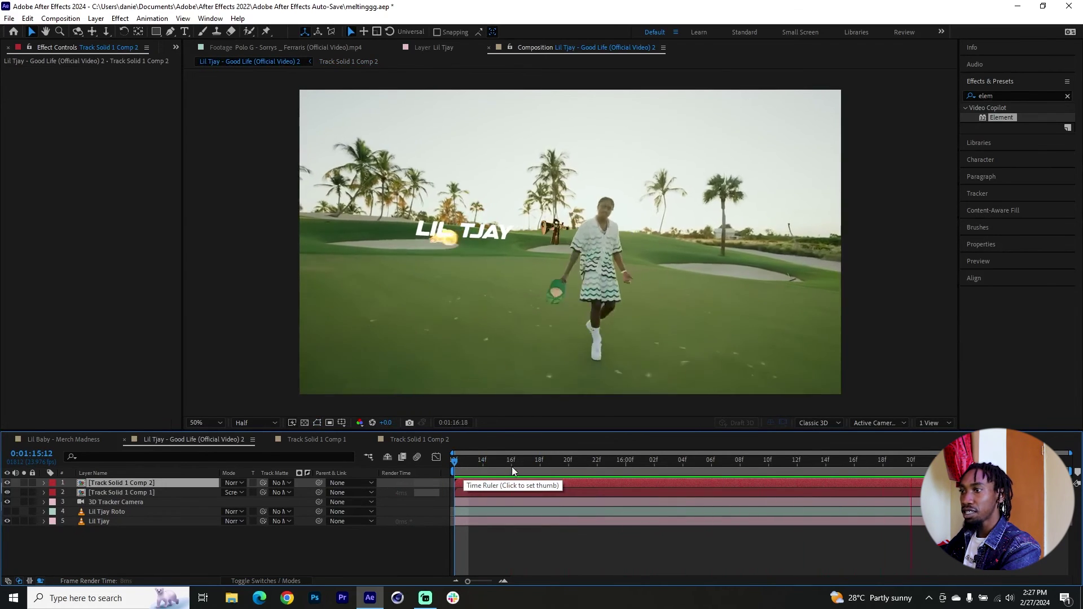
pyautogui.press('space')
pyautogui.moveTo(547, 465); pyautogui.dragTo(583, 469)
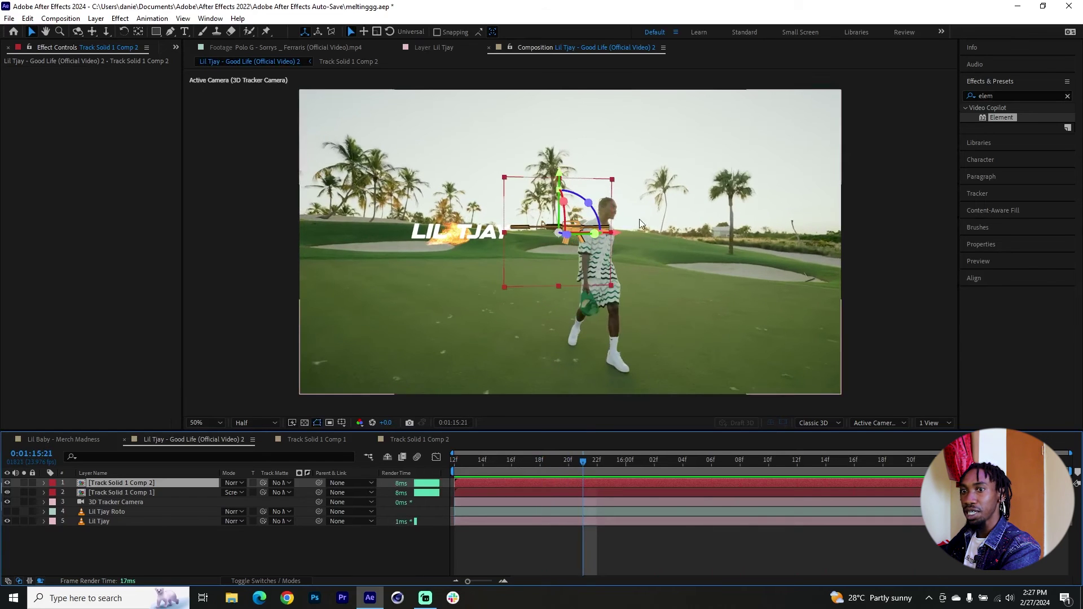
pyautogui.click(123, 511)
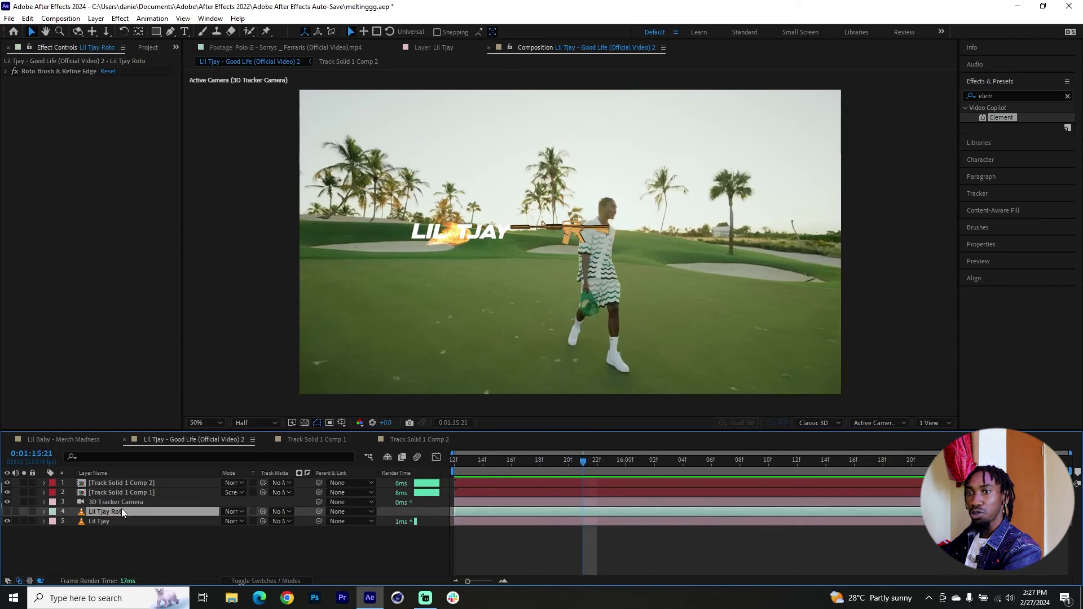
pyautogui.moveTo(119, 510); pyautogui.dragTo(122, 481)
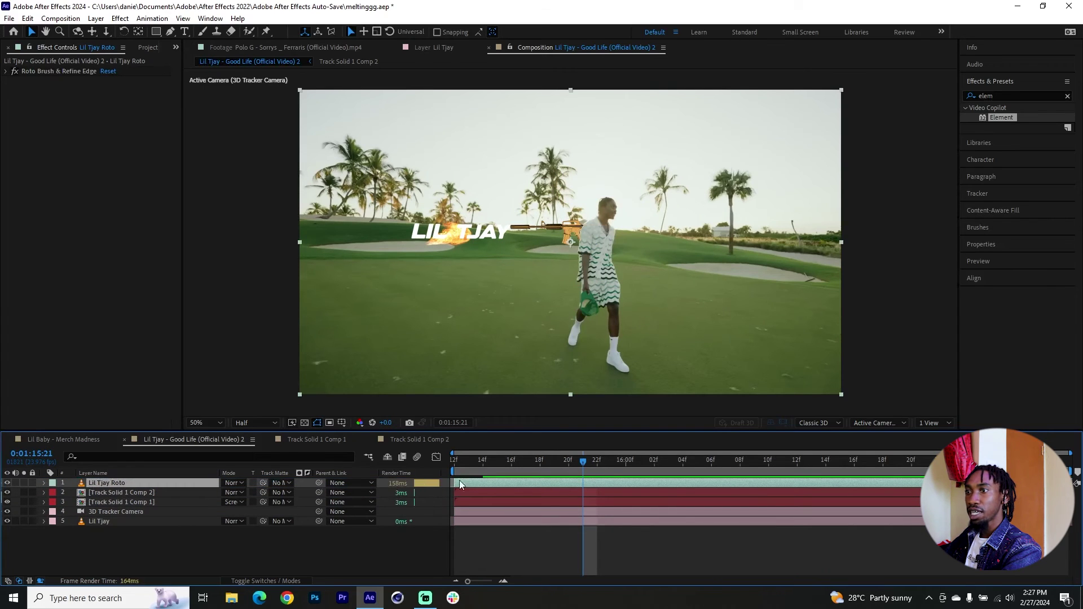
pyautogui.moveTo(507, 472); pyautogui.dragTo(442, 469)
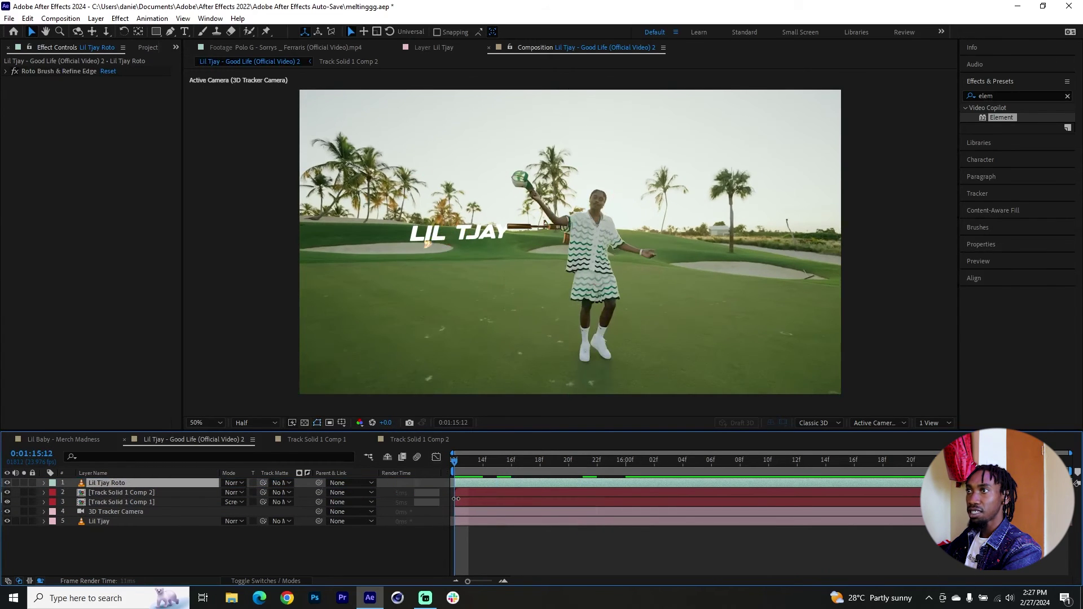
pyautogui.press('space')
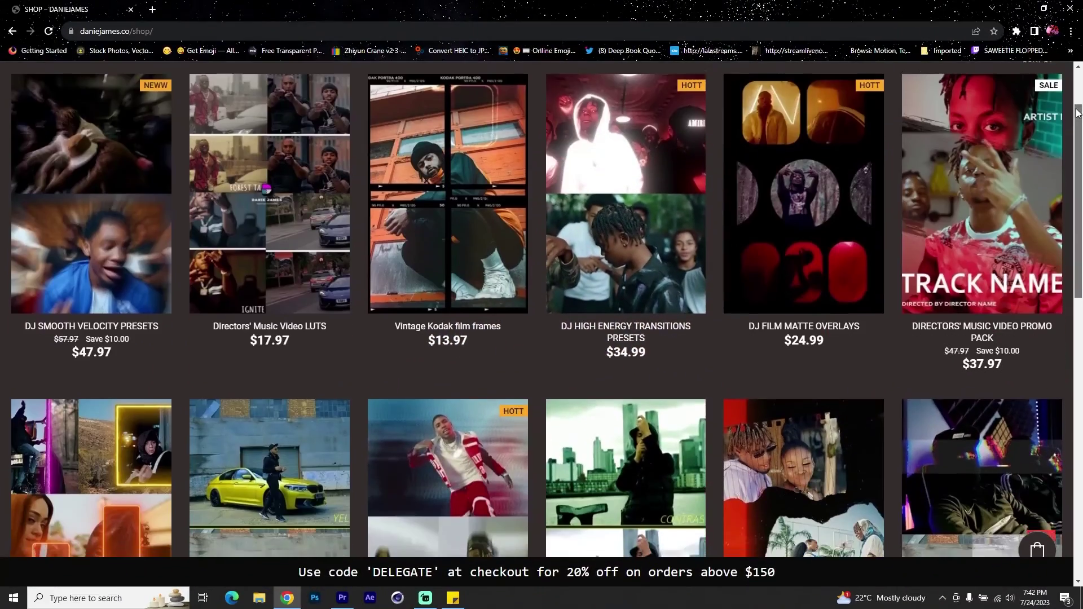
# Scroll the danieljames.co shop to show SABER TRANSITIONS pack v1, DJ ROTOPACK TRANSITIONS and SCI-FI Music Video LUTS.
pyautogui.scroll(-3, 1073, 150)
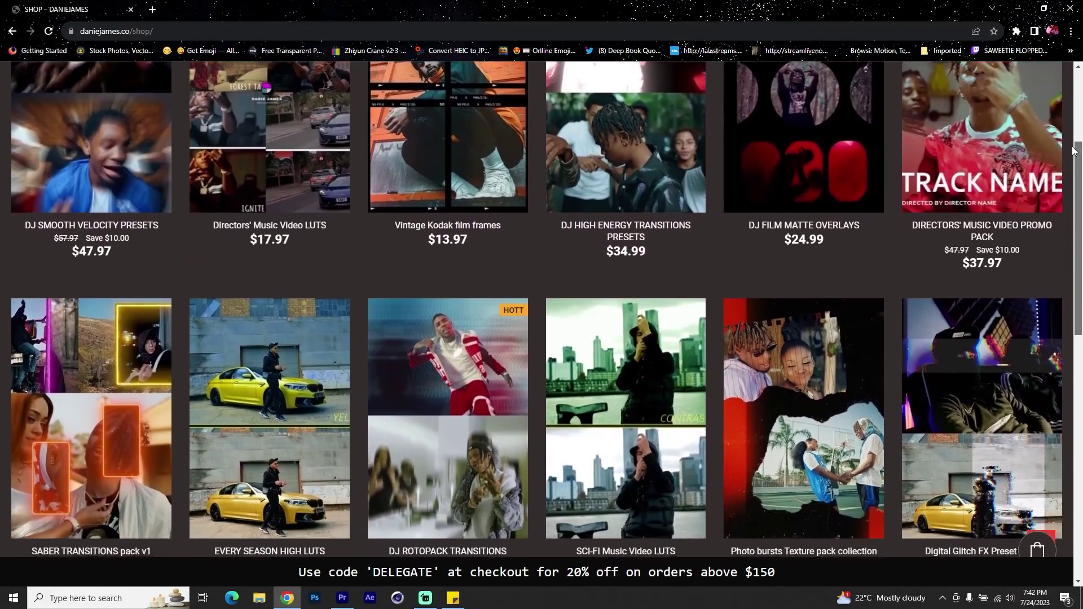